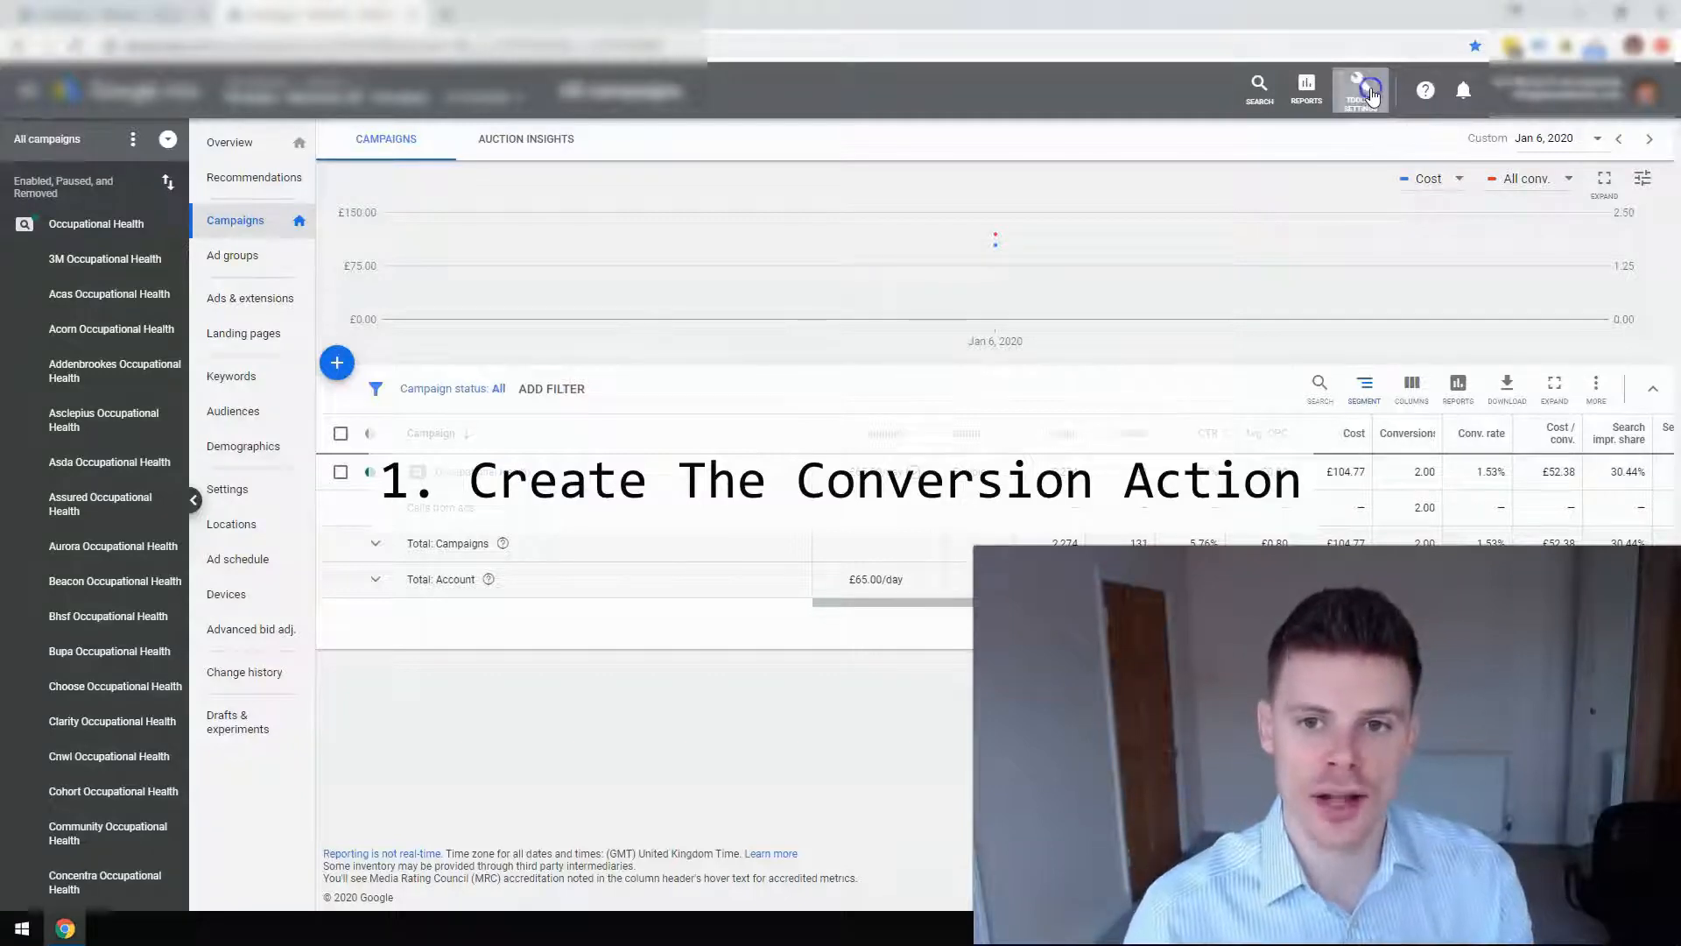
# Go to Tools & Settings > Measurement > Conversions and start a new conversion action.
pyautogui.click(1370, 95)
pyautogui.click(1226, 182)
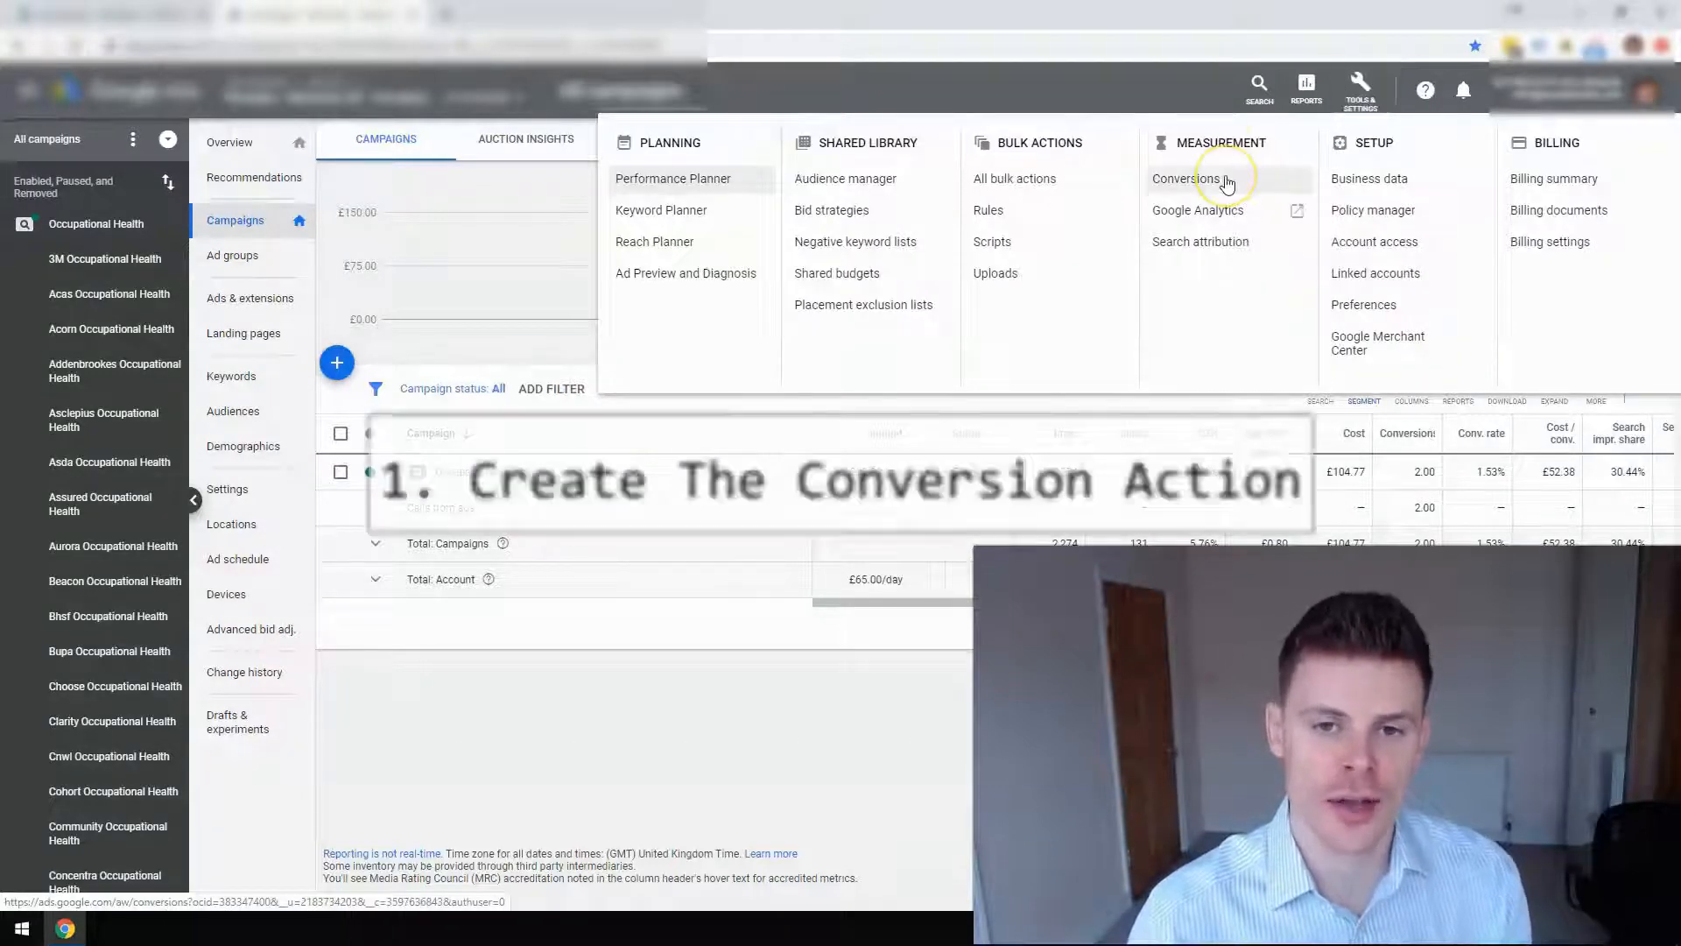
pyautogui.click(1225, 181)
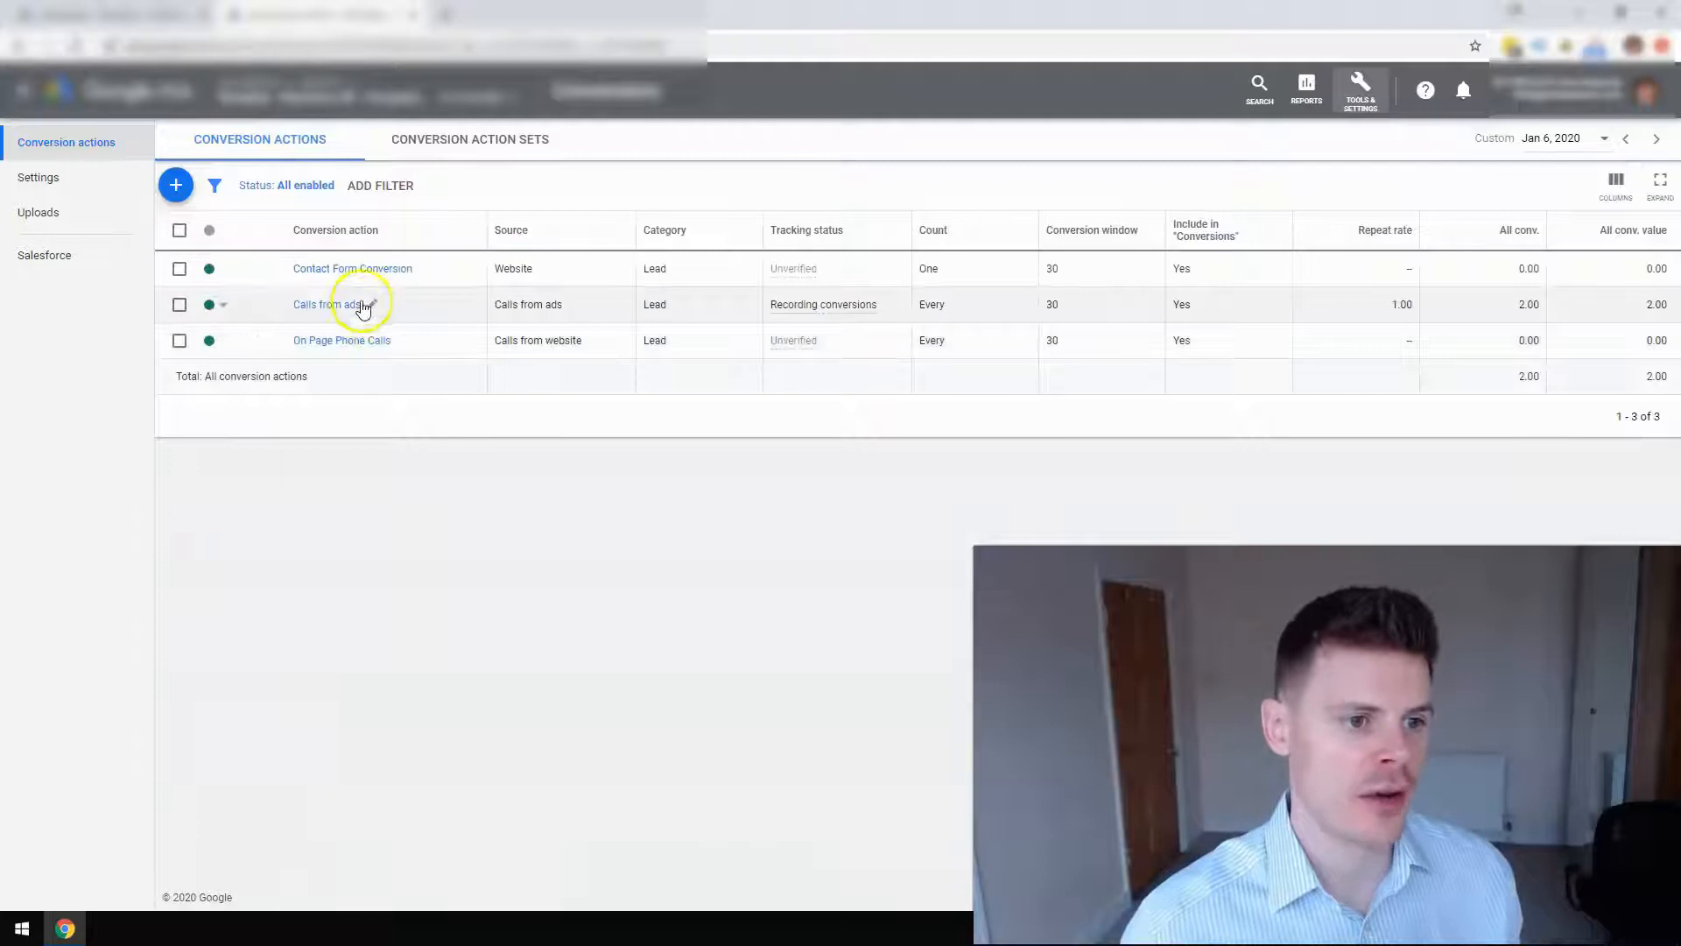
pyautogui.click(176, 187)
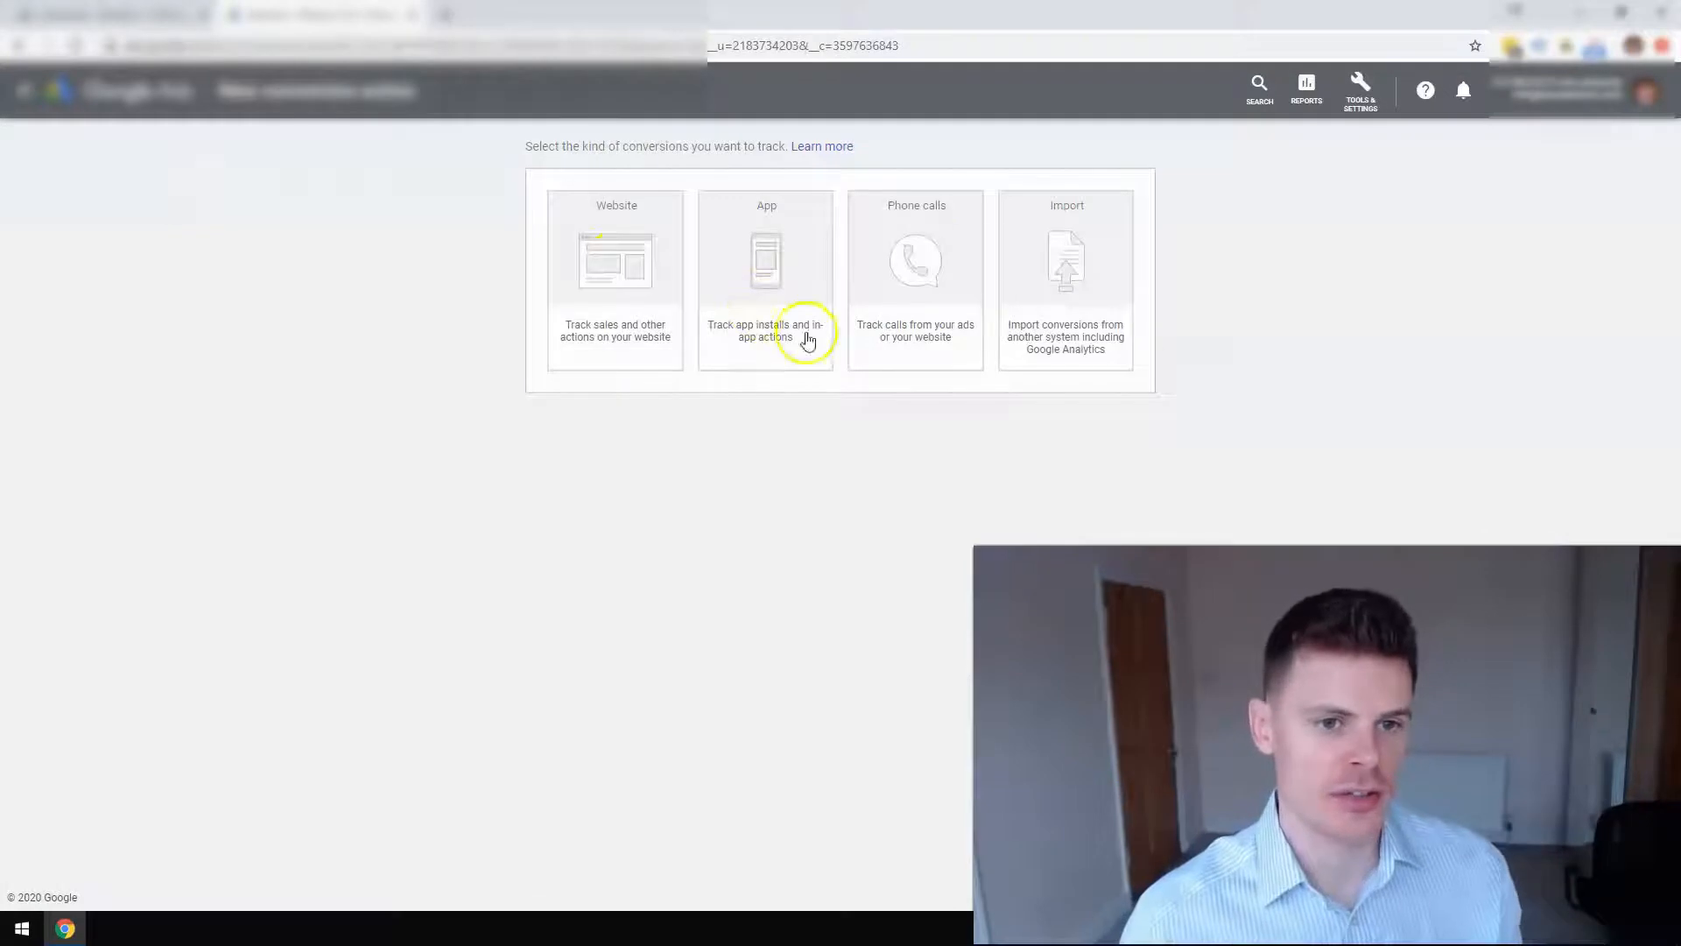
# Choose Phone calls, tracking calls from ads using call extensions or call-only ads.
pyautogui.click(930, 254)
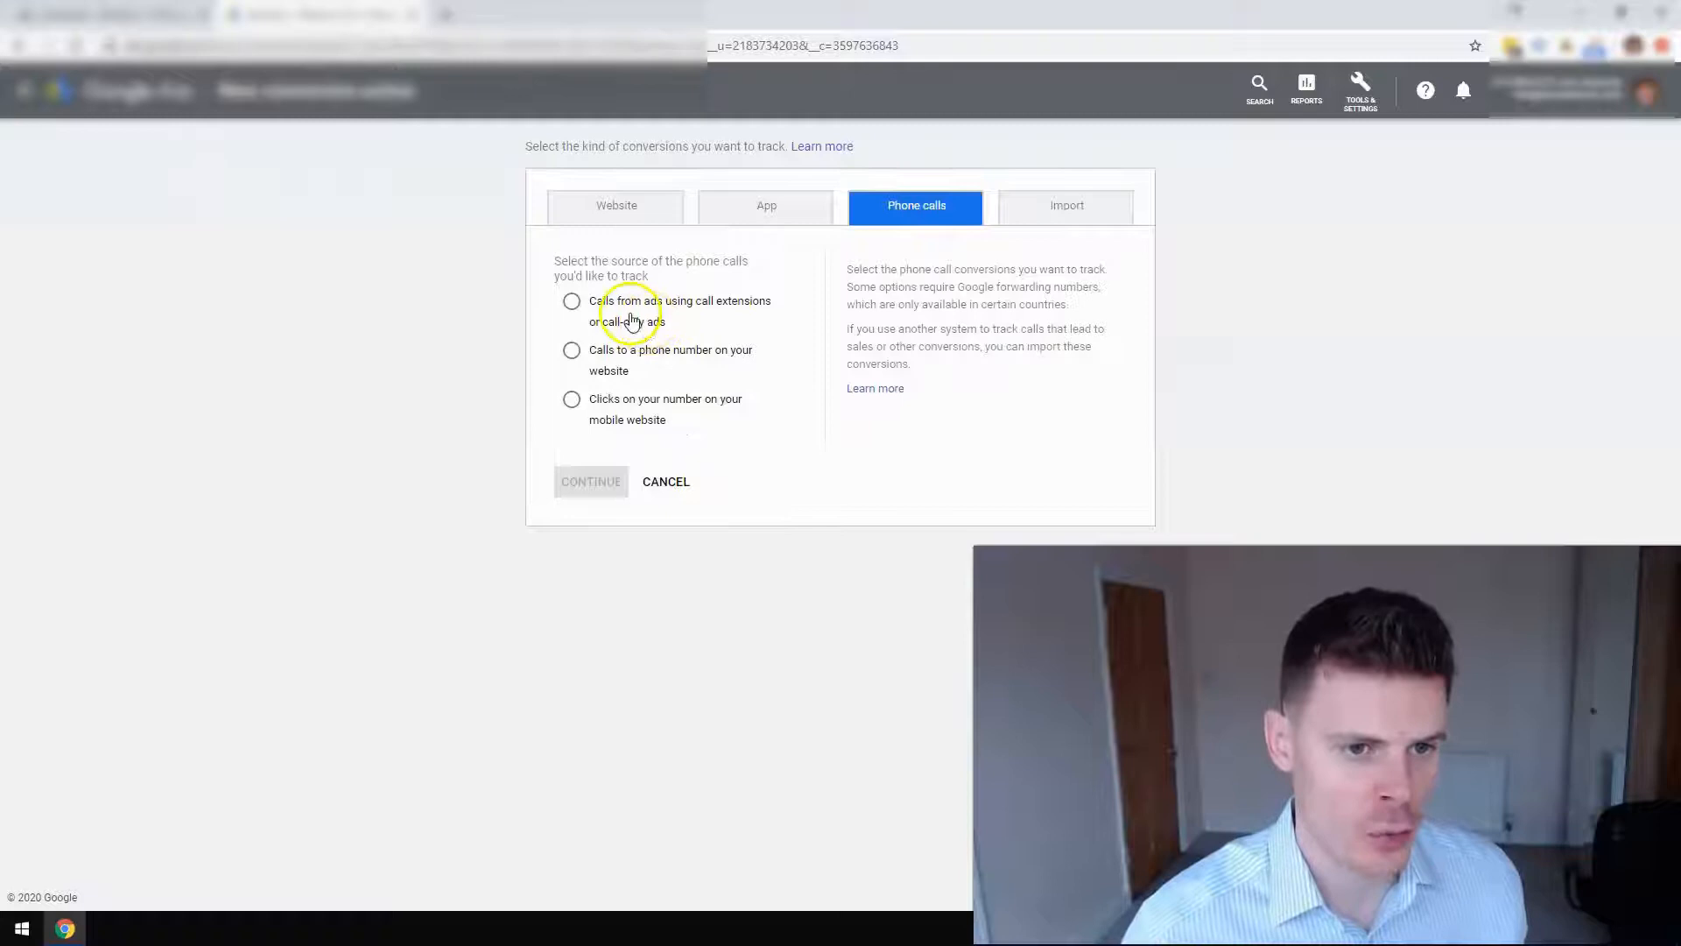
pyautogui.click(572, 302)
pyautogui.click(583, 485)
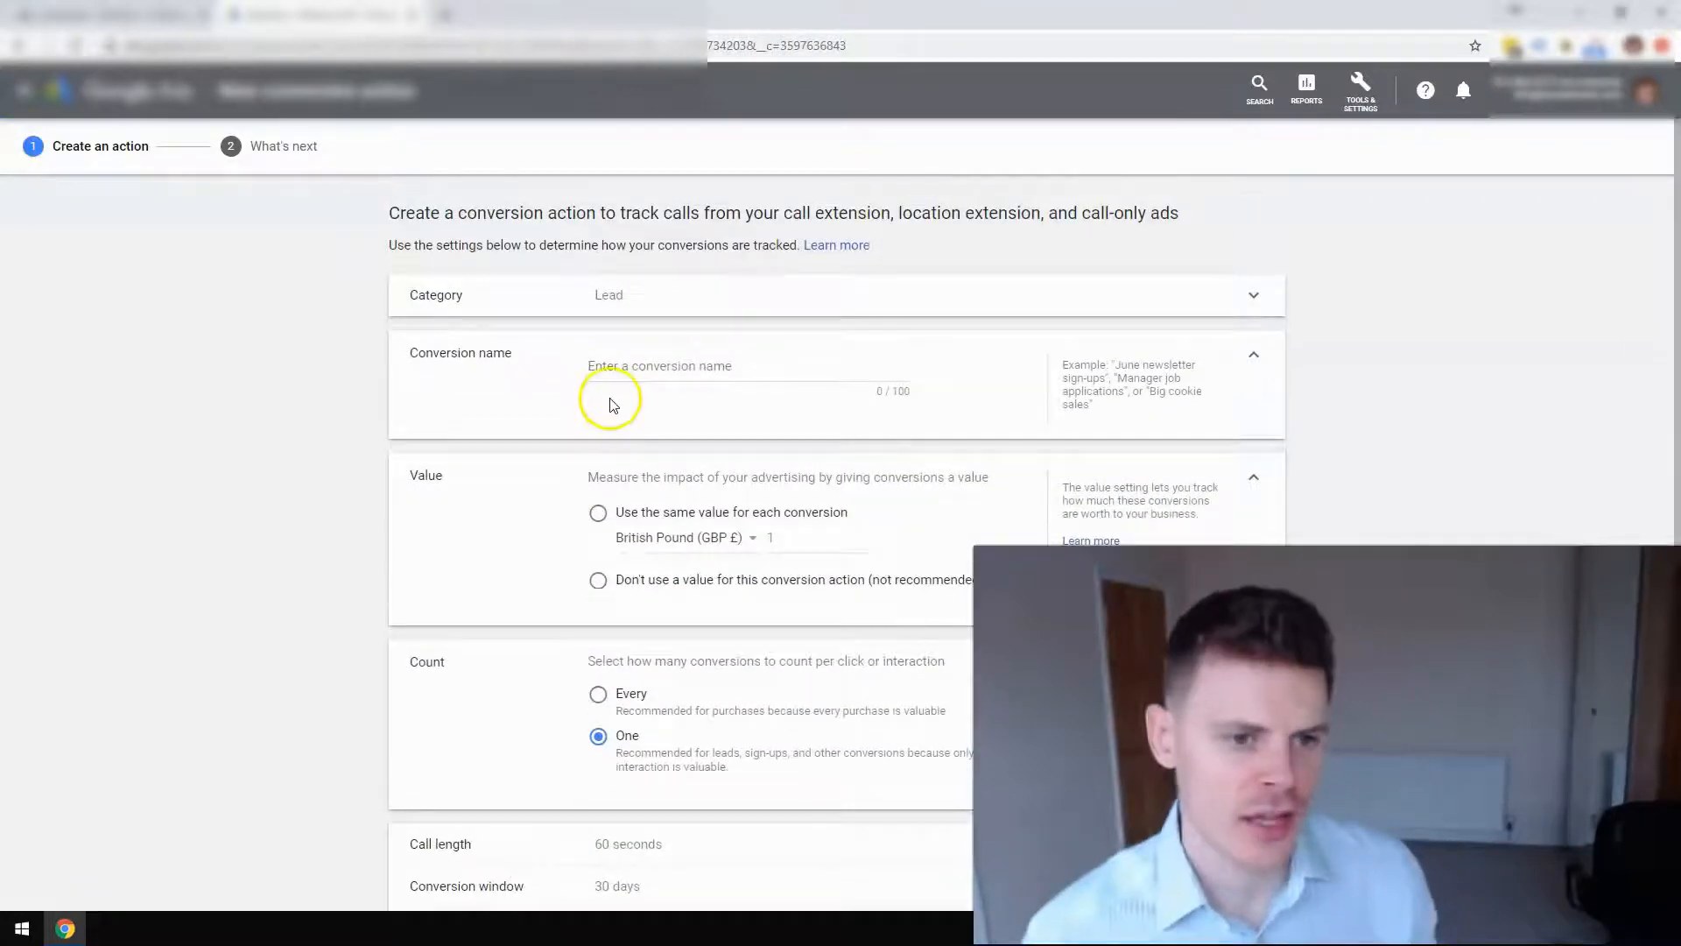
# Name the conversion 'Calls from ads' and use the same value of £100 per conversion.
pyautogui.click(625, 365)
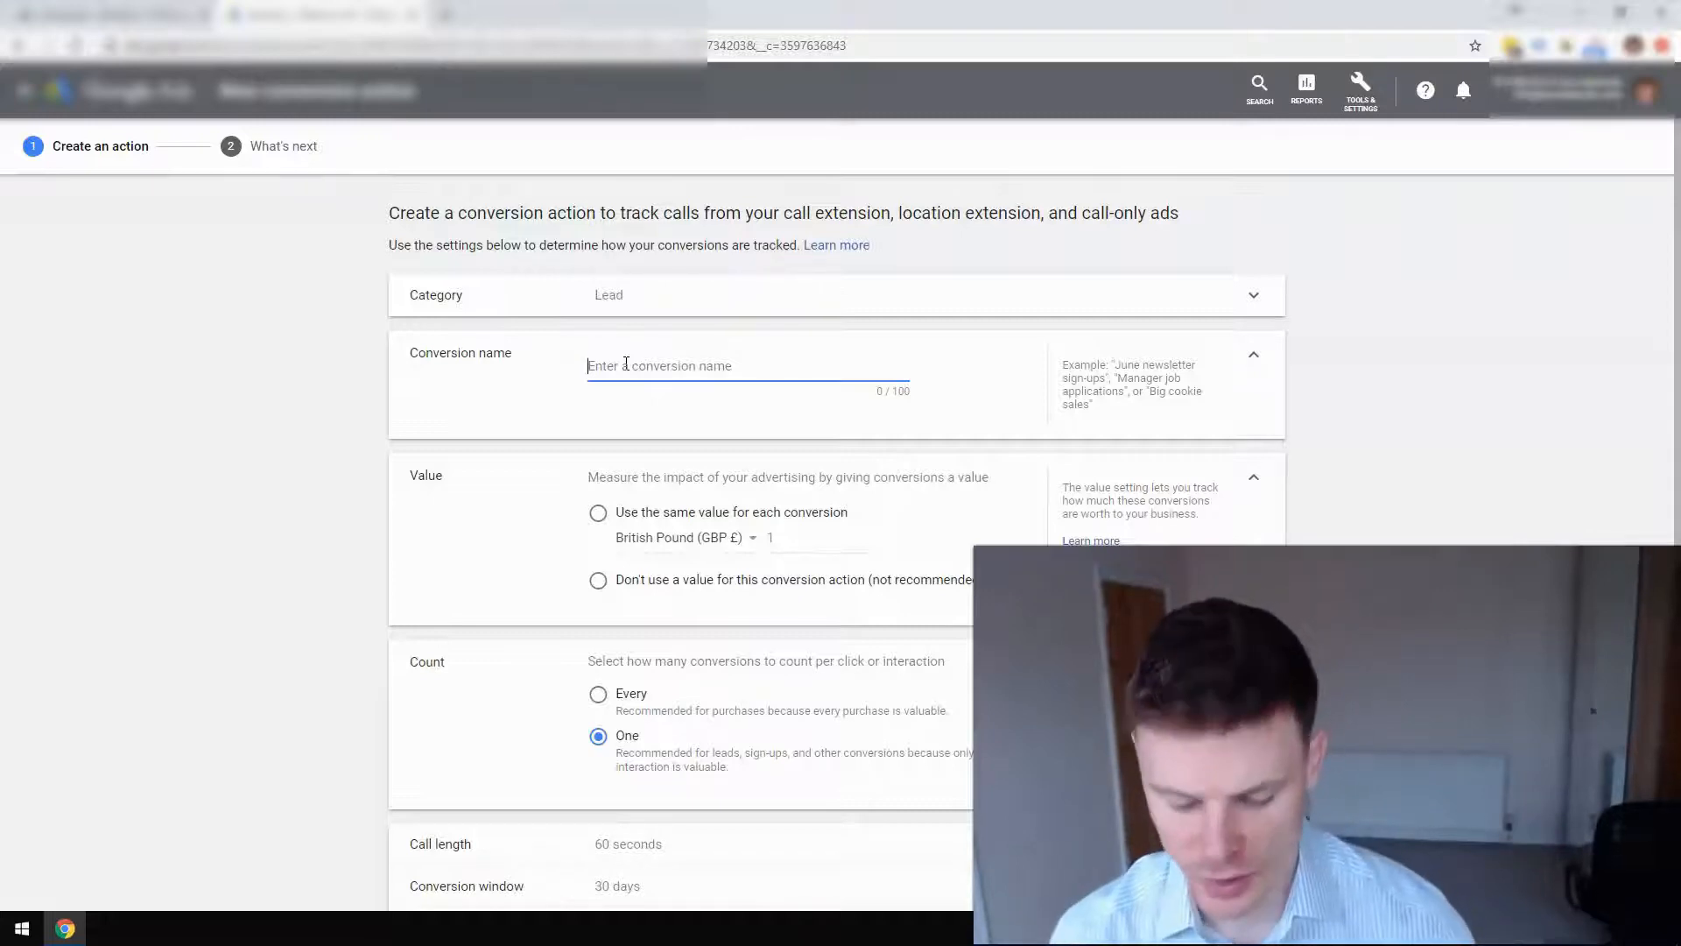
pyautogui.write('Calls from ads')
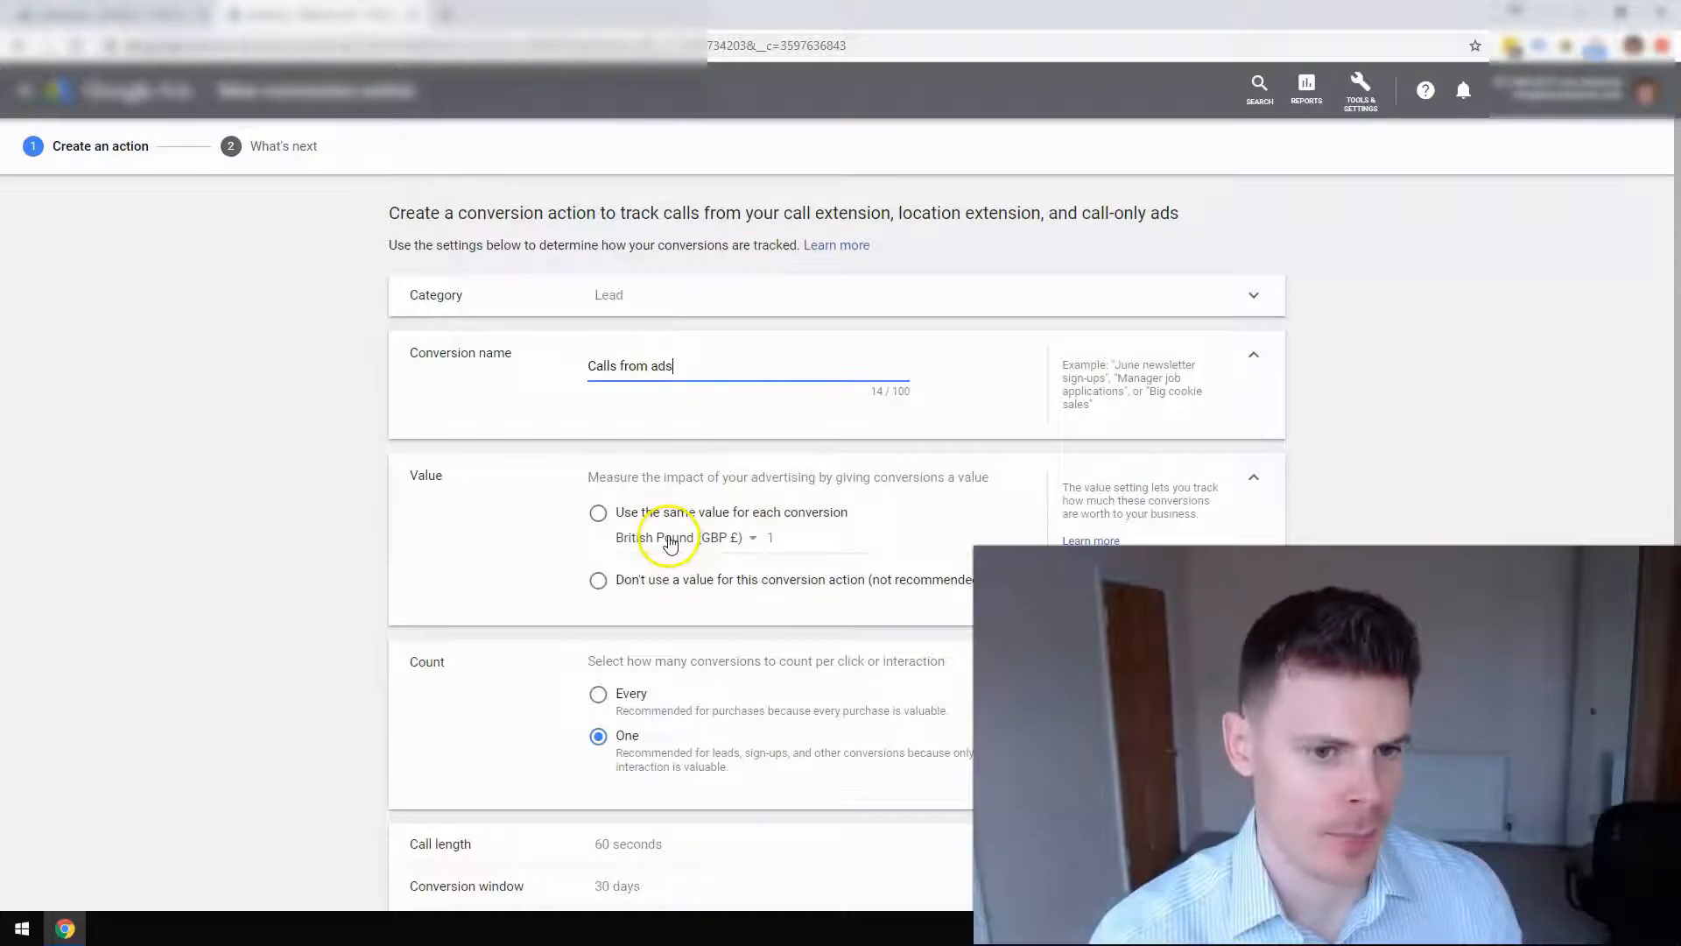
pyautogui.click(598, 513)
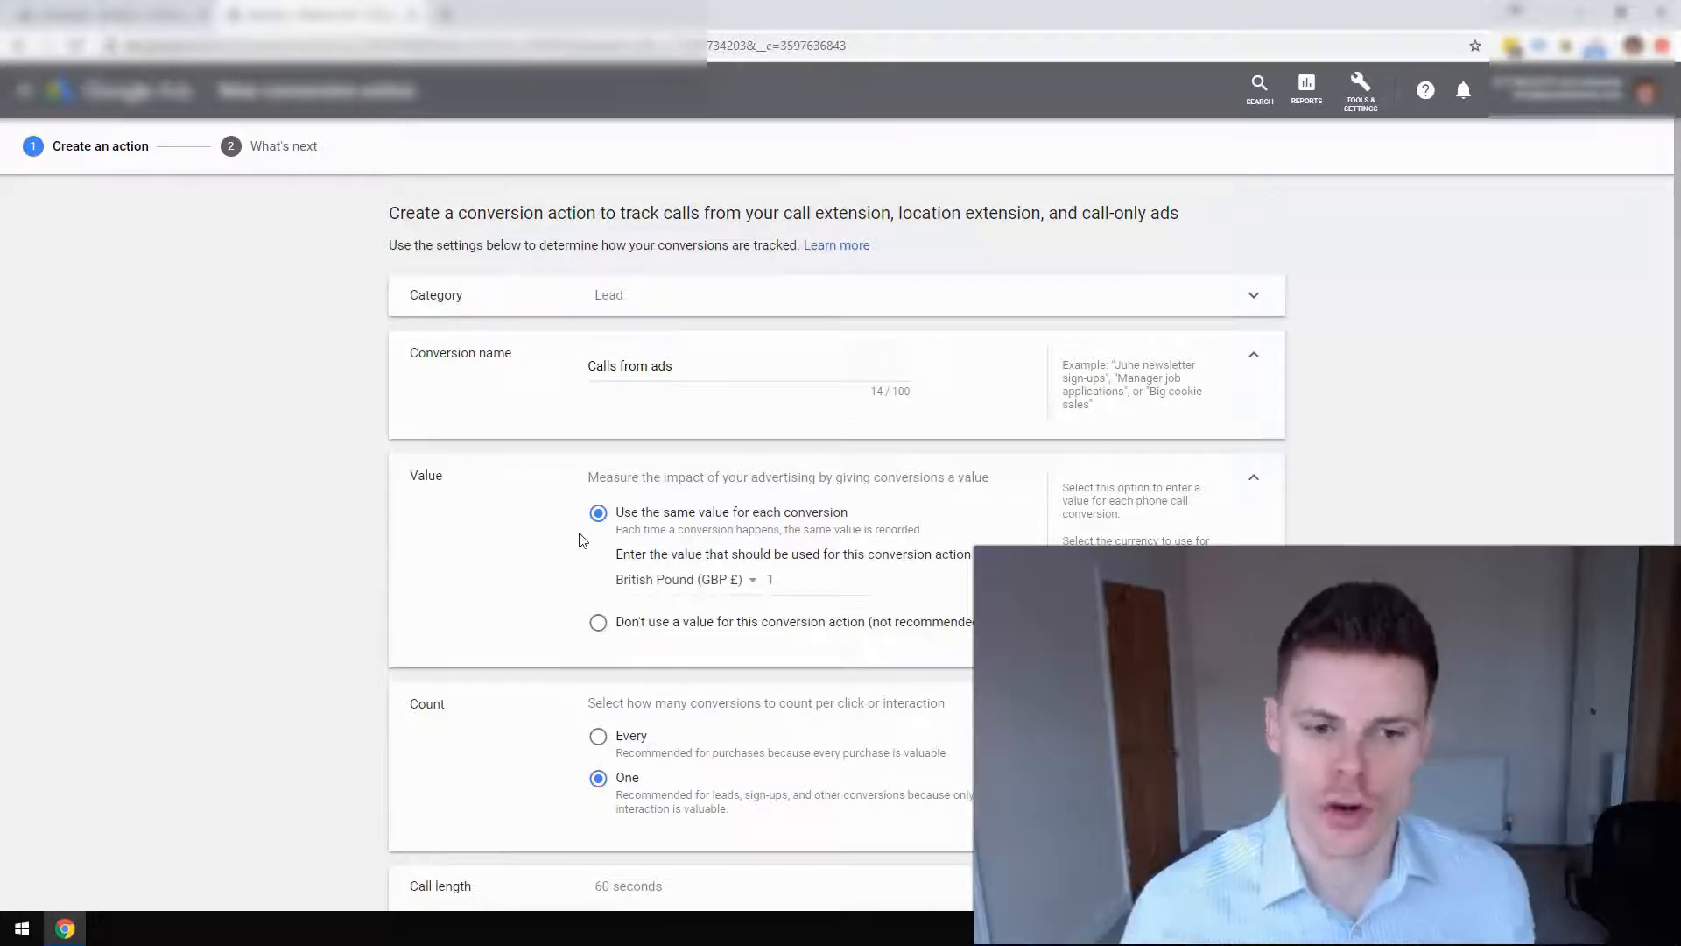
pyautogui.click(823, 582)
pyautogui.write('00')
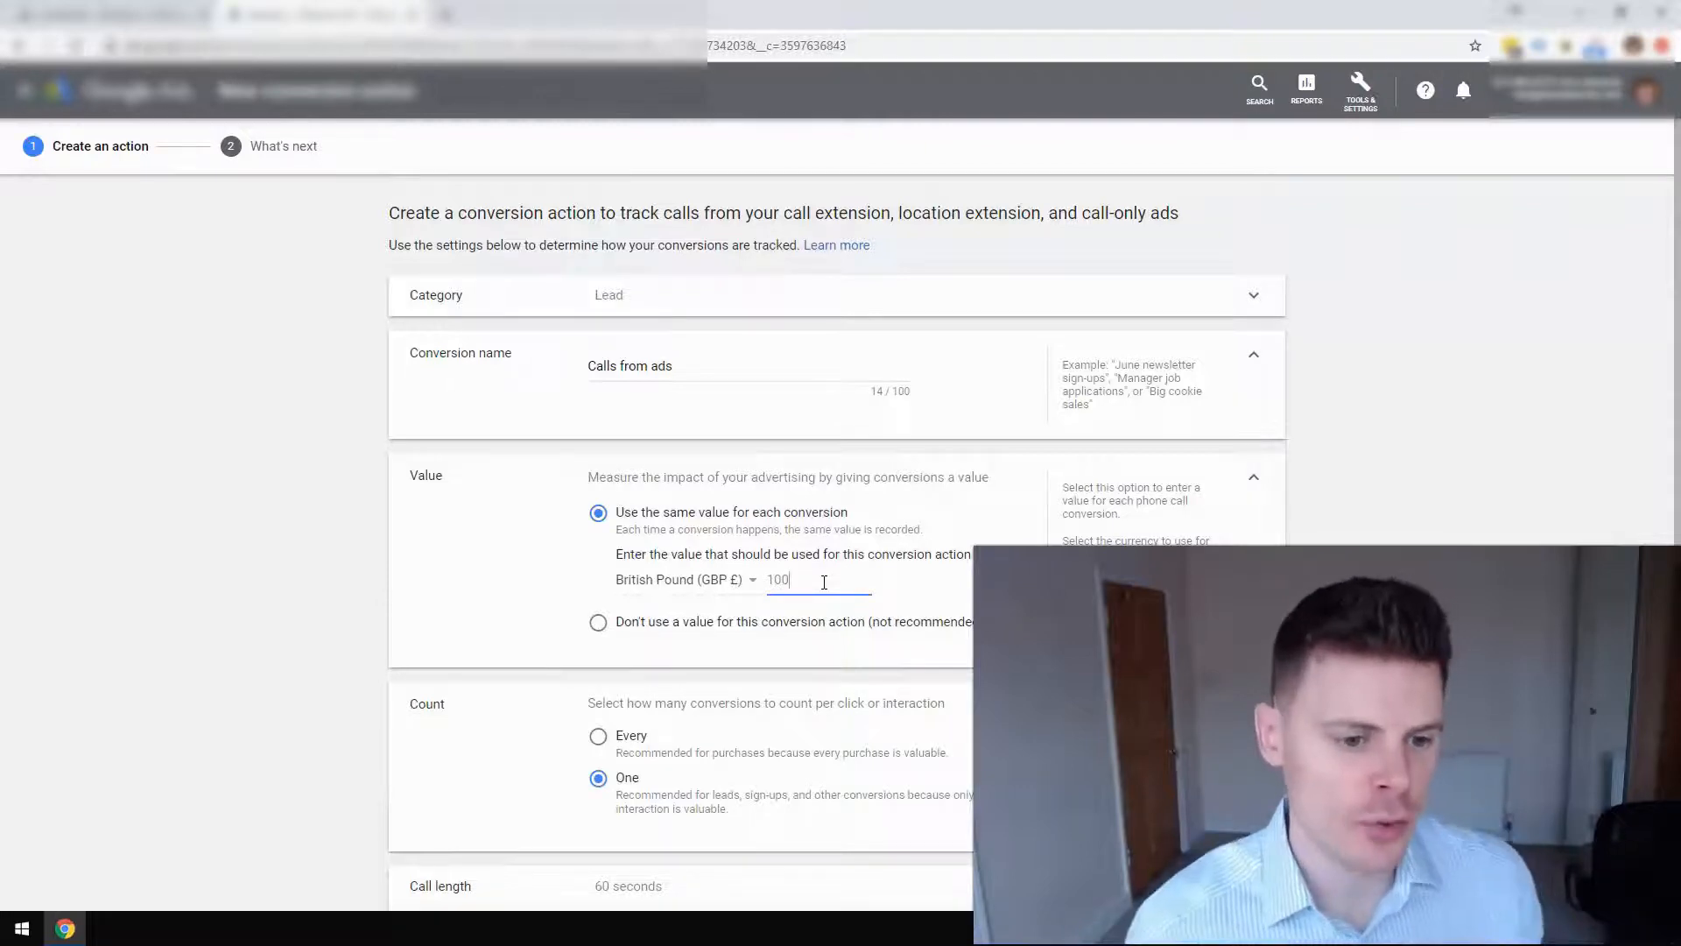
# Set the Count option to Every conversion per click.
pyautogui.scroll(-2, 675, 613)
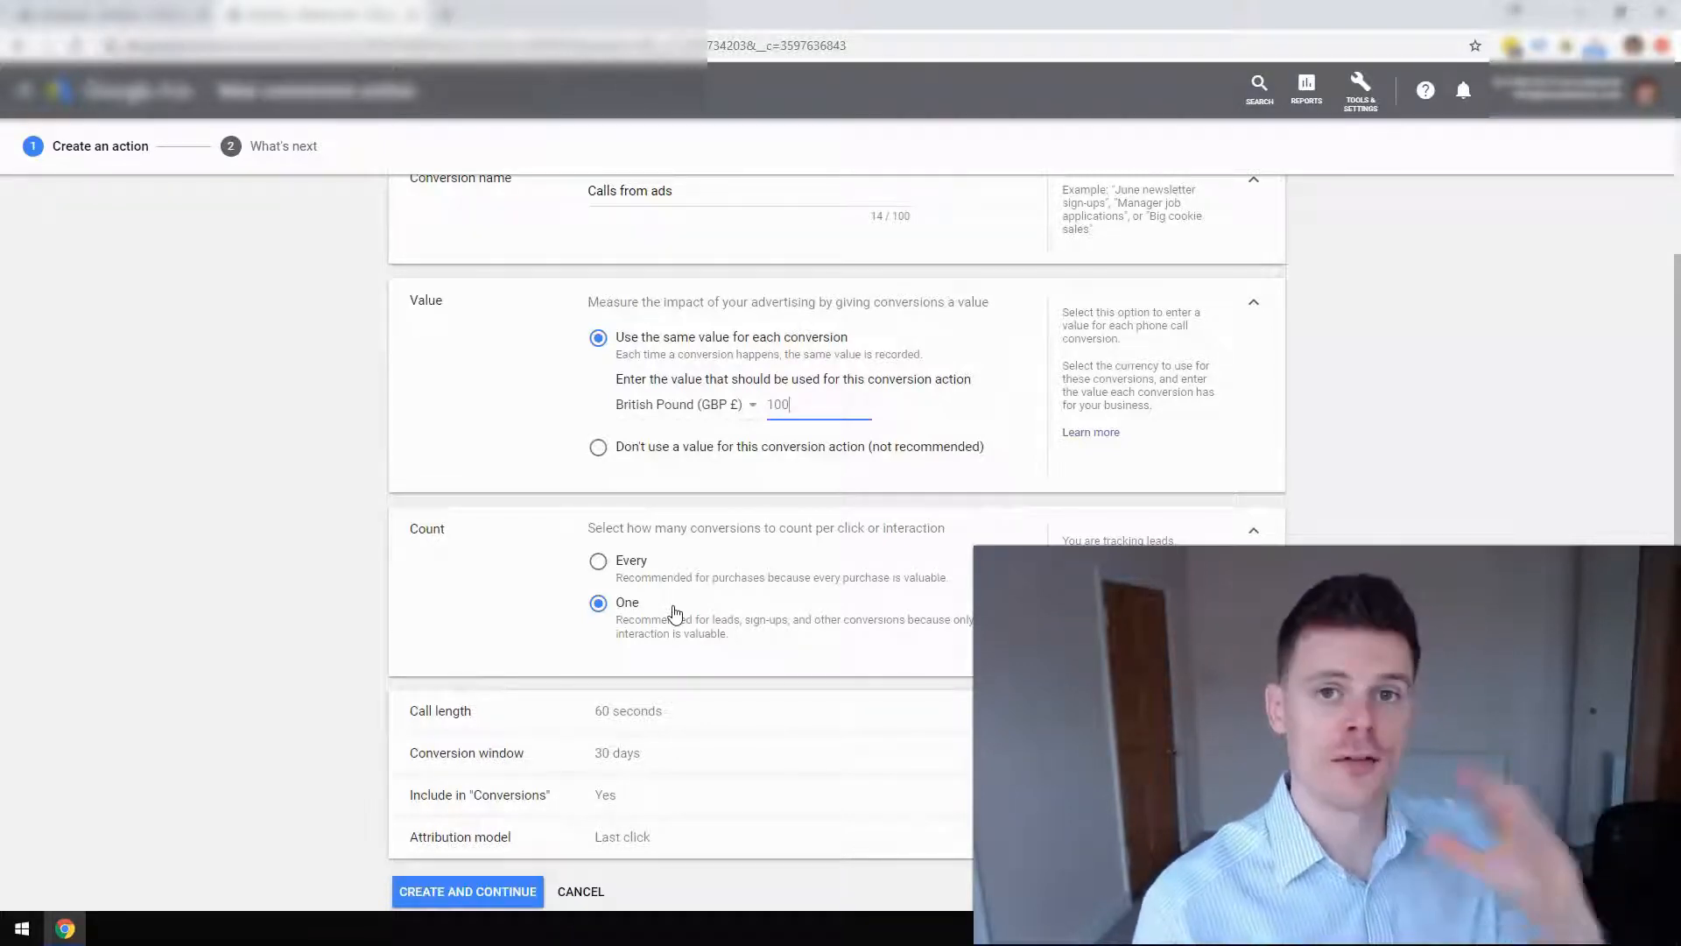
pyautogui.click(640, 563)
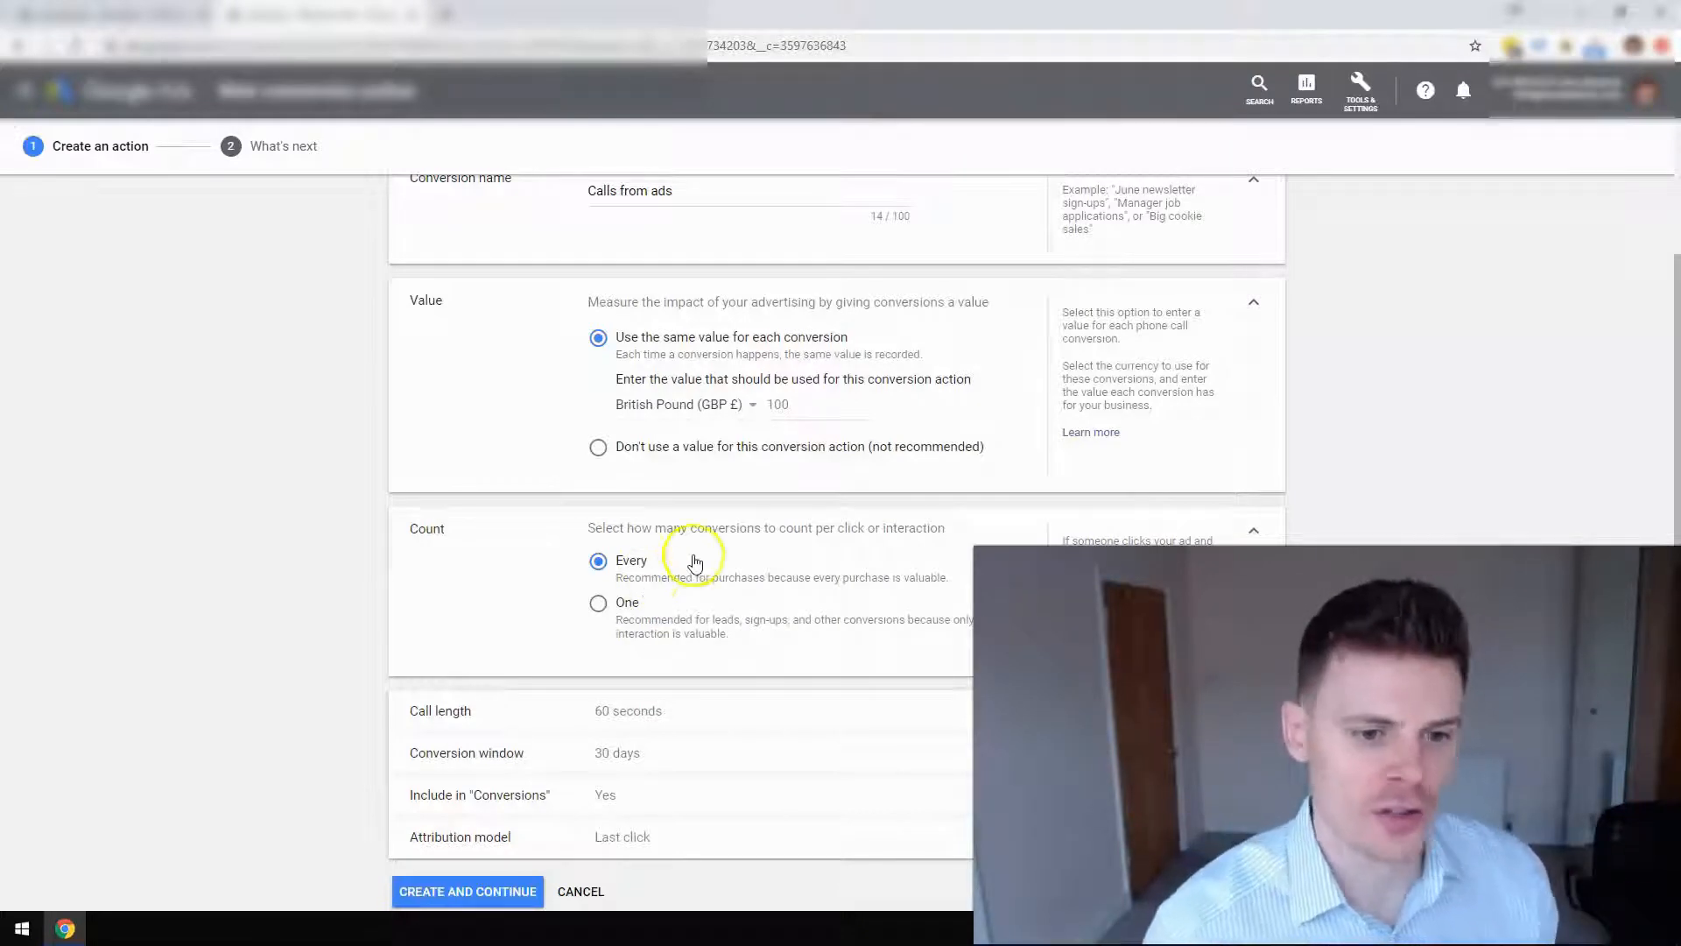
# Switch Count back to One and expand the Call length setting.
pyautogui.click(622, 606)
pyautogui.scroll(-1, 623, 606)
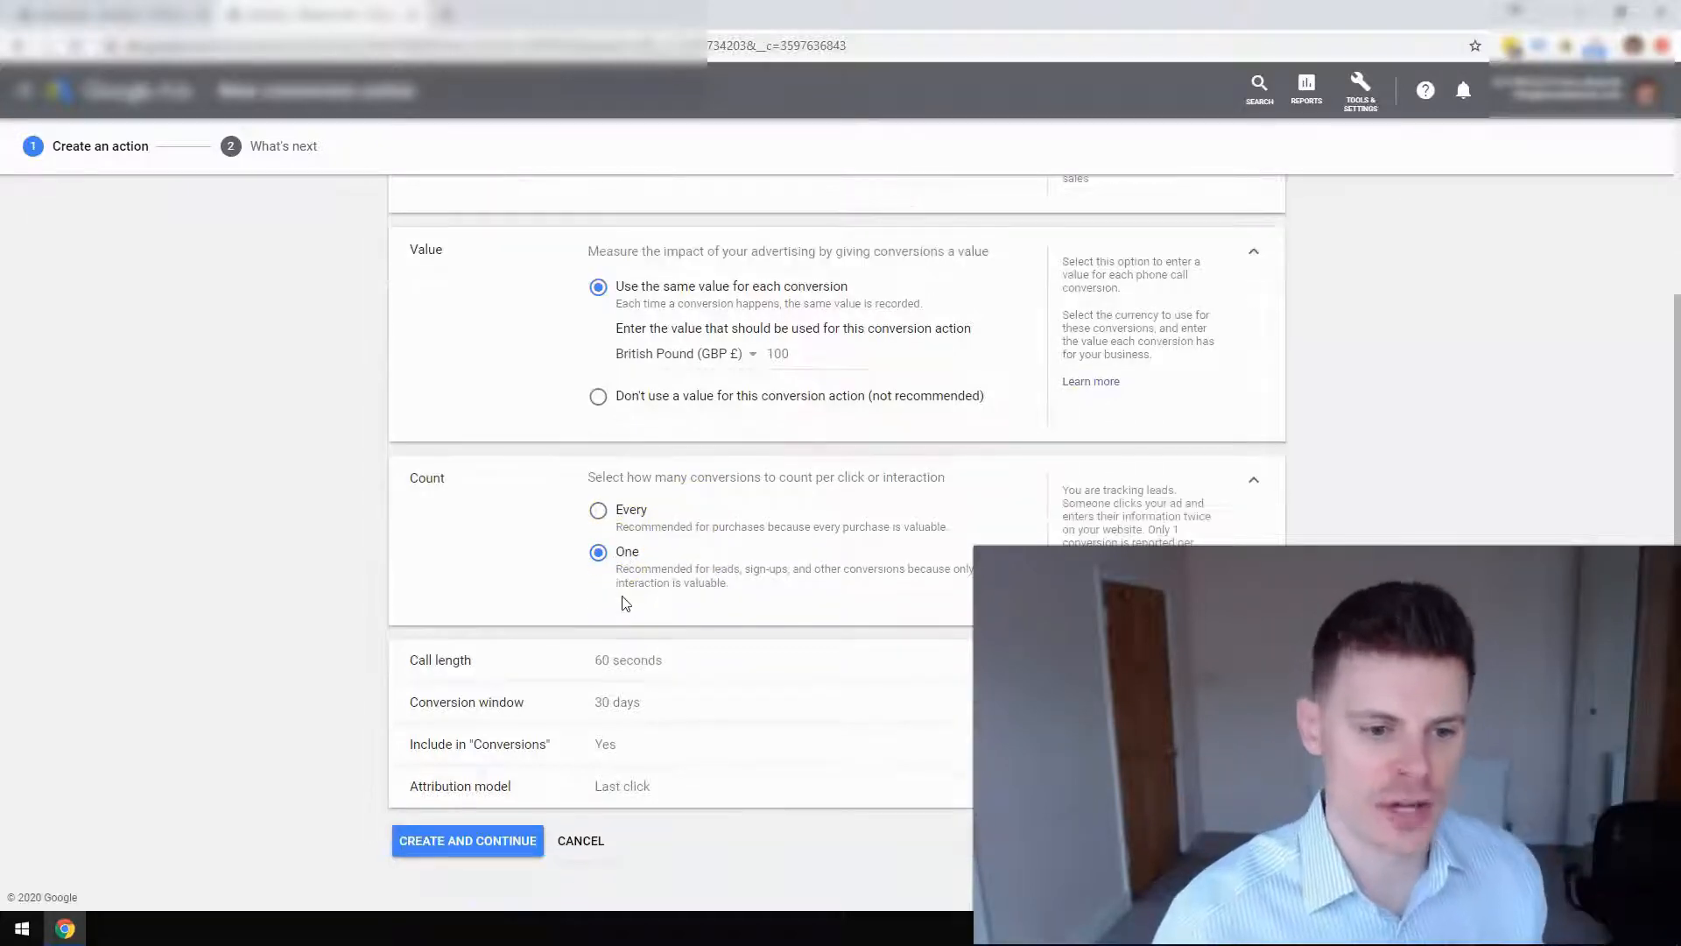
pyautogui.click(644, 656)
pyautogui.scroll(-1, 645, 659)
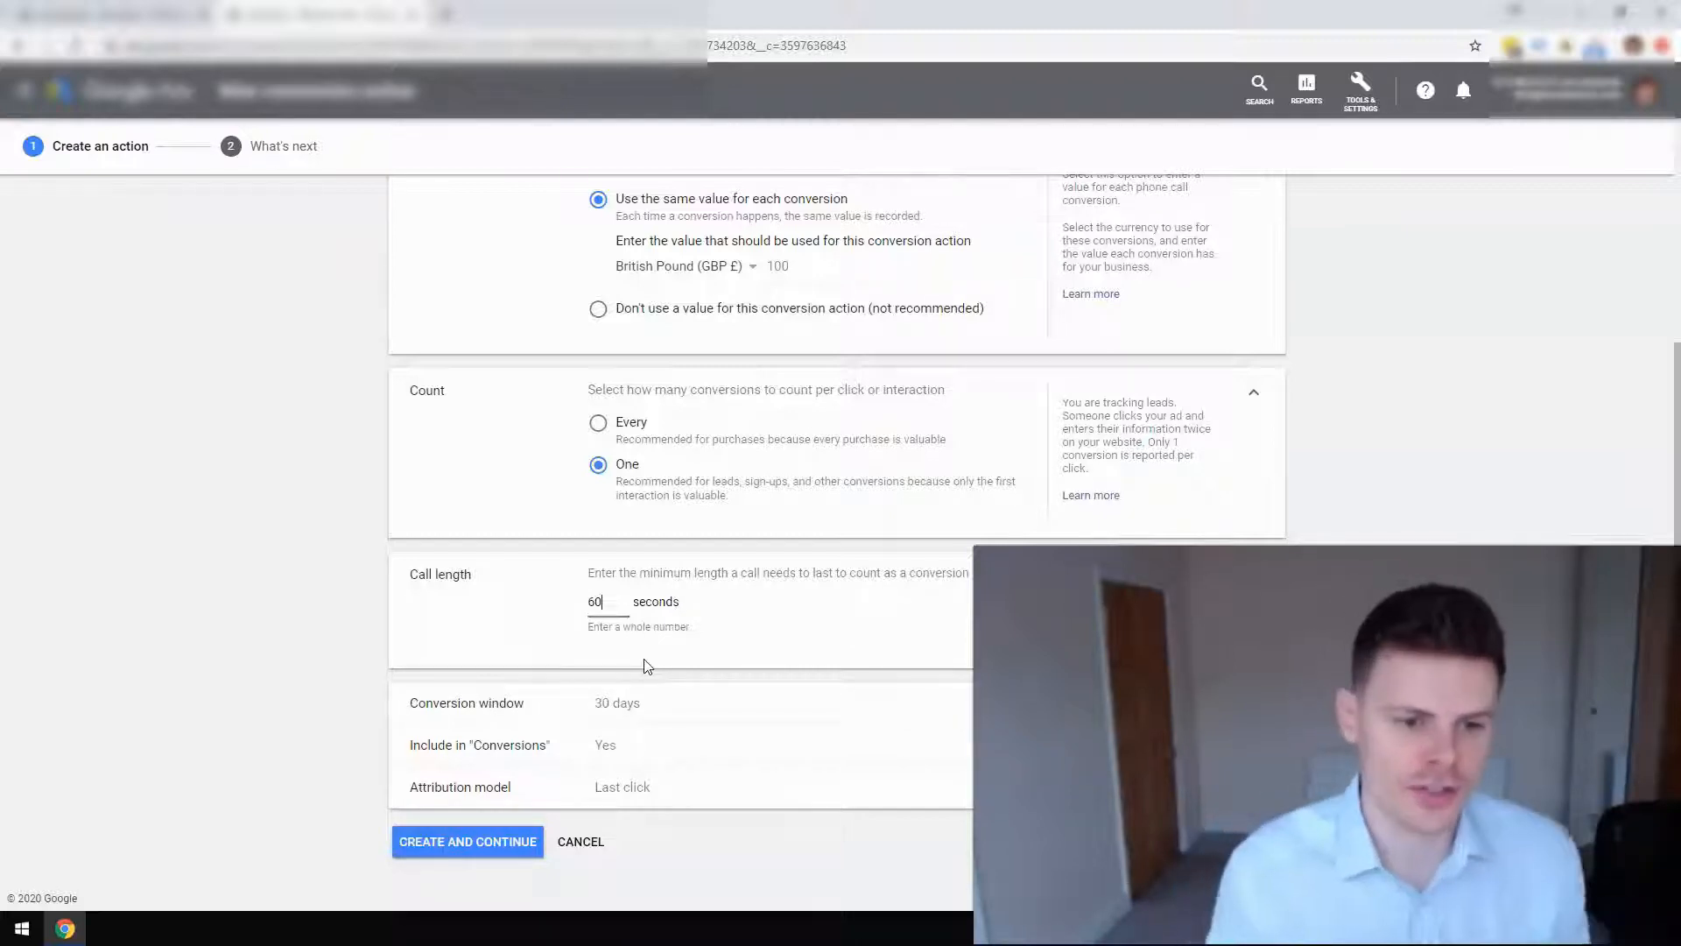
# Change the minimum call length from 60 to 30 seconds.
pyautogui.moveTo(597, 603); pyautogui.dragTo(589, 606)
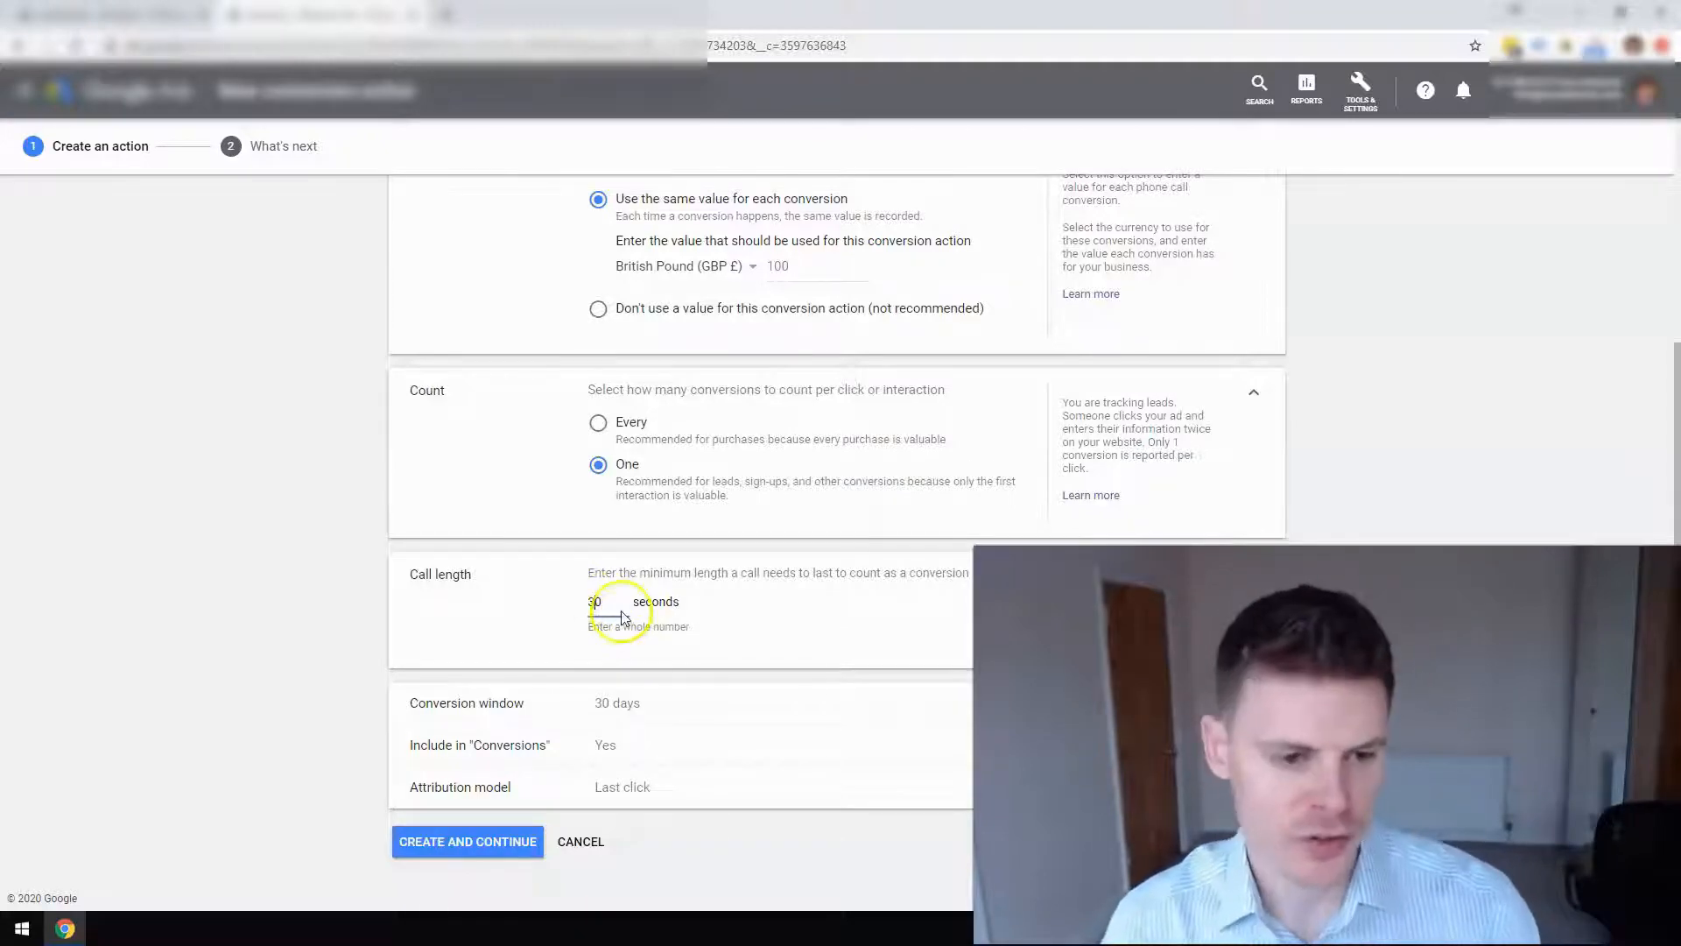
pyautogui.write('3')
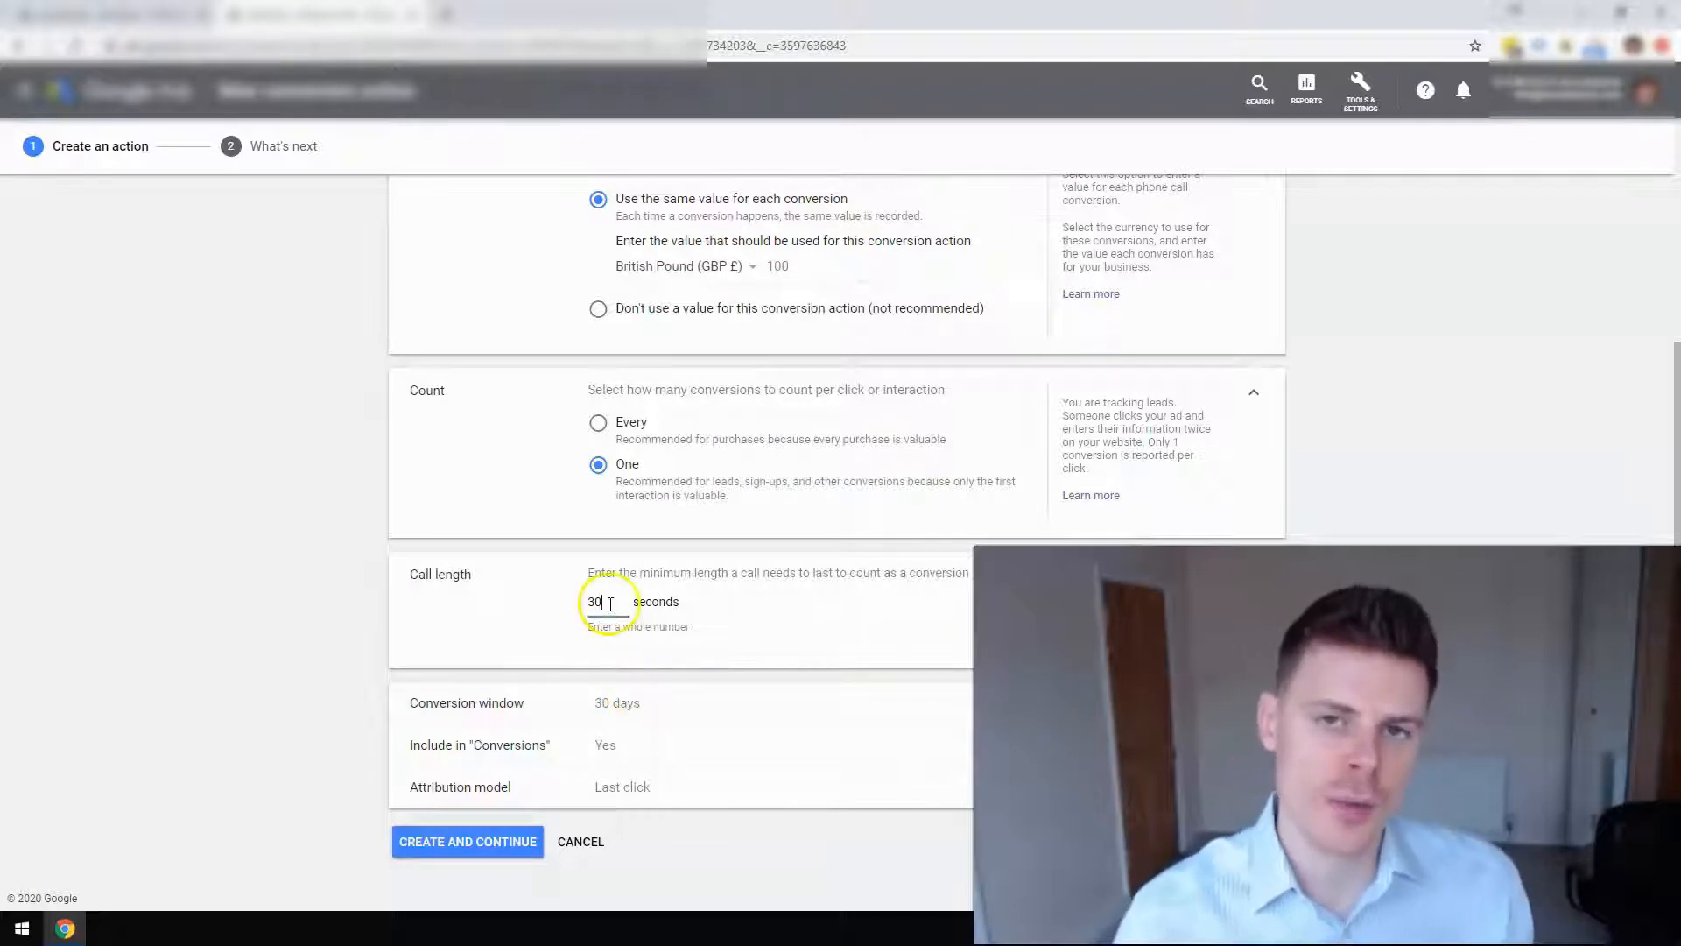
# Review the 30-day conversion window, Conversions inclusion and Last click attribution, then submit.
pyautogui.click(663, 709)
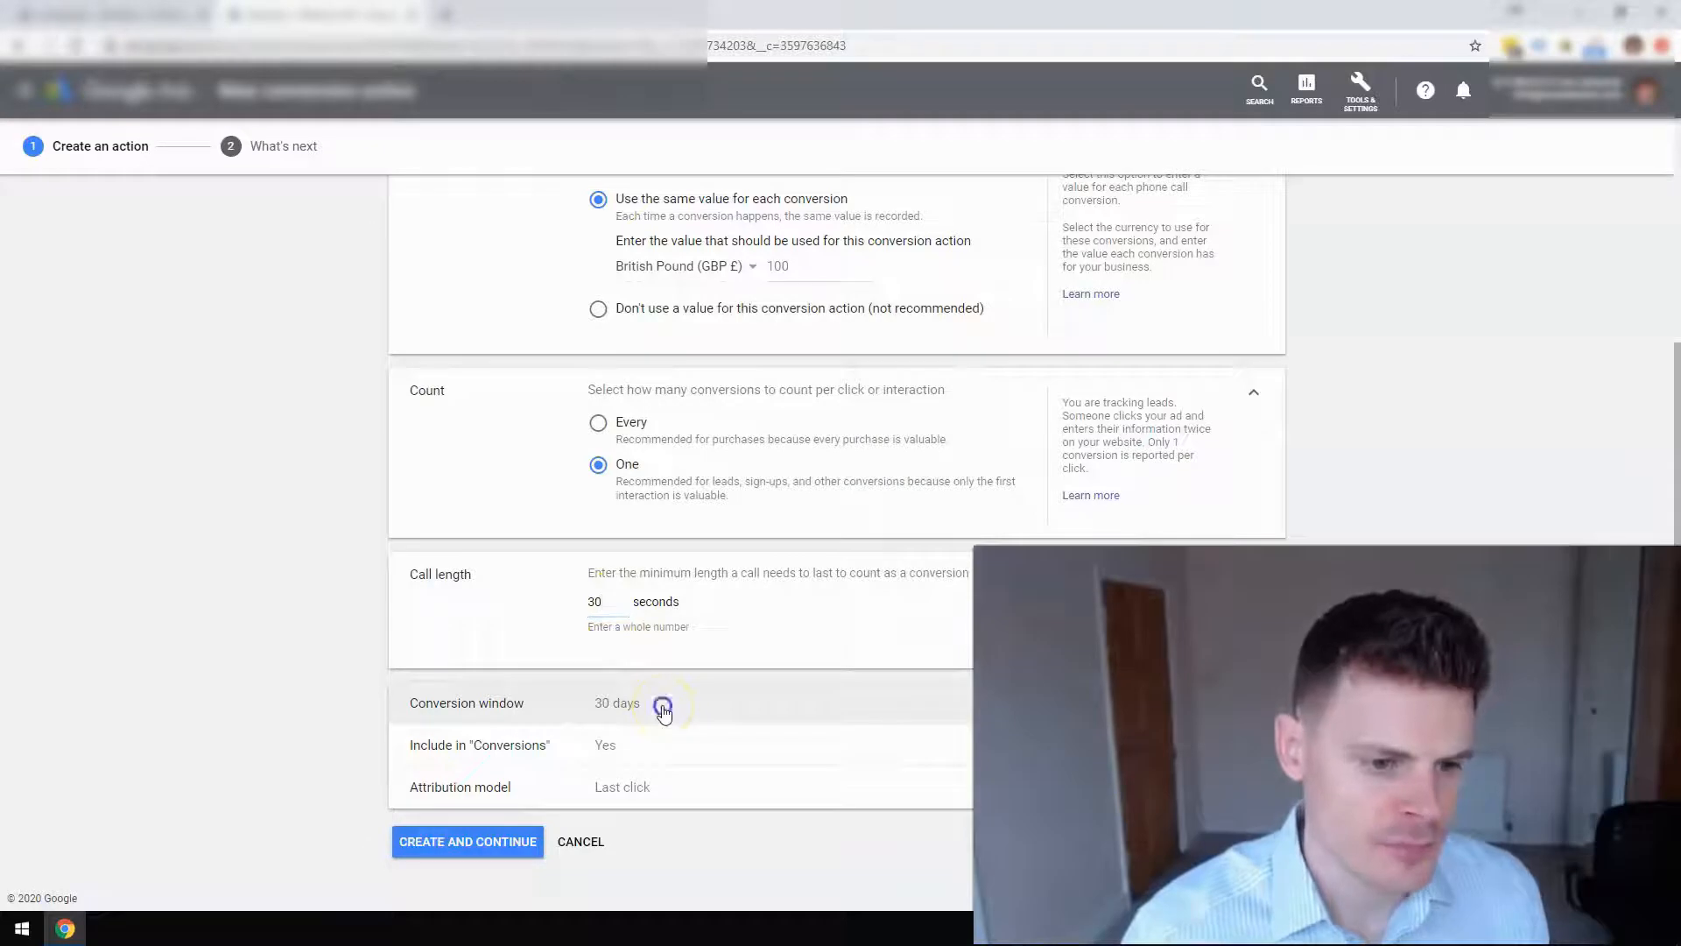
pyautogui.scroll(-2, 663, 705)
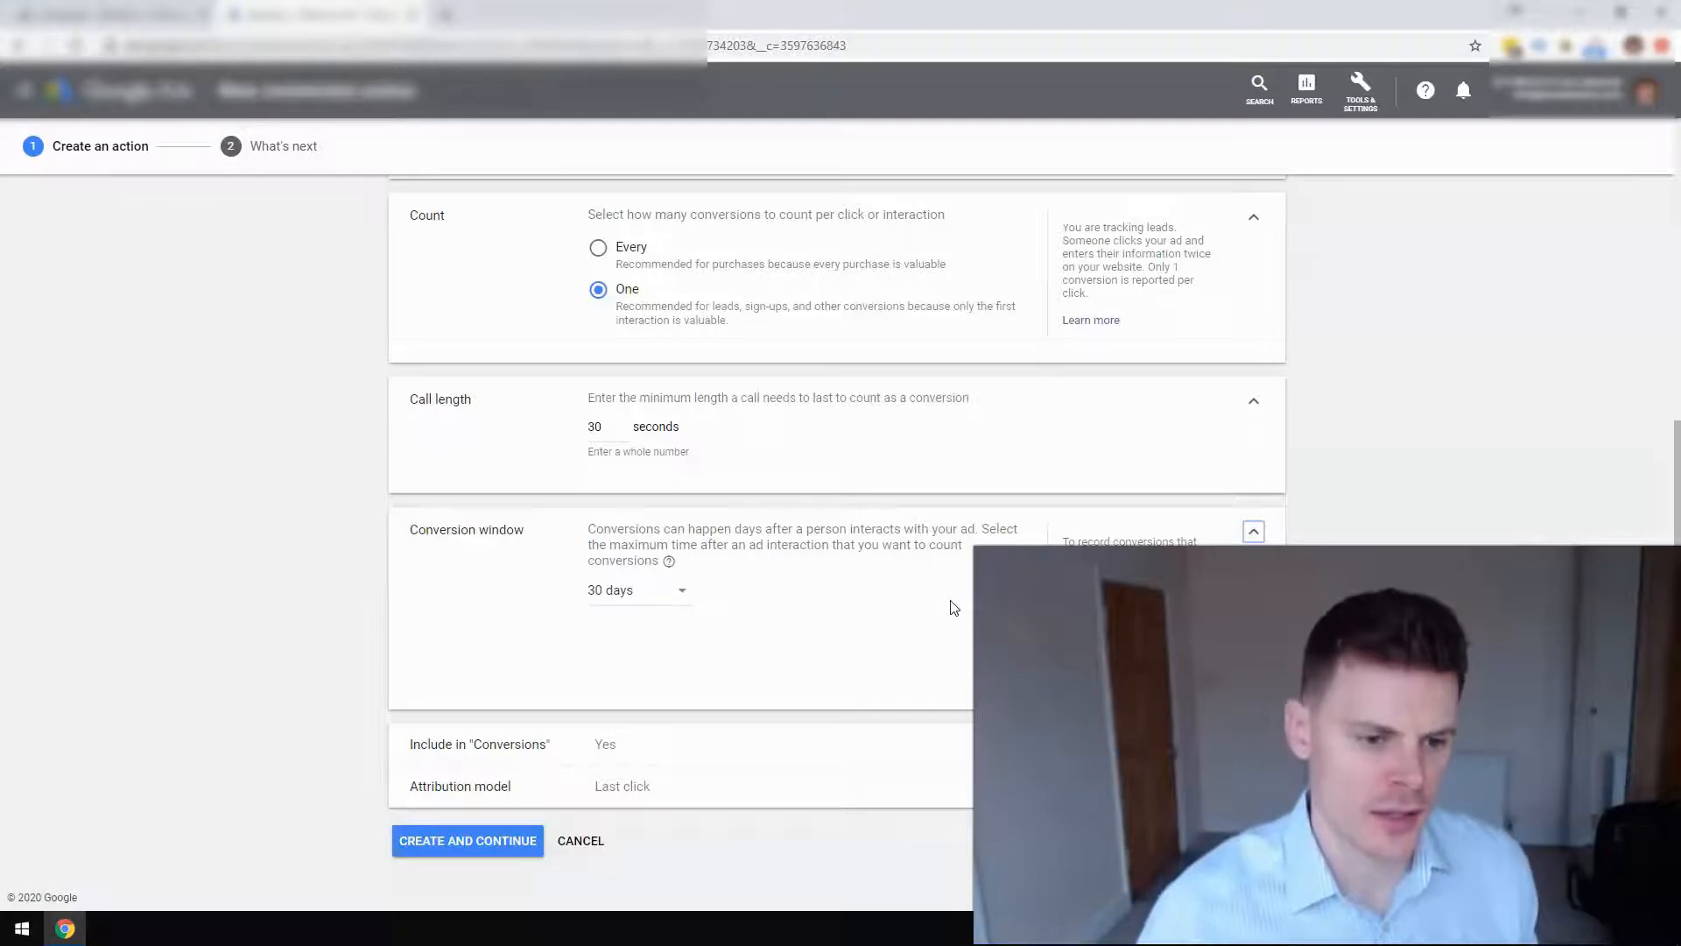
pyautogui.click(1254, 531)
pyautogui.click(657, 747)
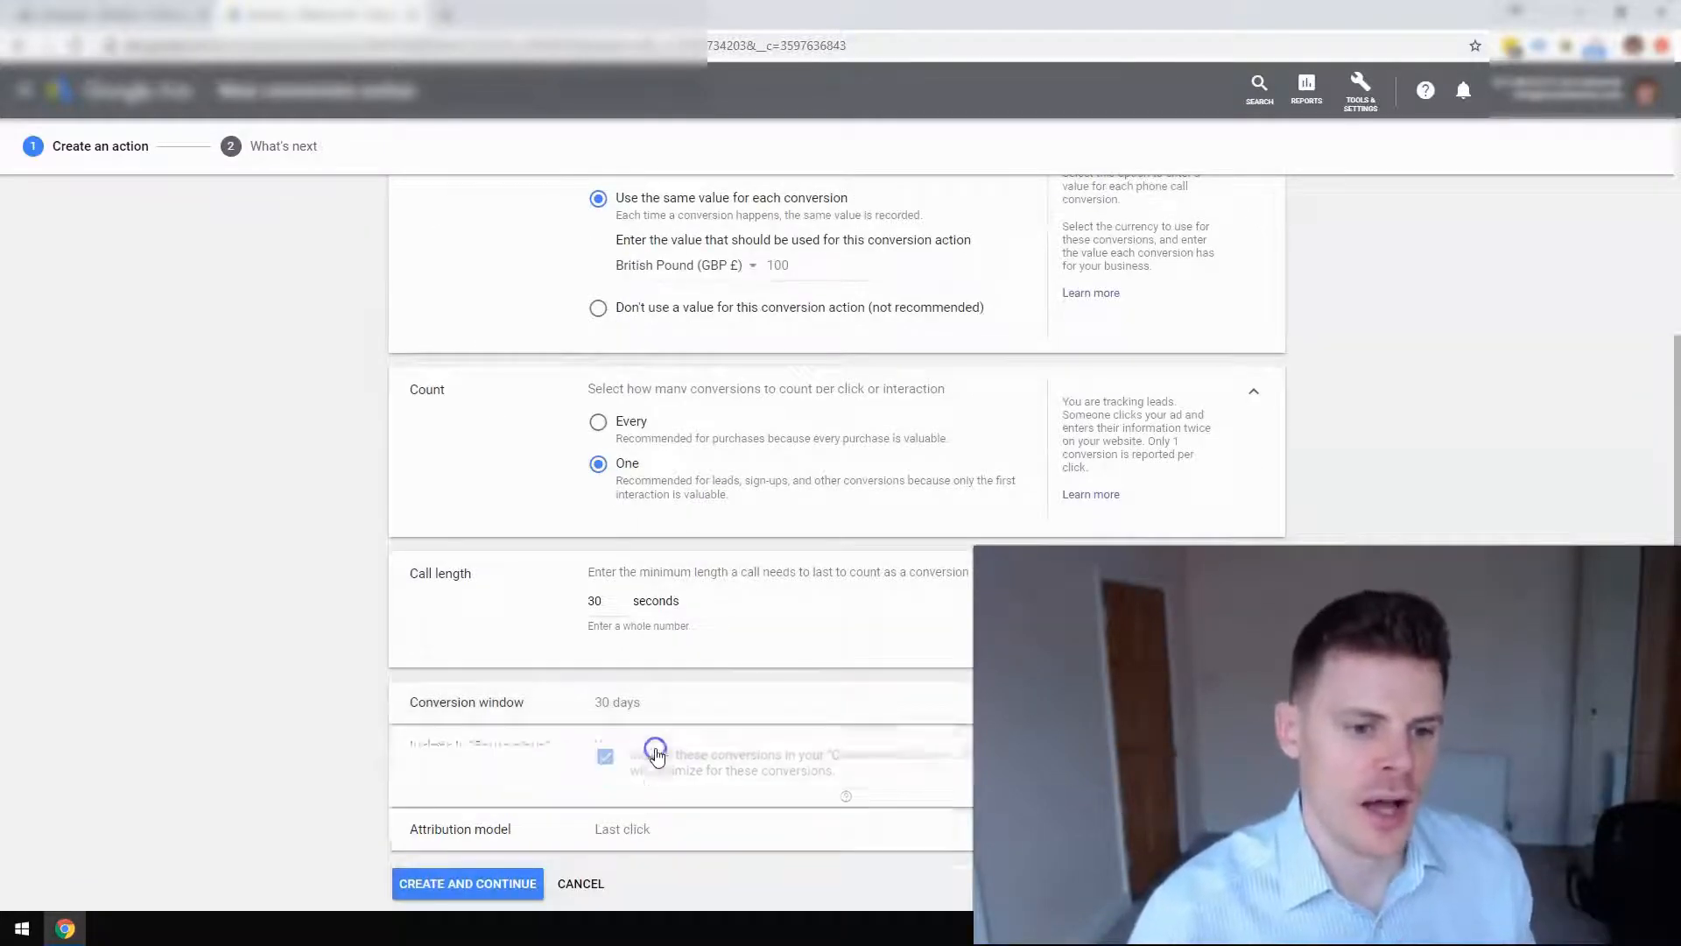
pyautogui.scroll(-1, 659, 759)
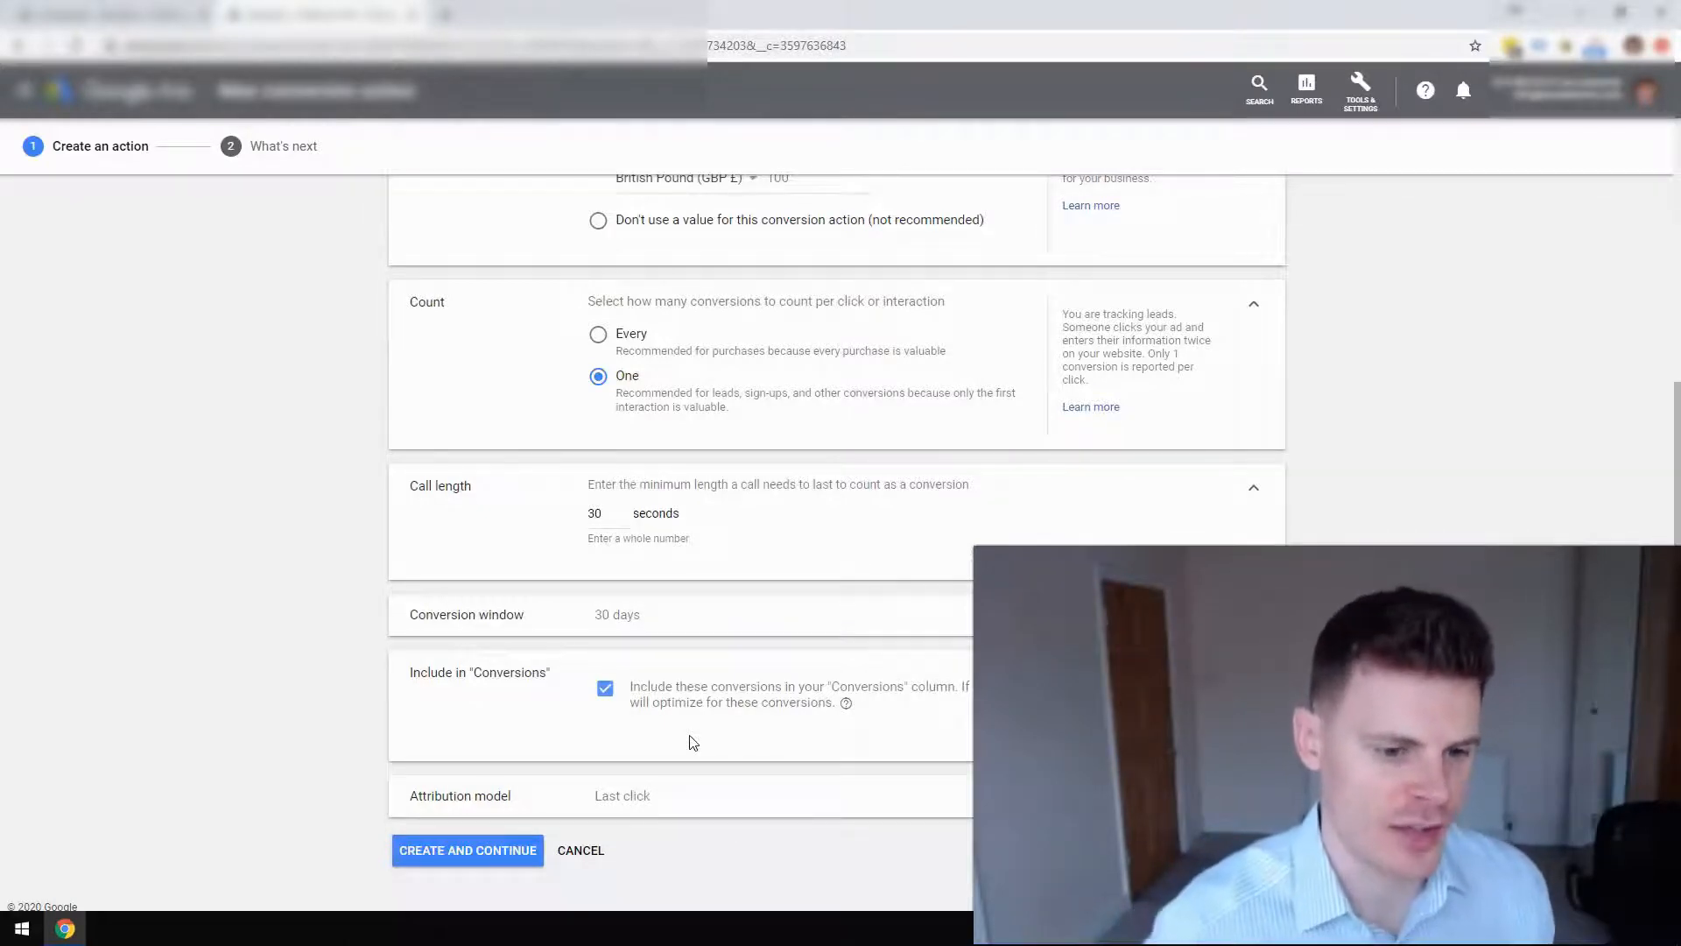
pyautogui.click(669, 796)
pyautogui.scroll(-2, 671, 801)
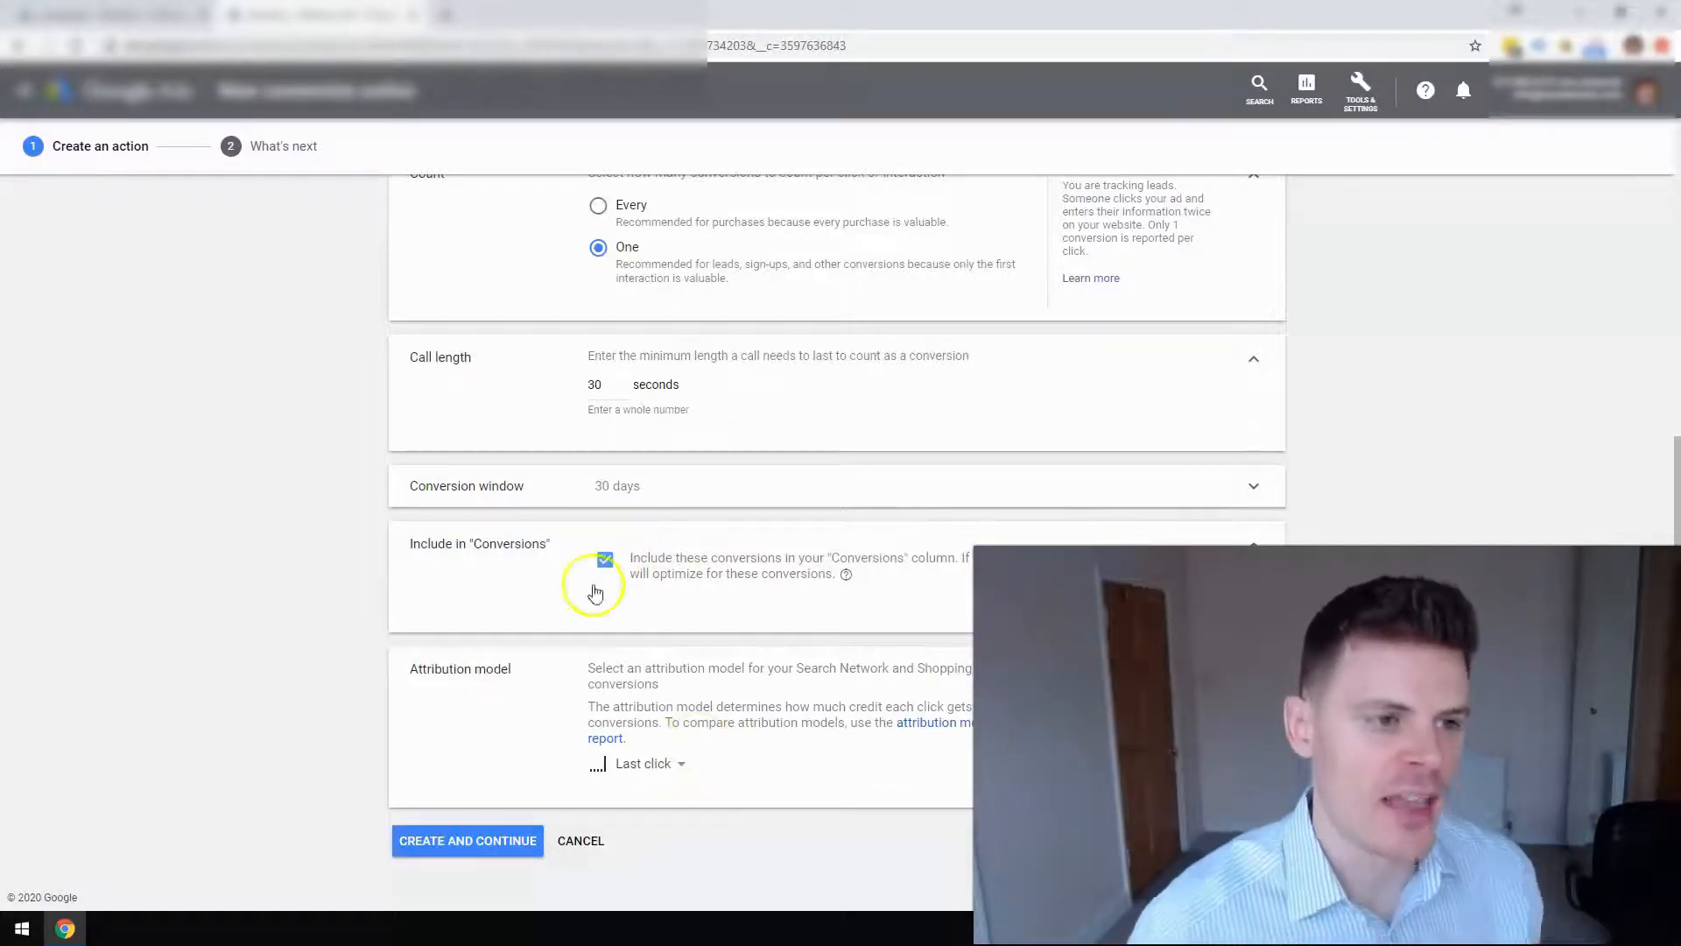
pyautogui.click(480, 857)
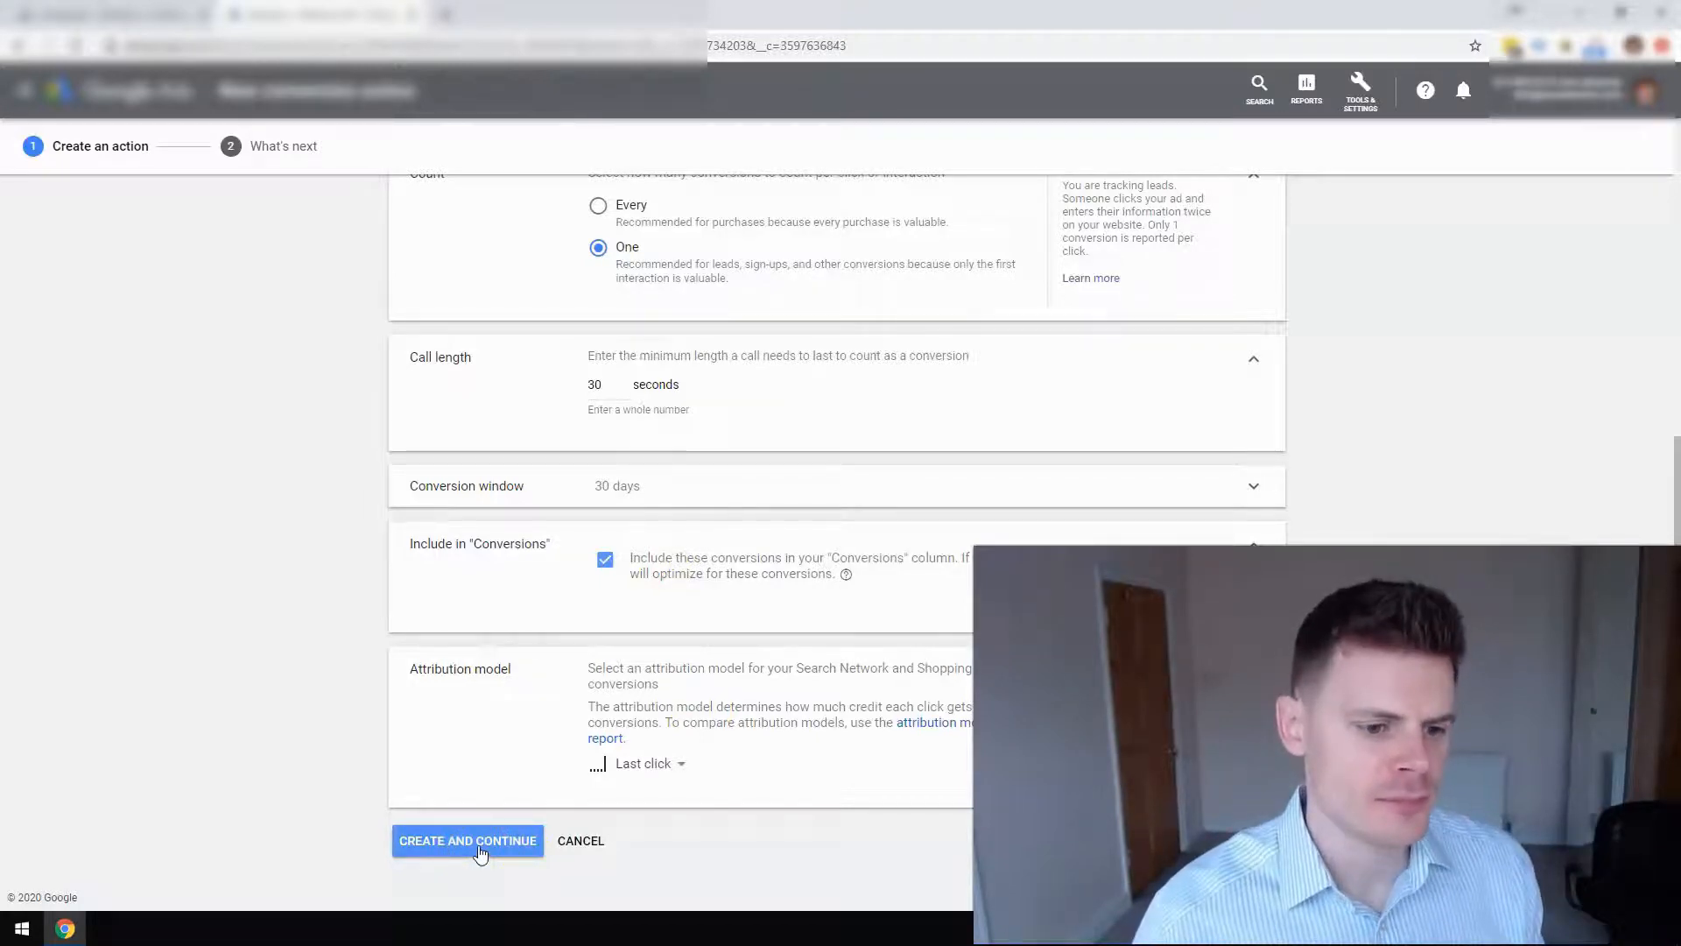
# Rename the duplicate conversion to 'Calls from ads1' and create it.
pyautogui.click(480, 854)
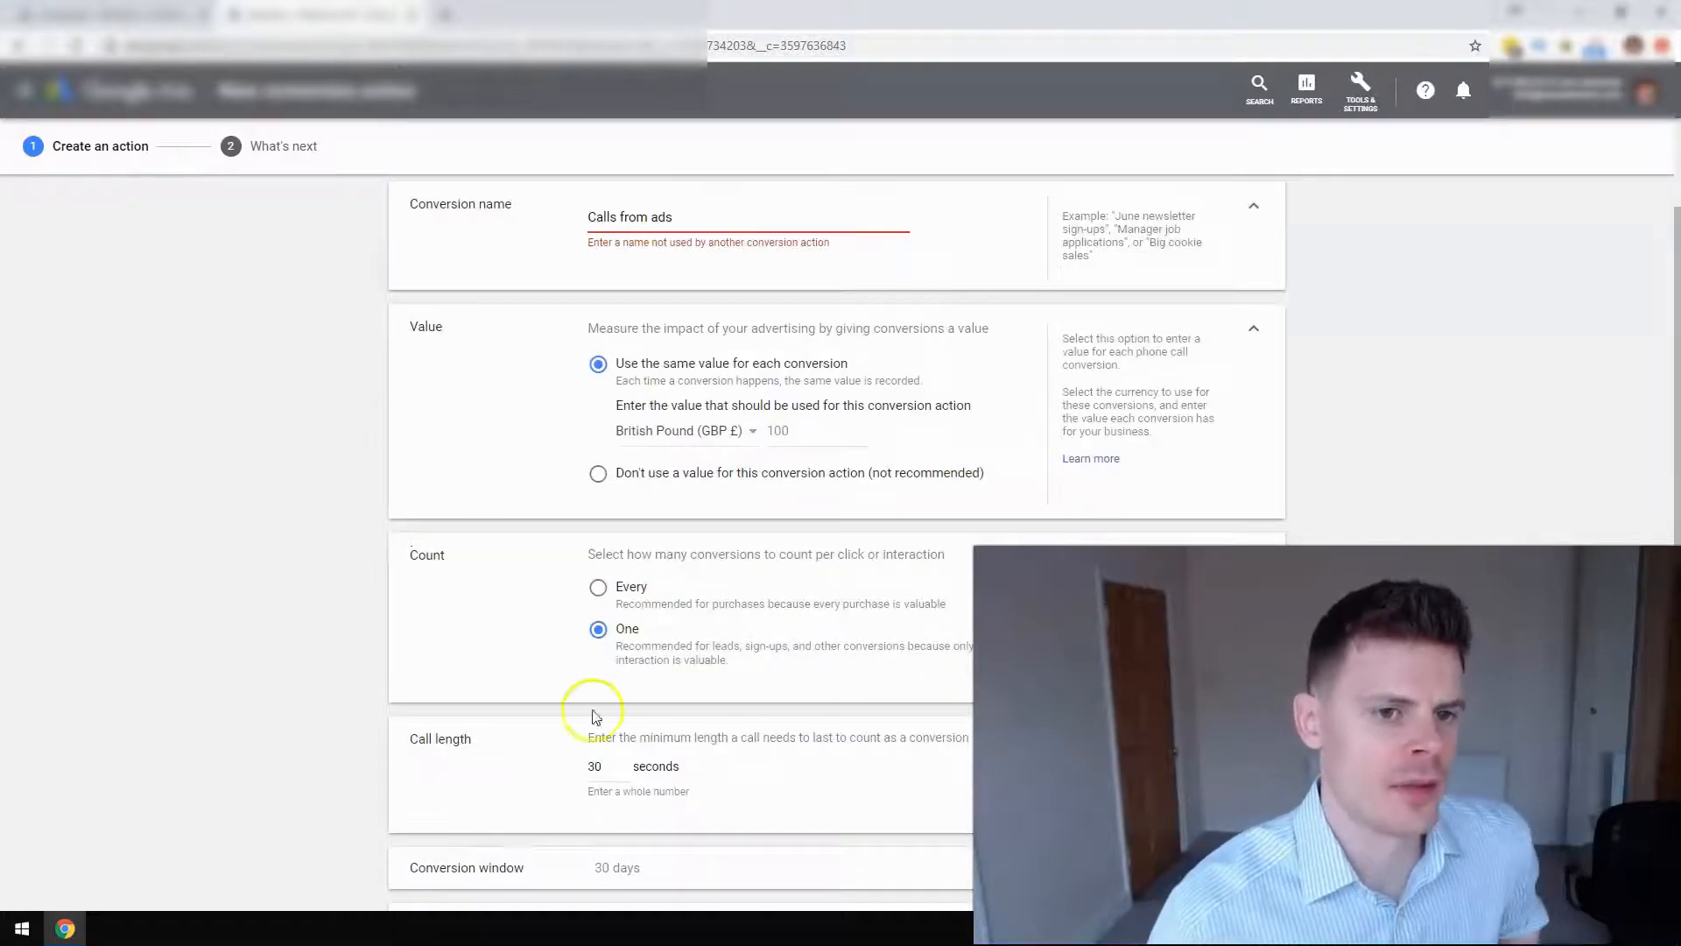
pyautogui.scroll(1, 613, 639)
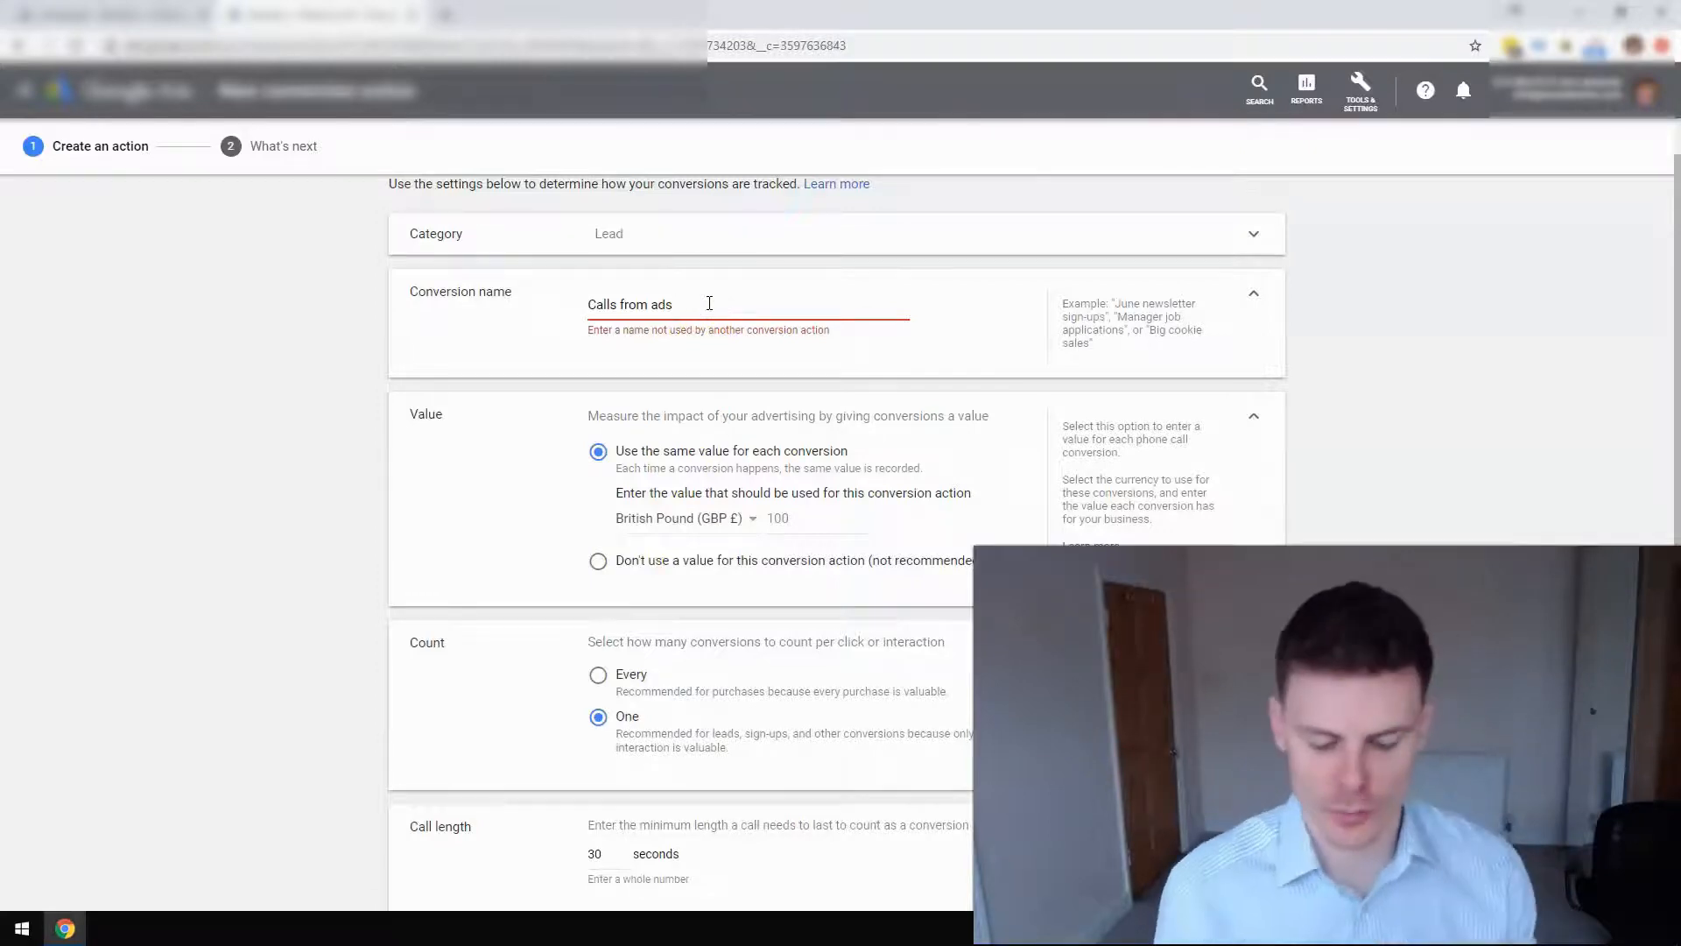
pyautogui.write('1')
pyautogui.scroll(-4, 779, 385)
pyautogui.scroll(-2, 780, 385)
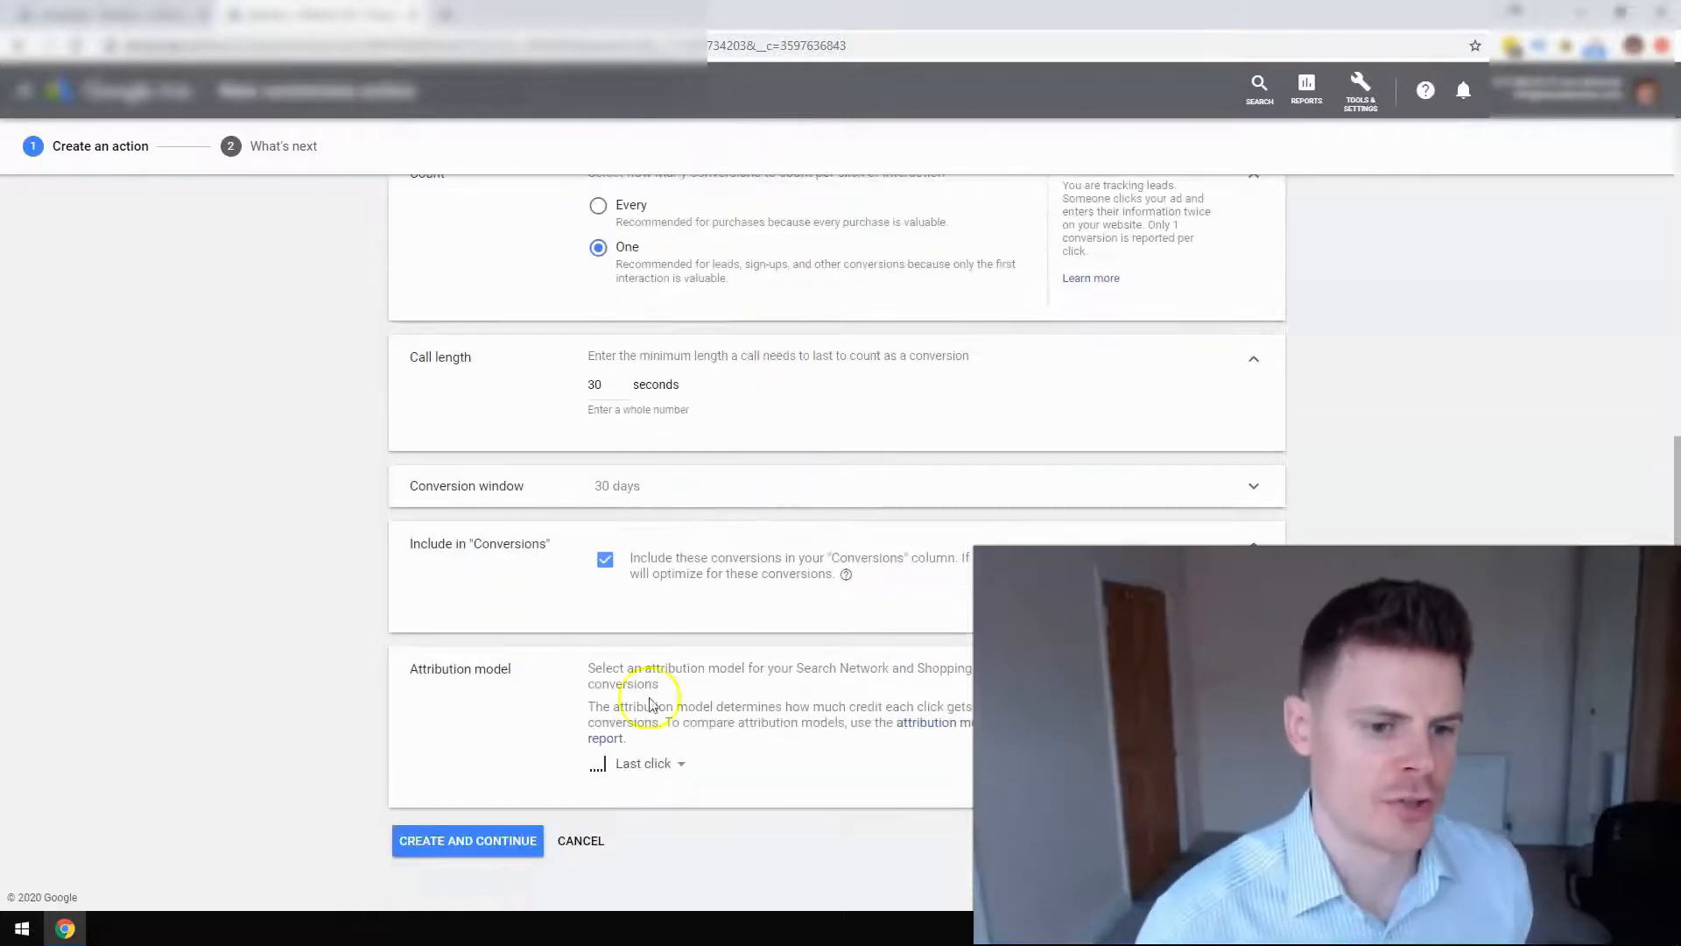
pyautogui.click(517, 842)
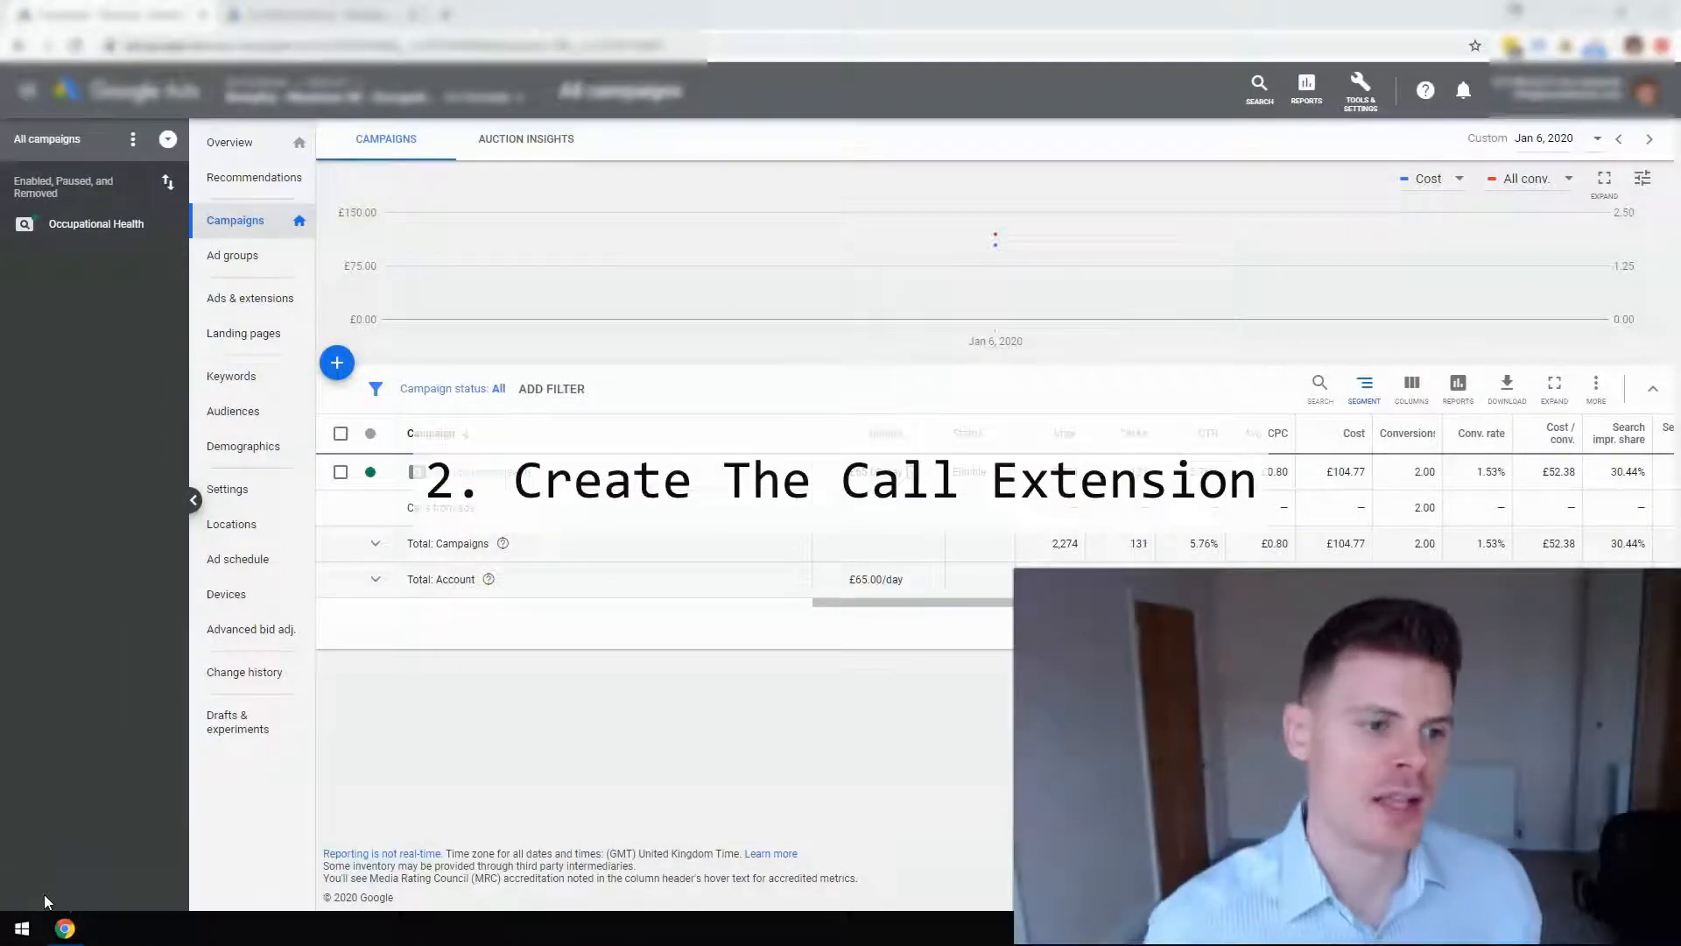
# Go to Ads & extensions, open the Extensions tab and start adding an extension.
pyautogui.click(265, 301)
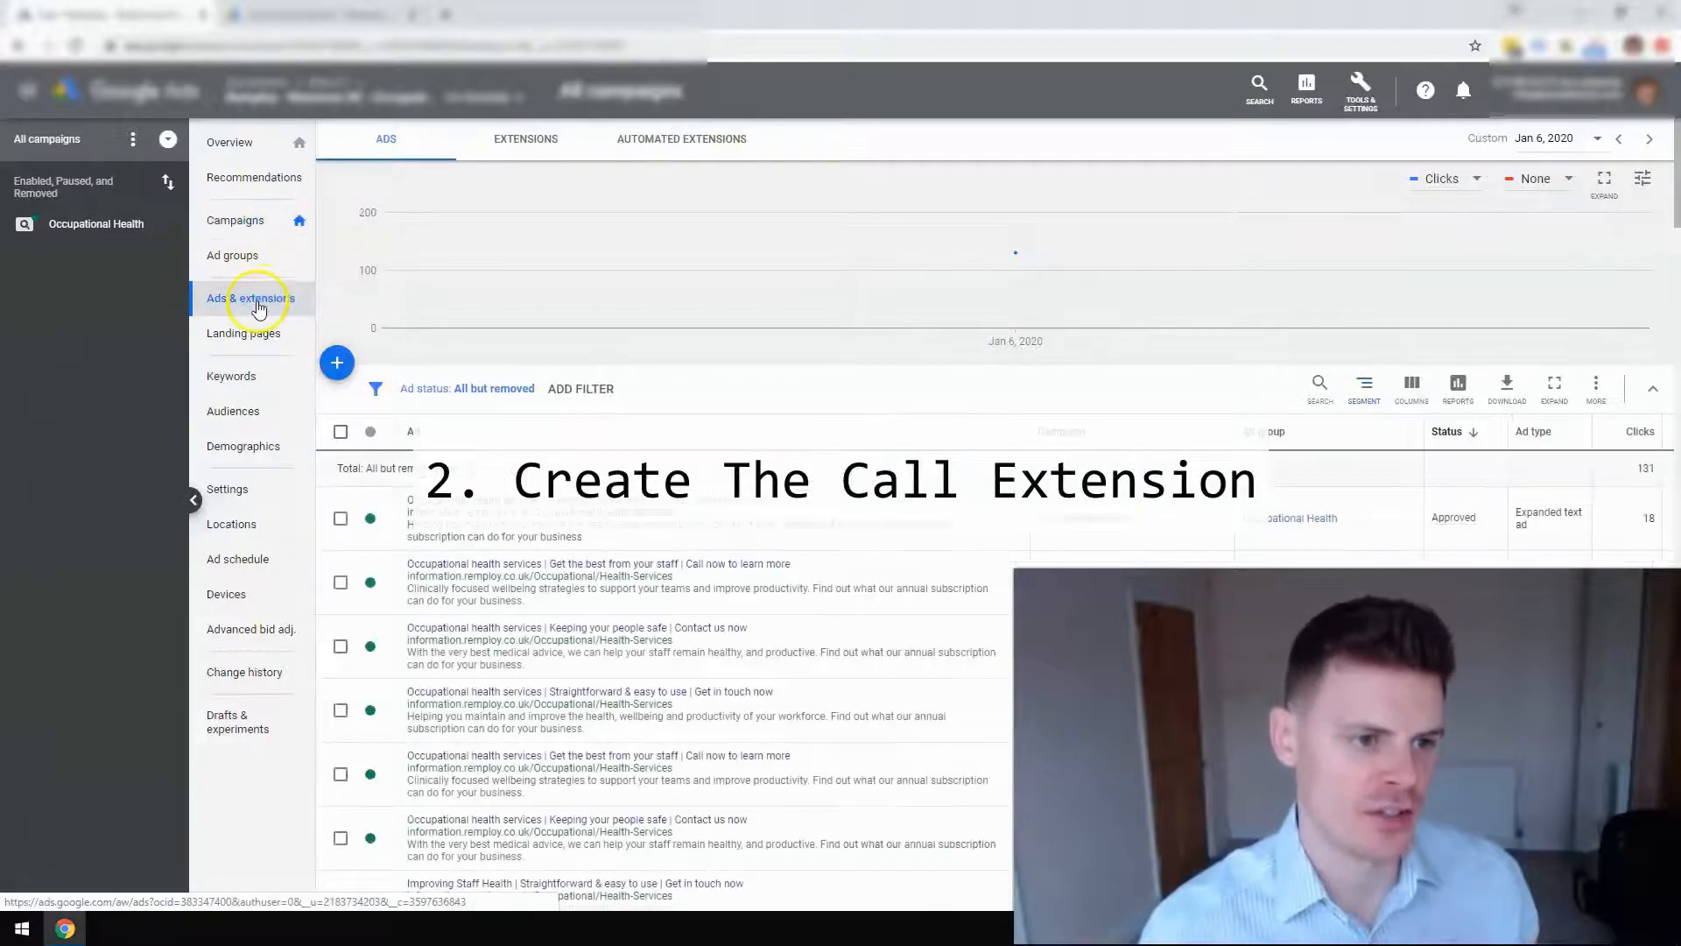
pyautogui.click(534, 155)
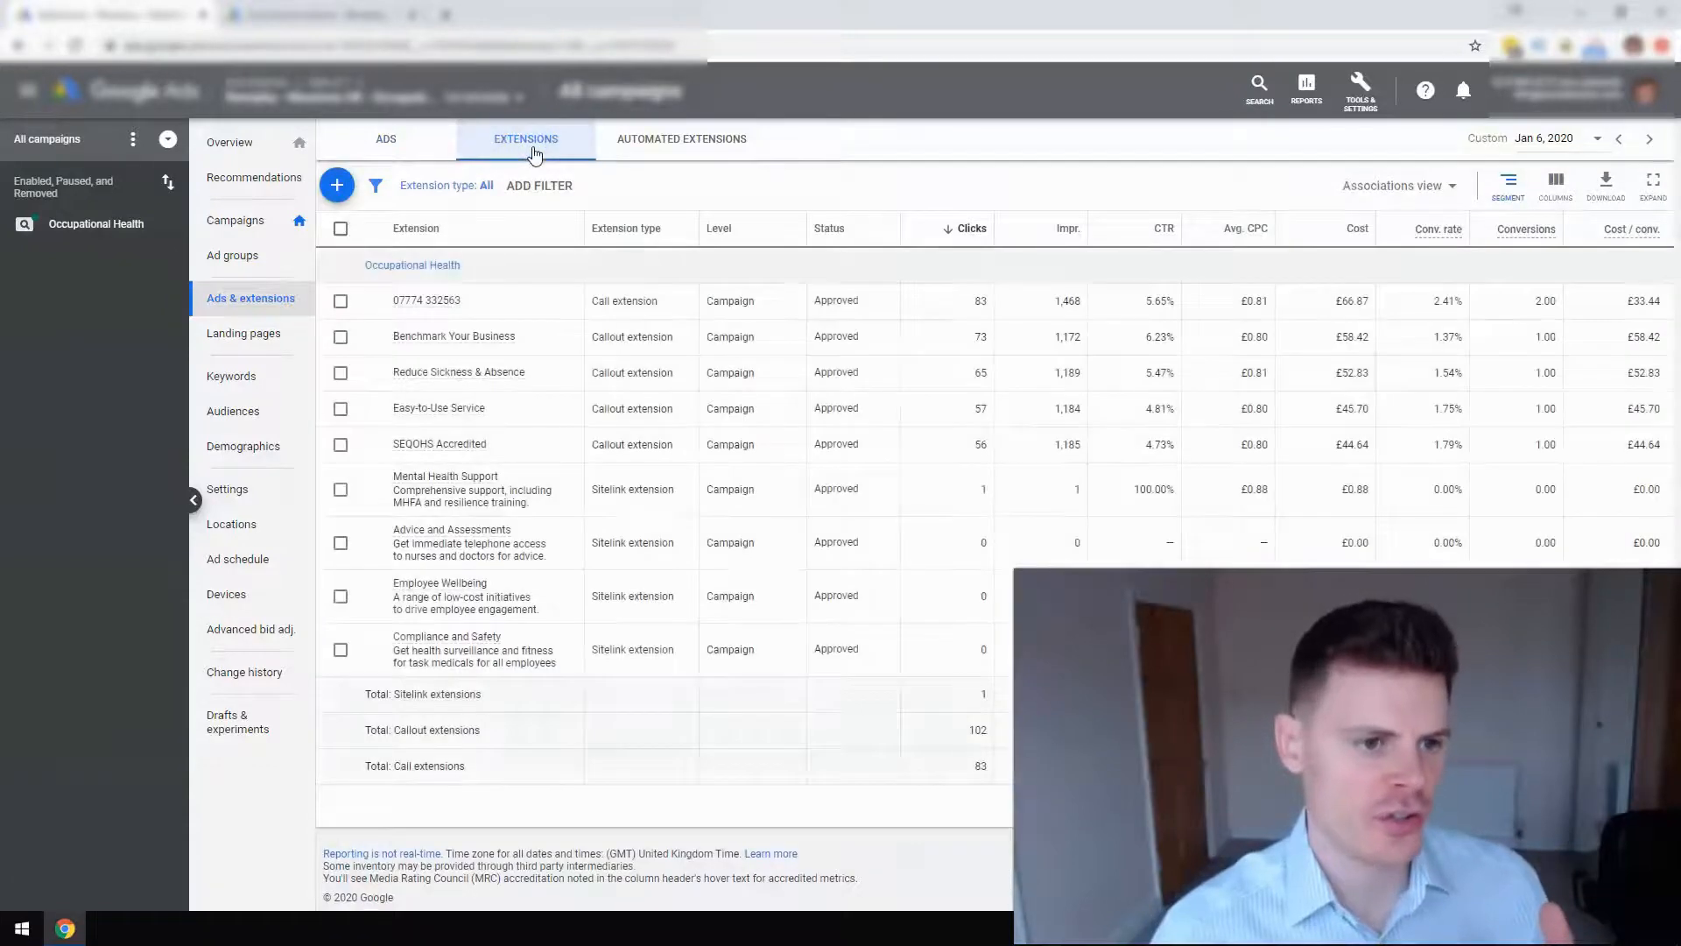
pyautogui.click(338, 186)
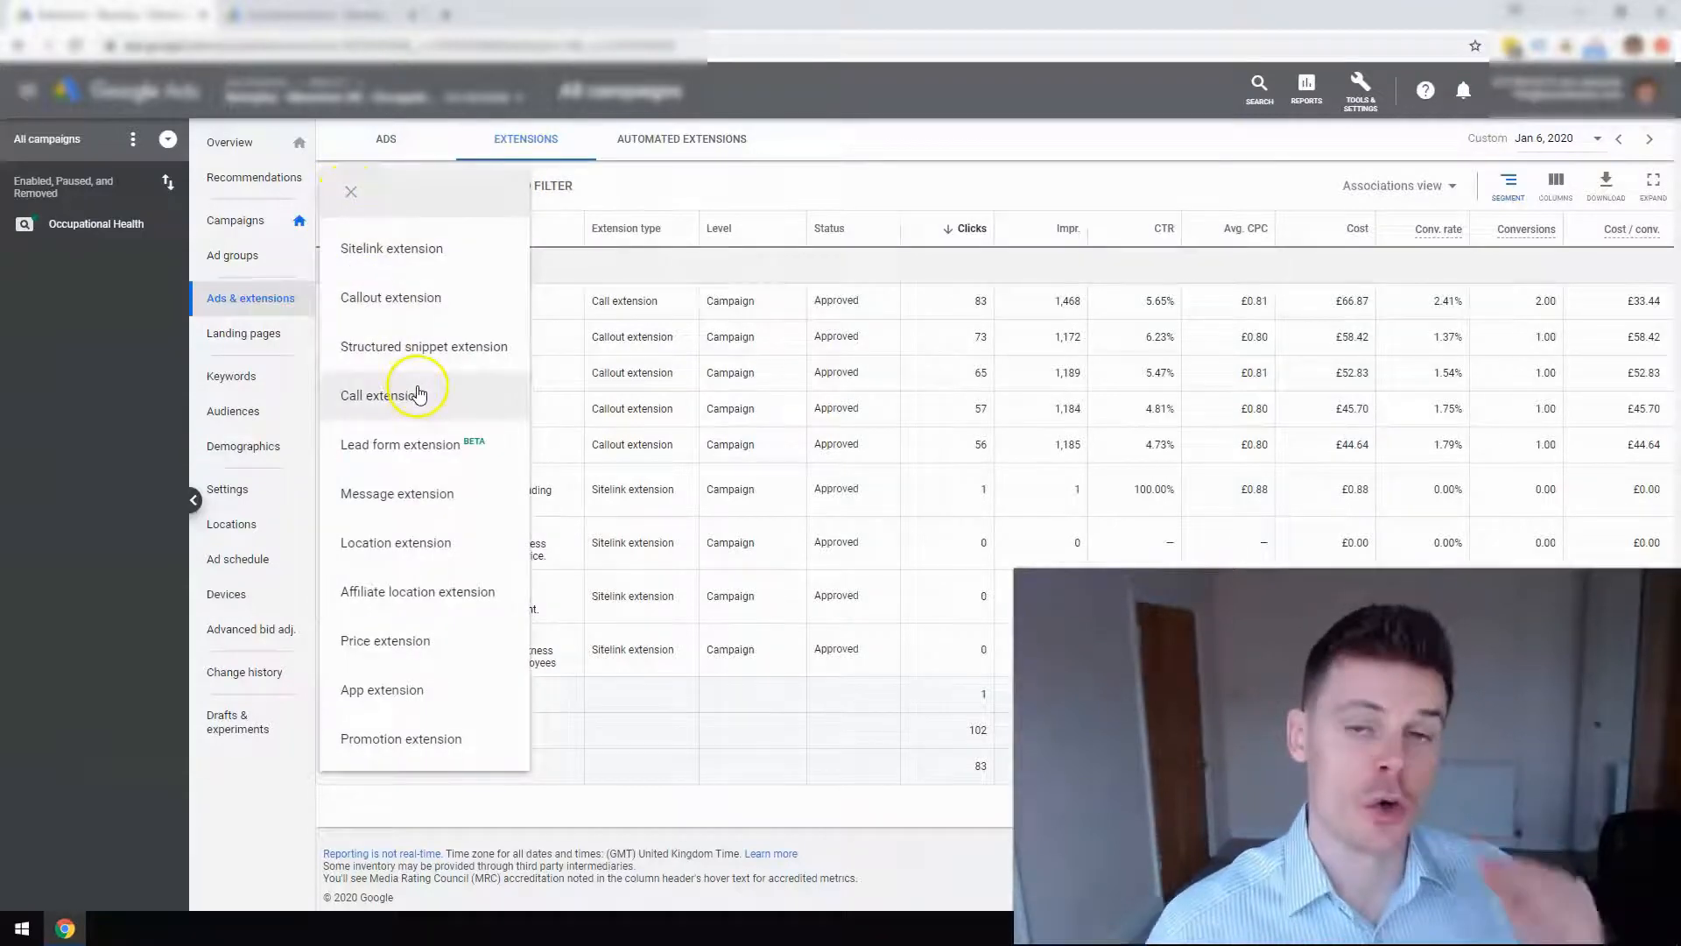
# Choose Call extension and set the phone number country to United Kingdom.
pyautogui.click(417, 388)
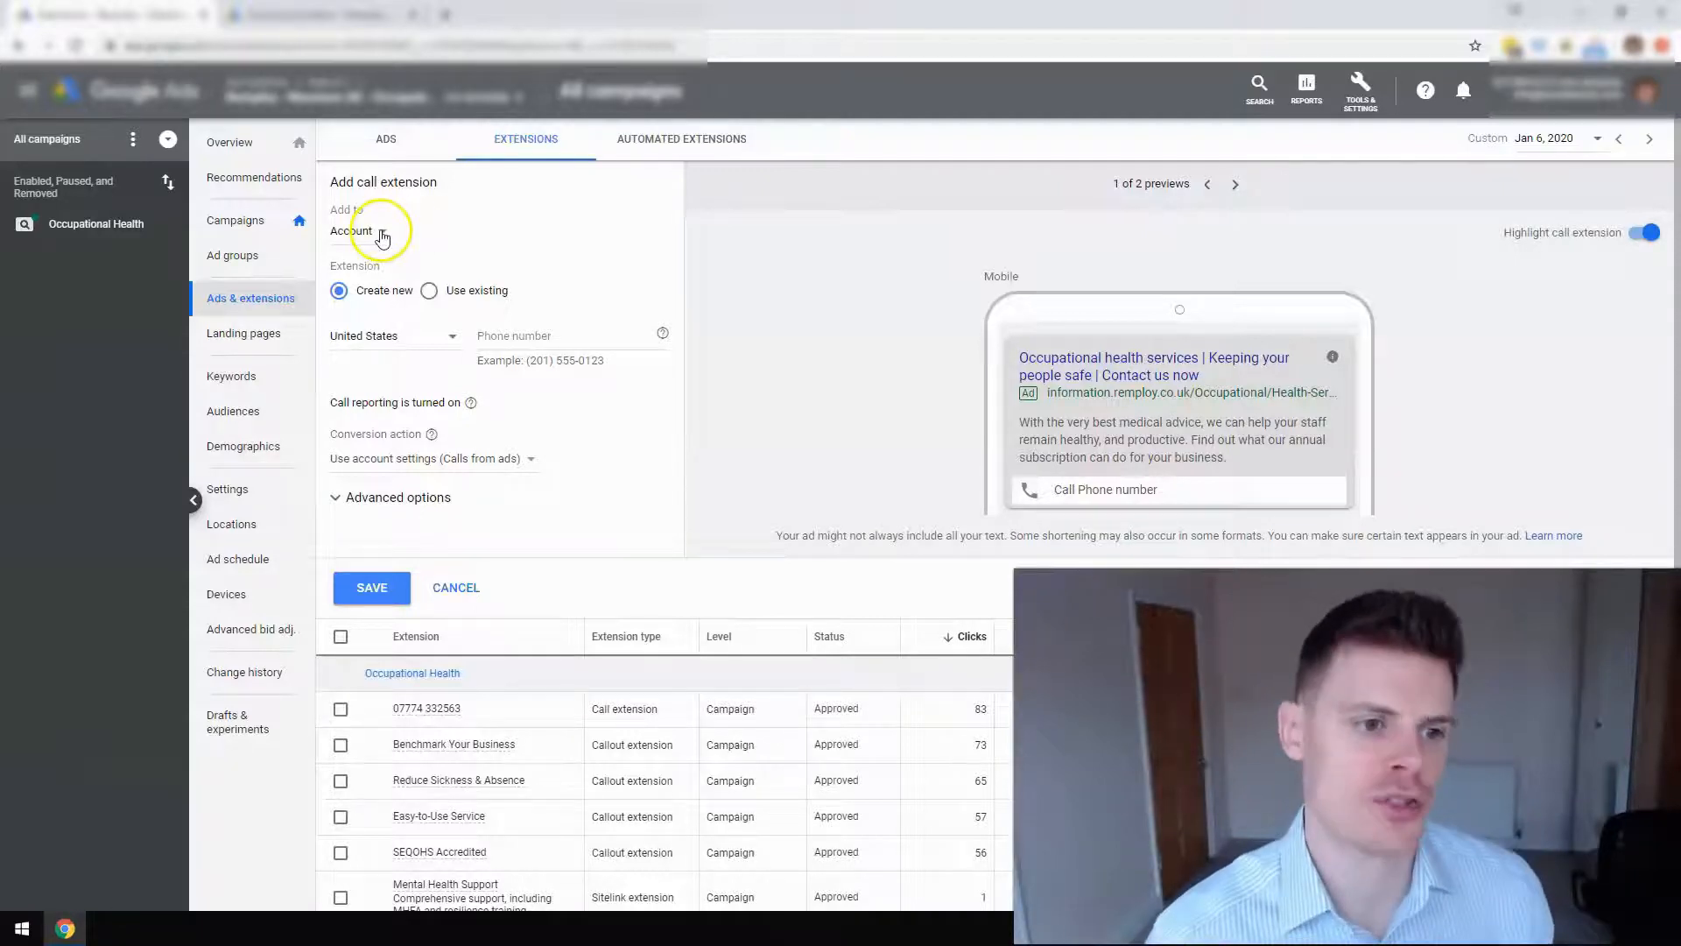
pyautogui.click(394, 346)
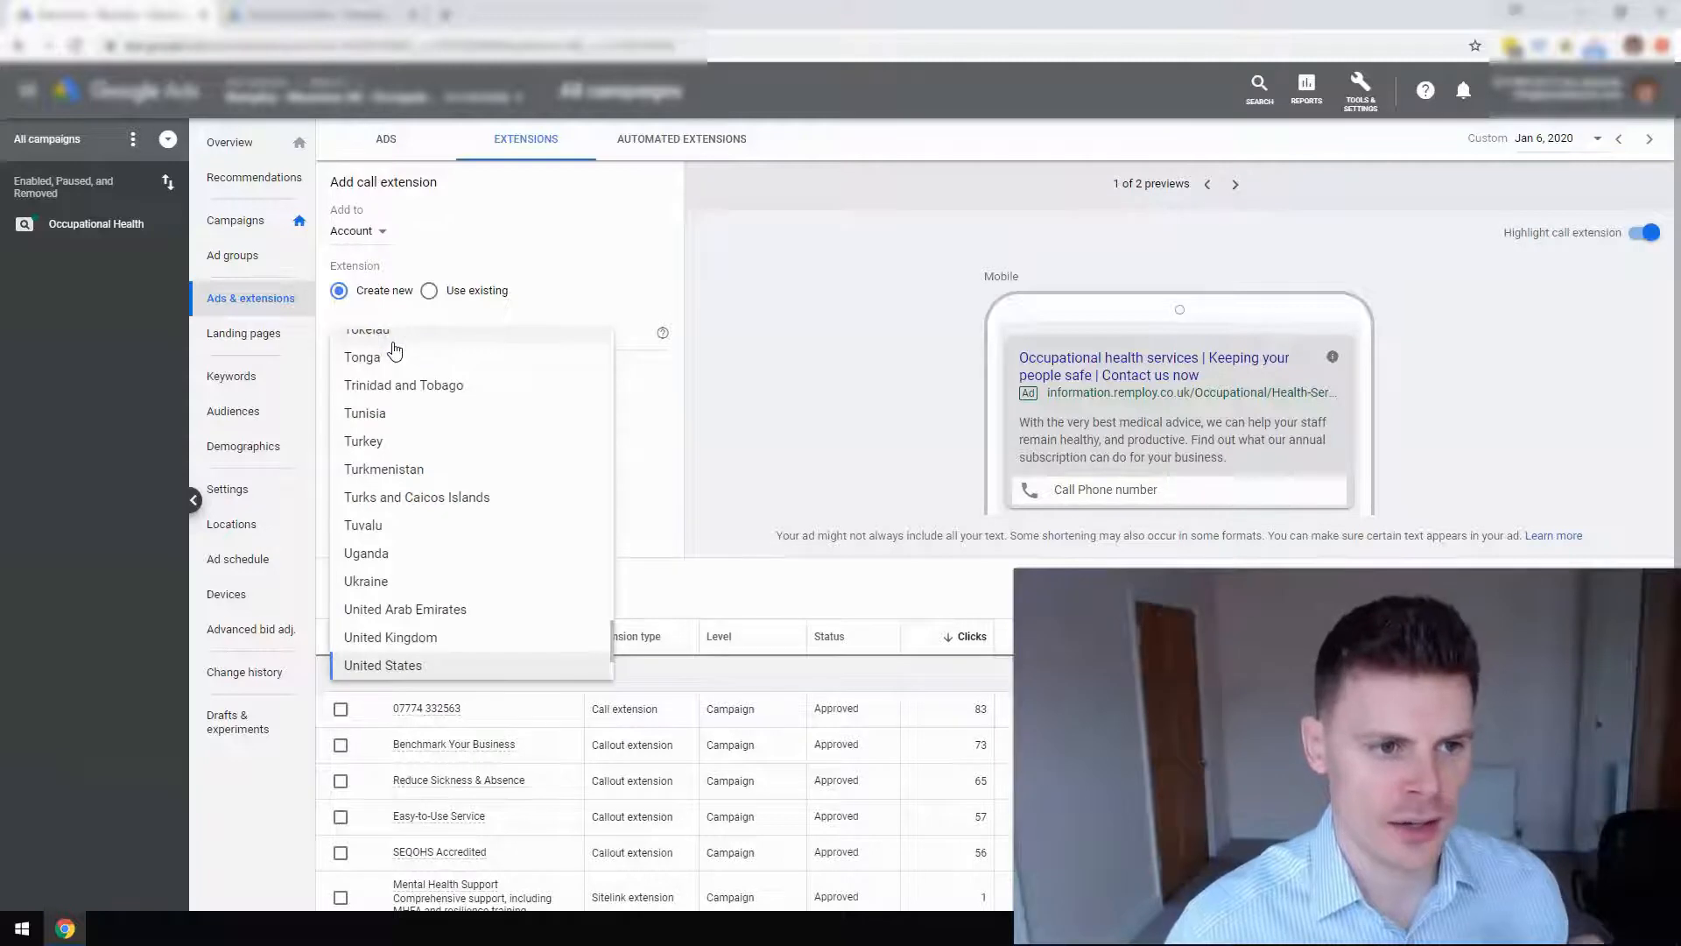
pyautogui.click(430, 638)
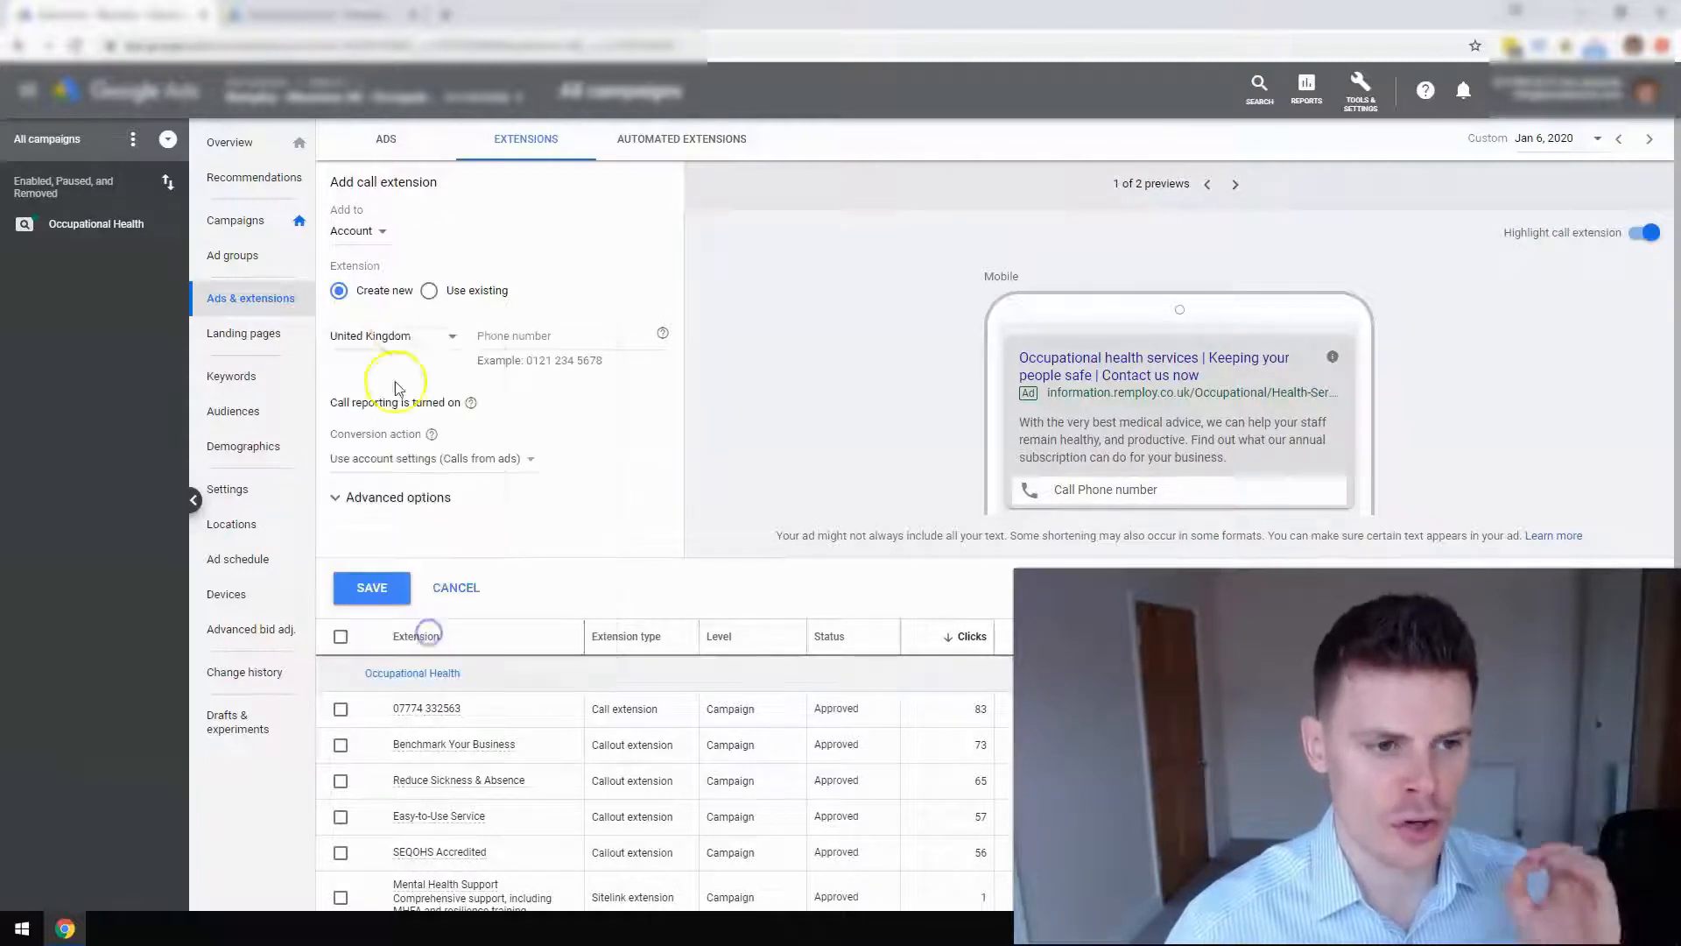
pyautogui.click(503, 340)
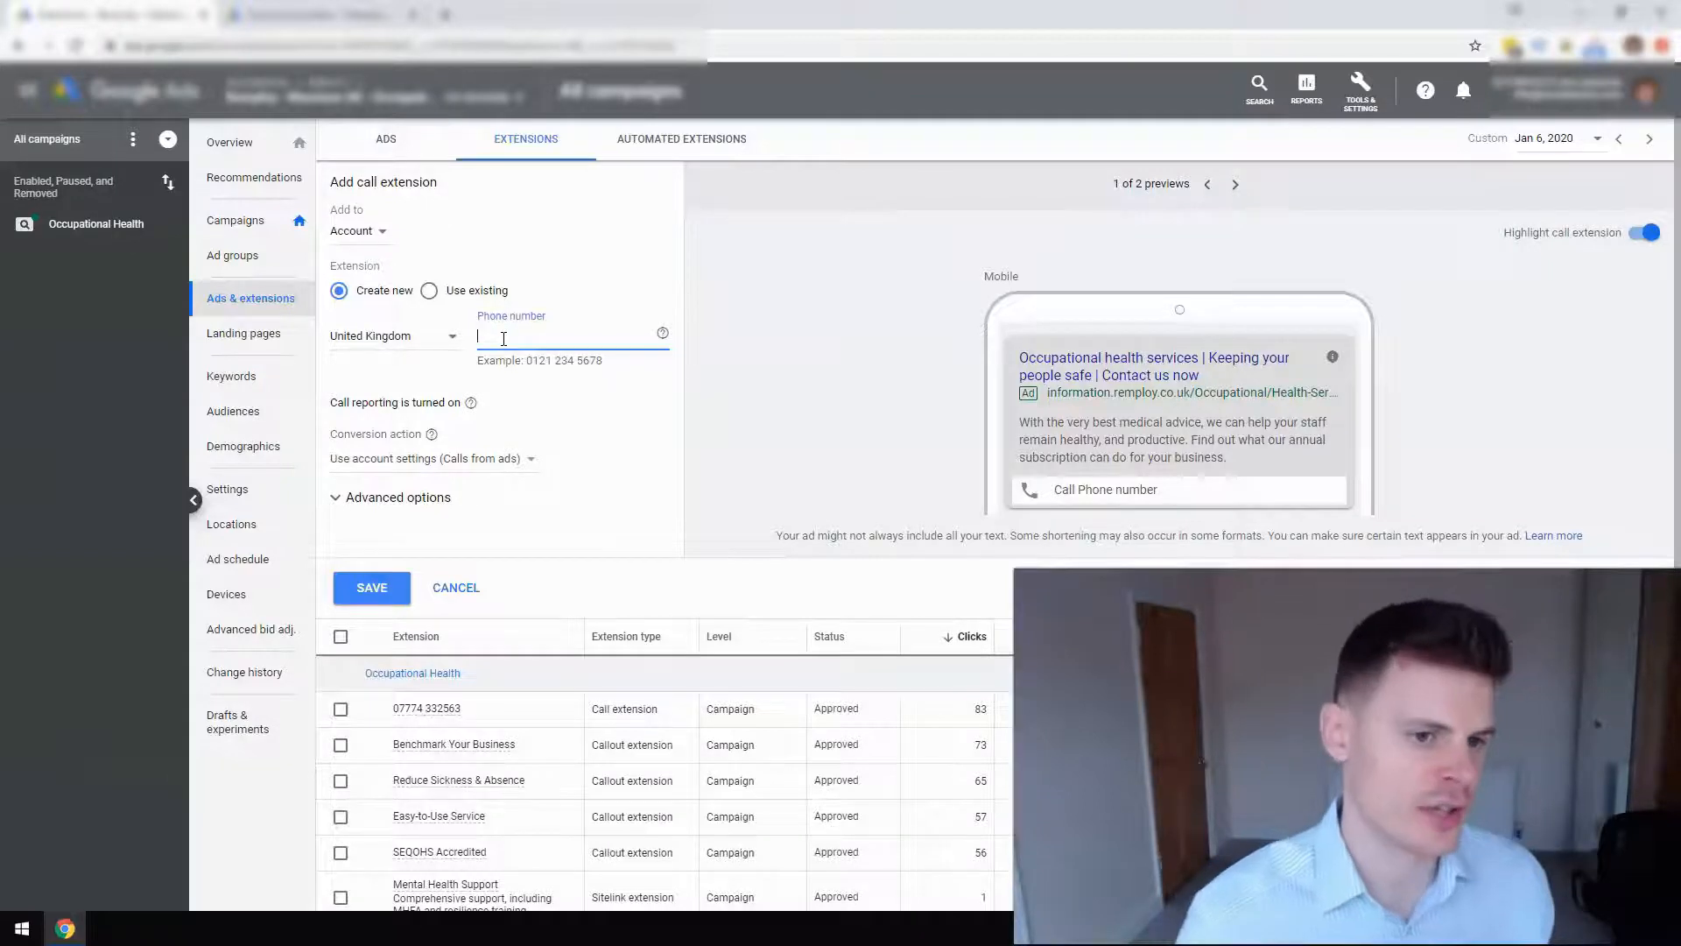
# Enter the UK business phone number with corrected spacing, and keep conversion action on Use account settings.
pyautogui.click(495, 336)
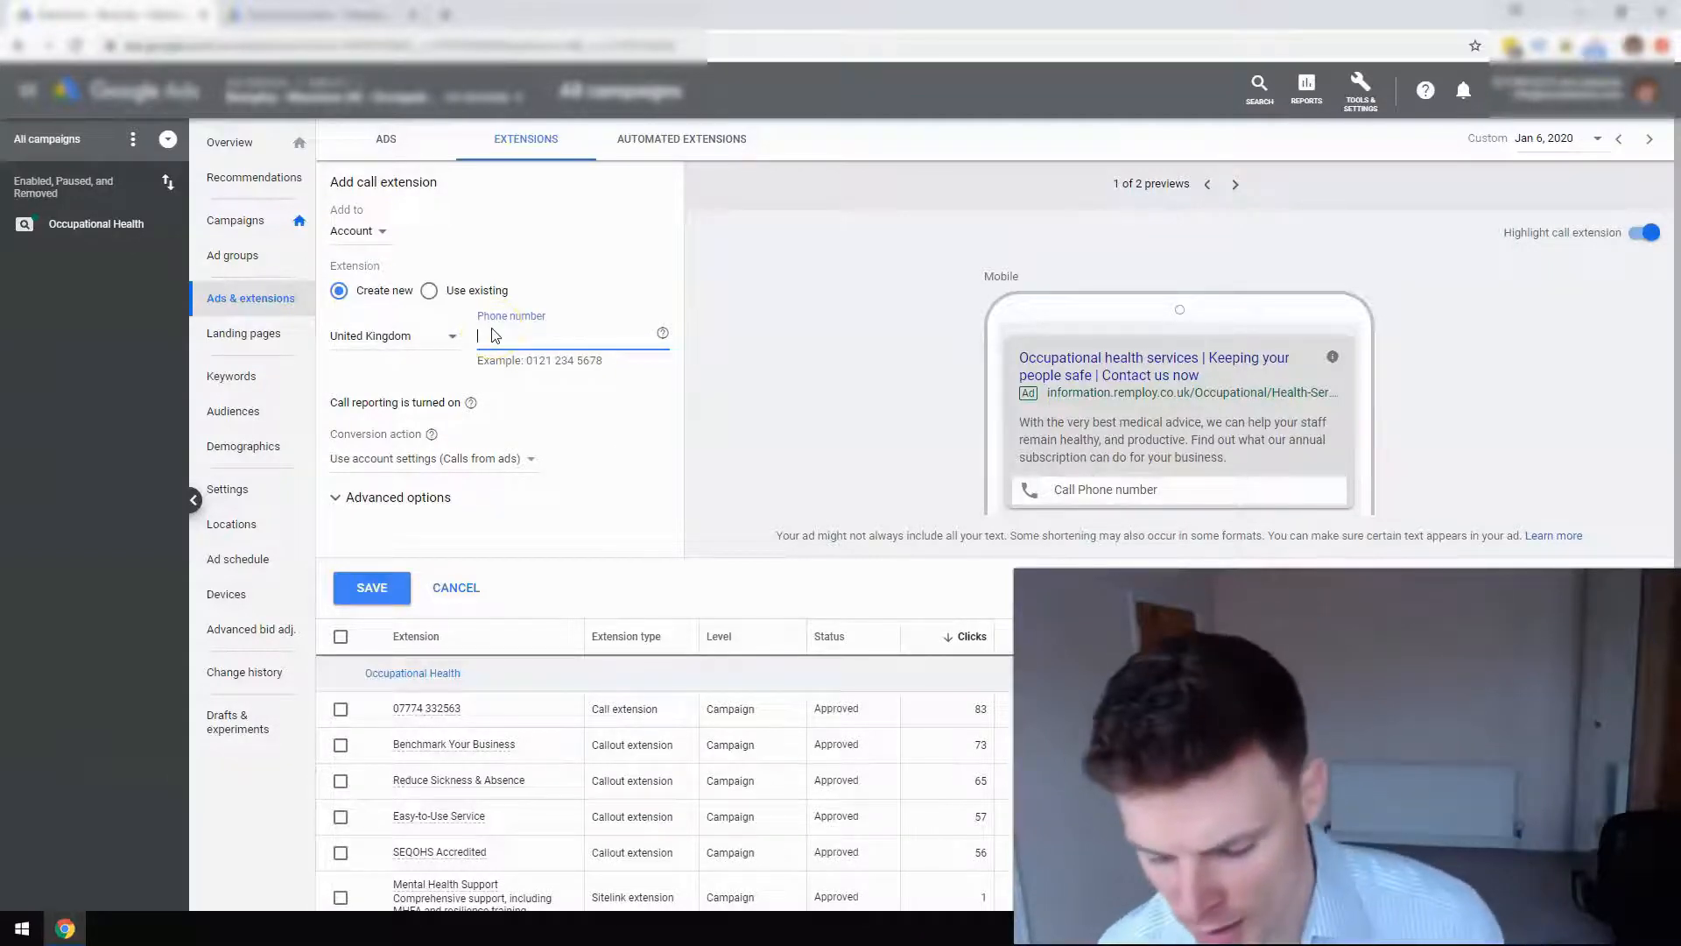
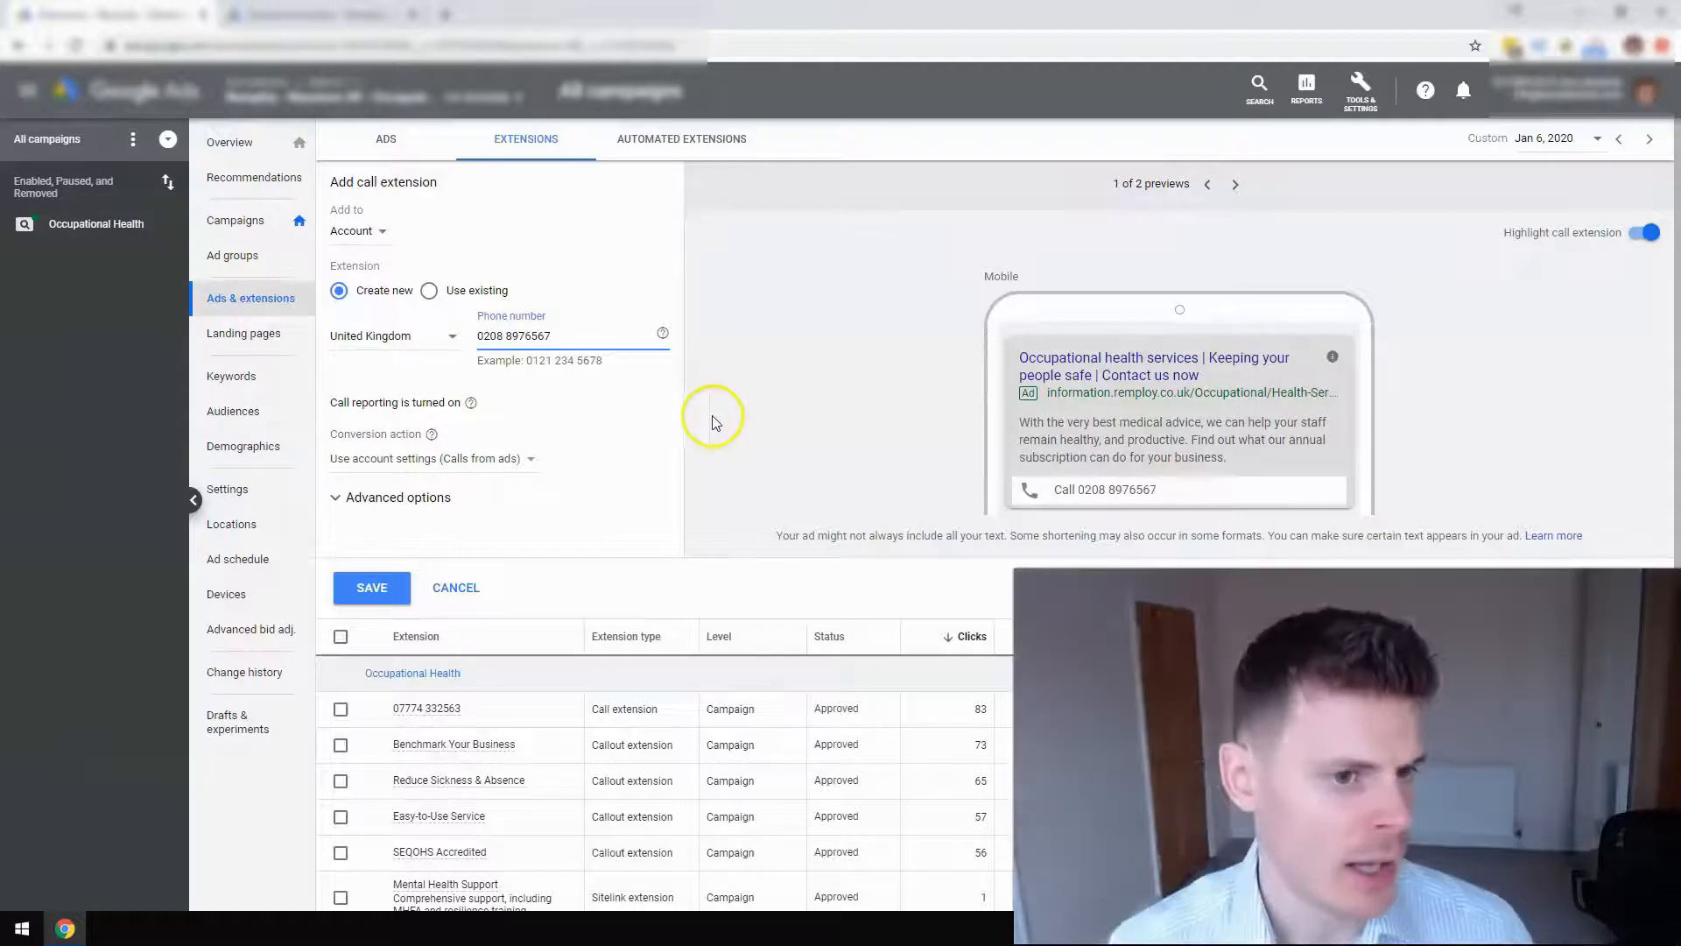
pyautogui.click(525, 336)
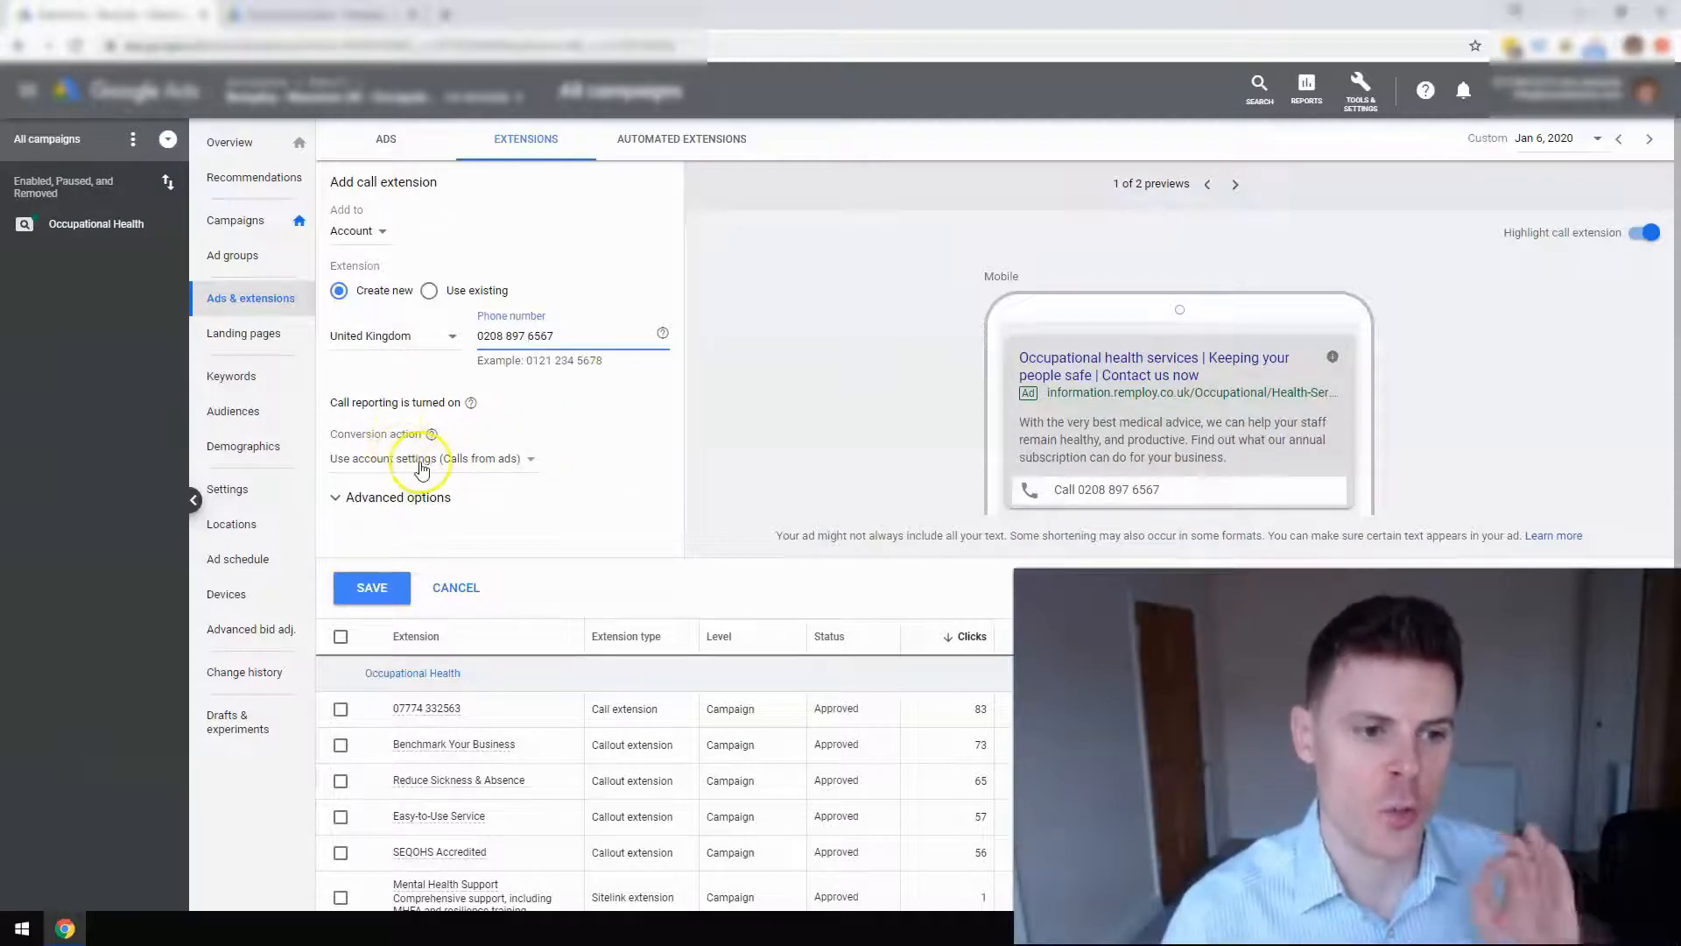
pyautogui.click(531, 459)
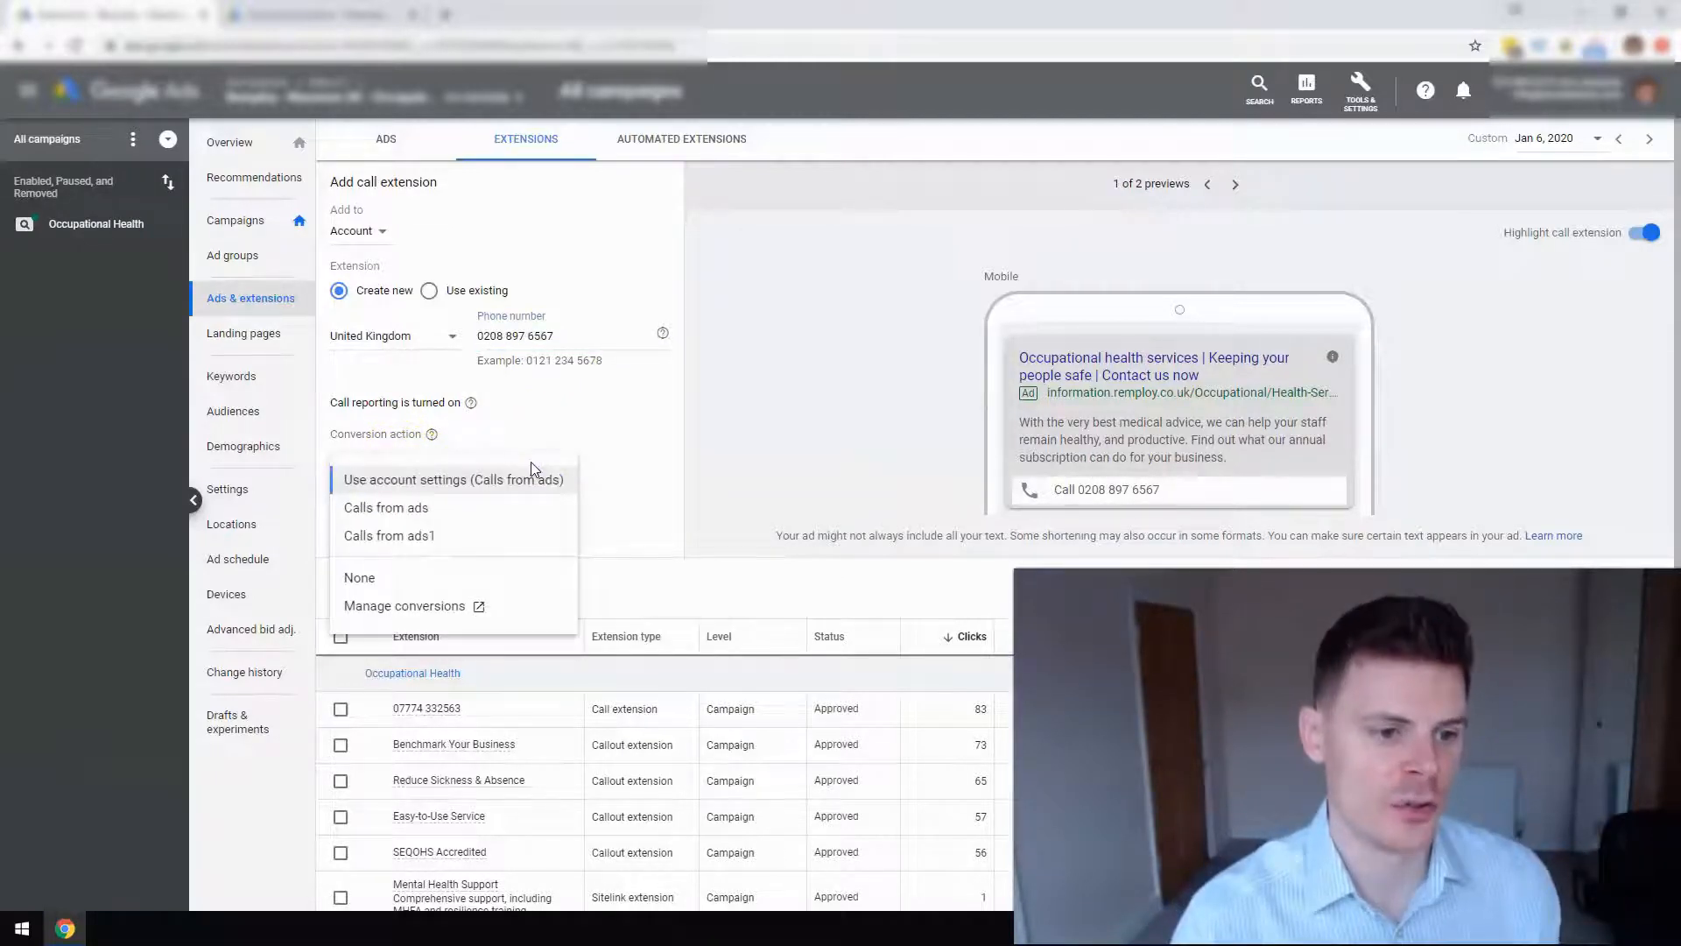
pyautogui.click(590, 439)
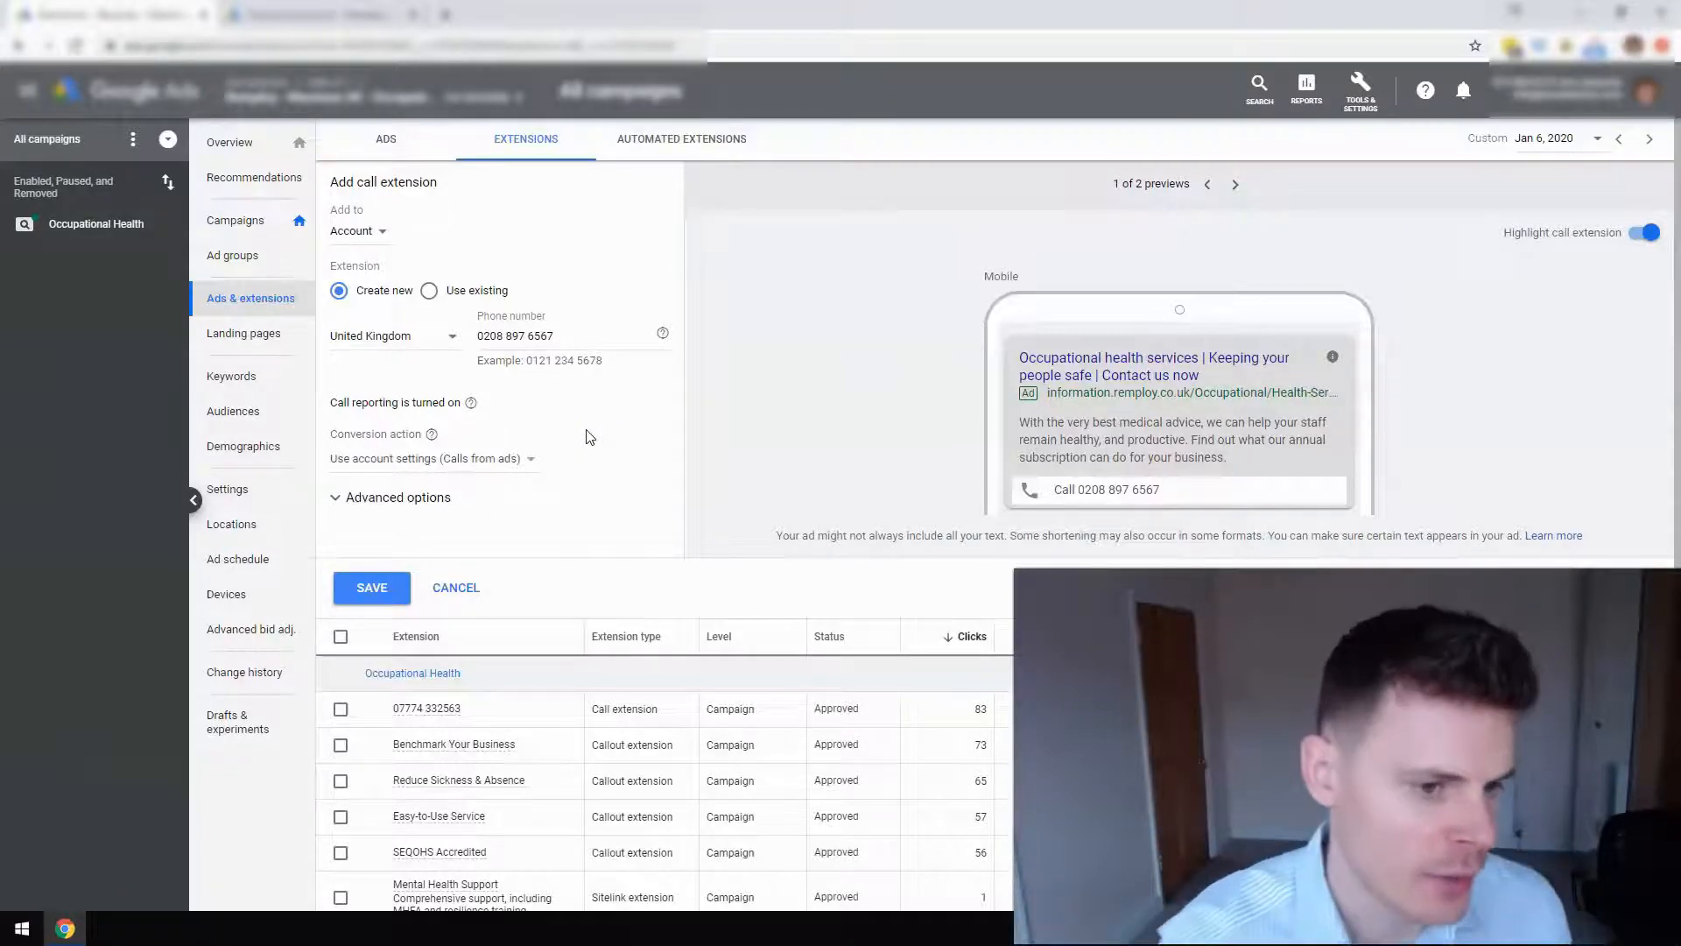
# Expand Advanced options and leave the Mobile device preference unticked.
pyautogui.click(338, 507)
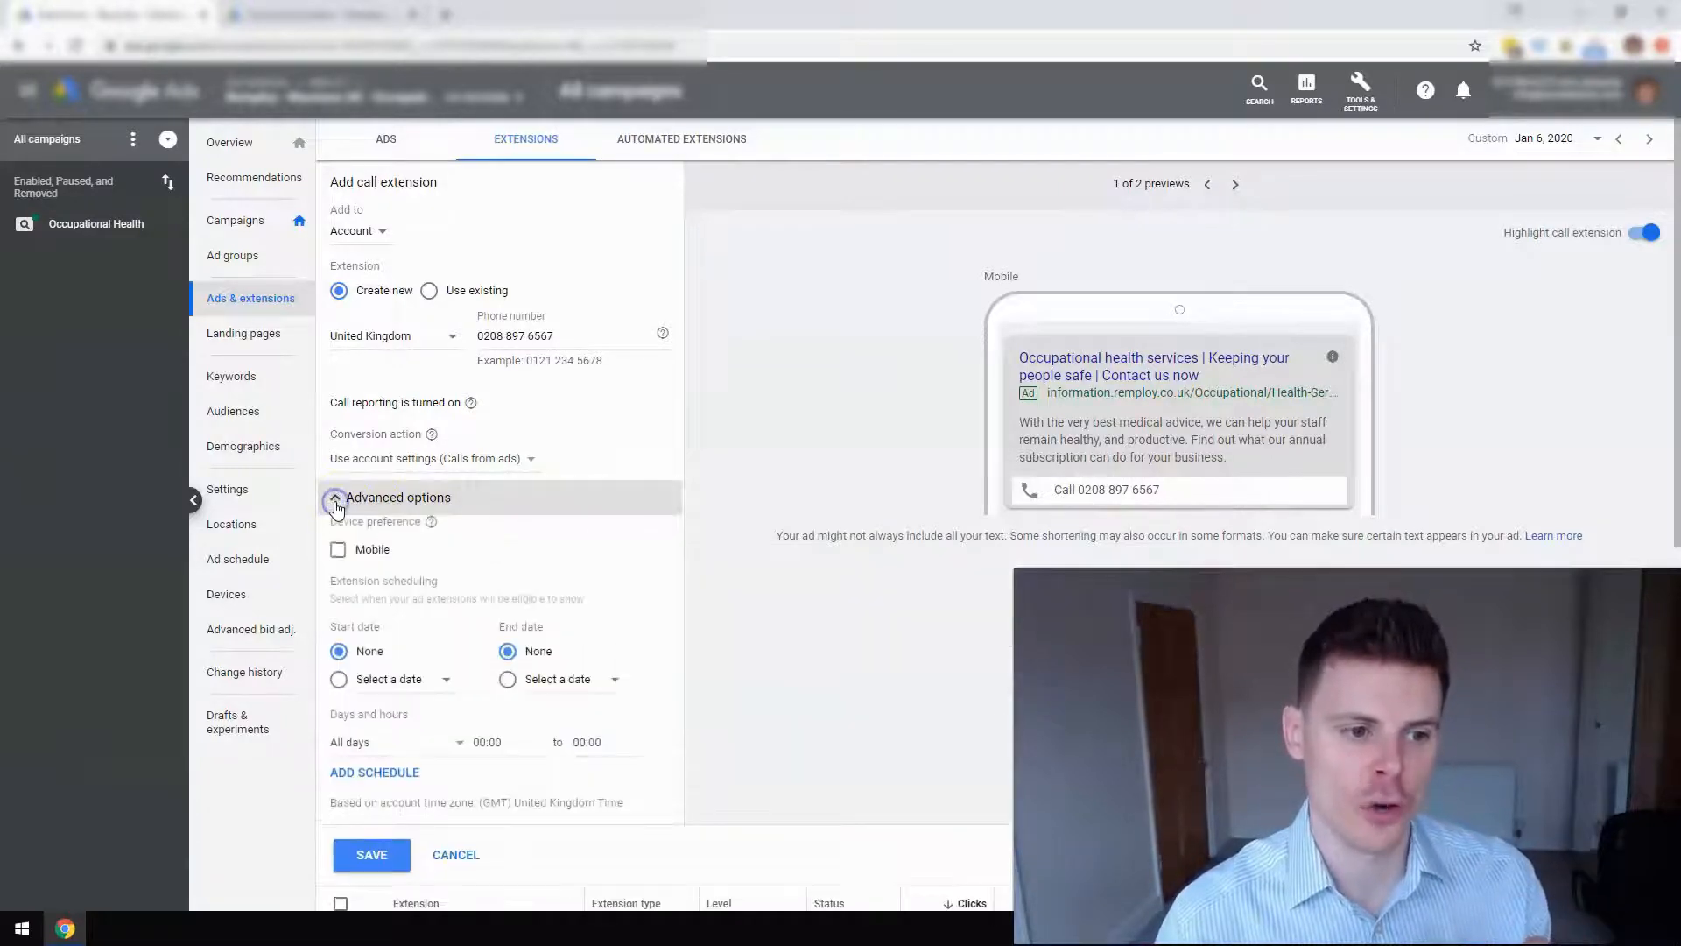
pyautogui.click(406, 526)
pyautogui.scroll(-1, 409, 532)
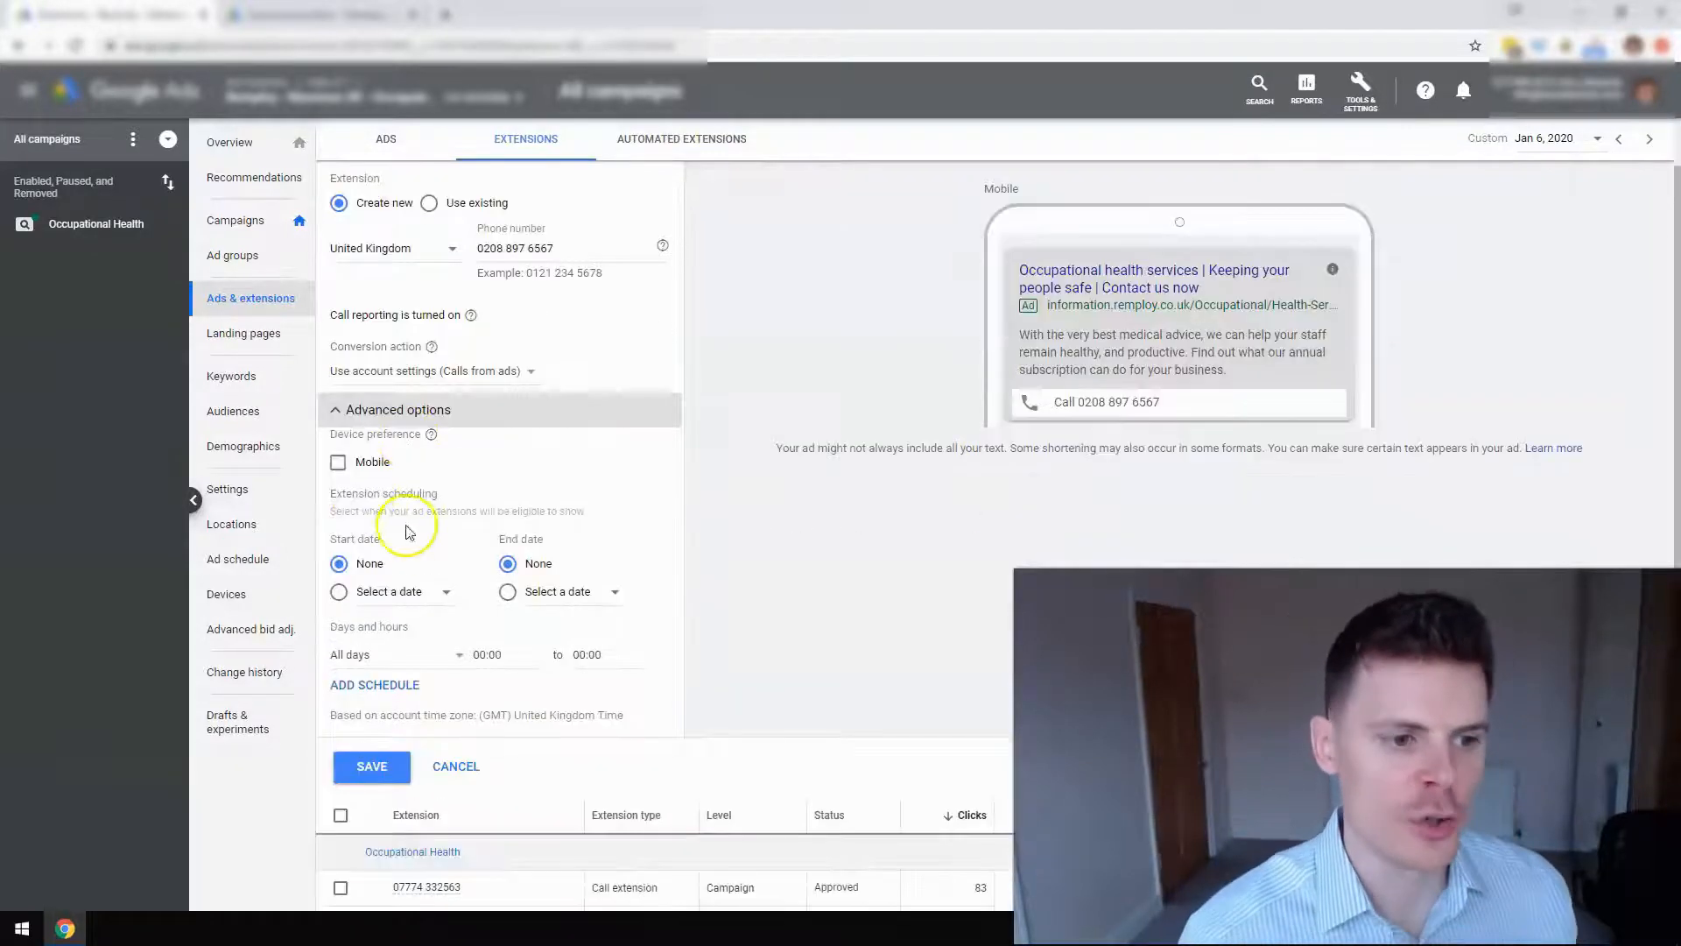
pyautogui.click(340, 464)
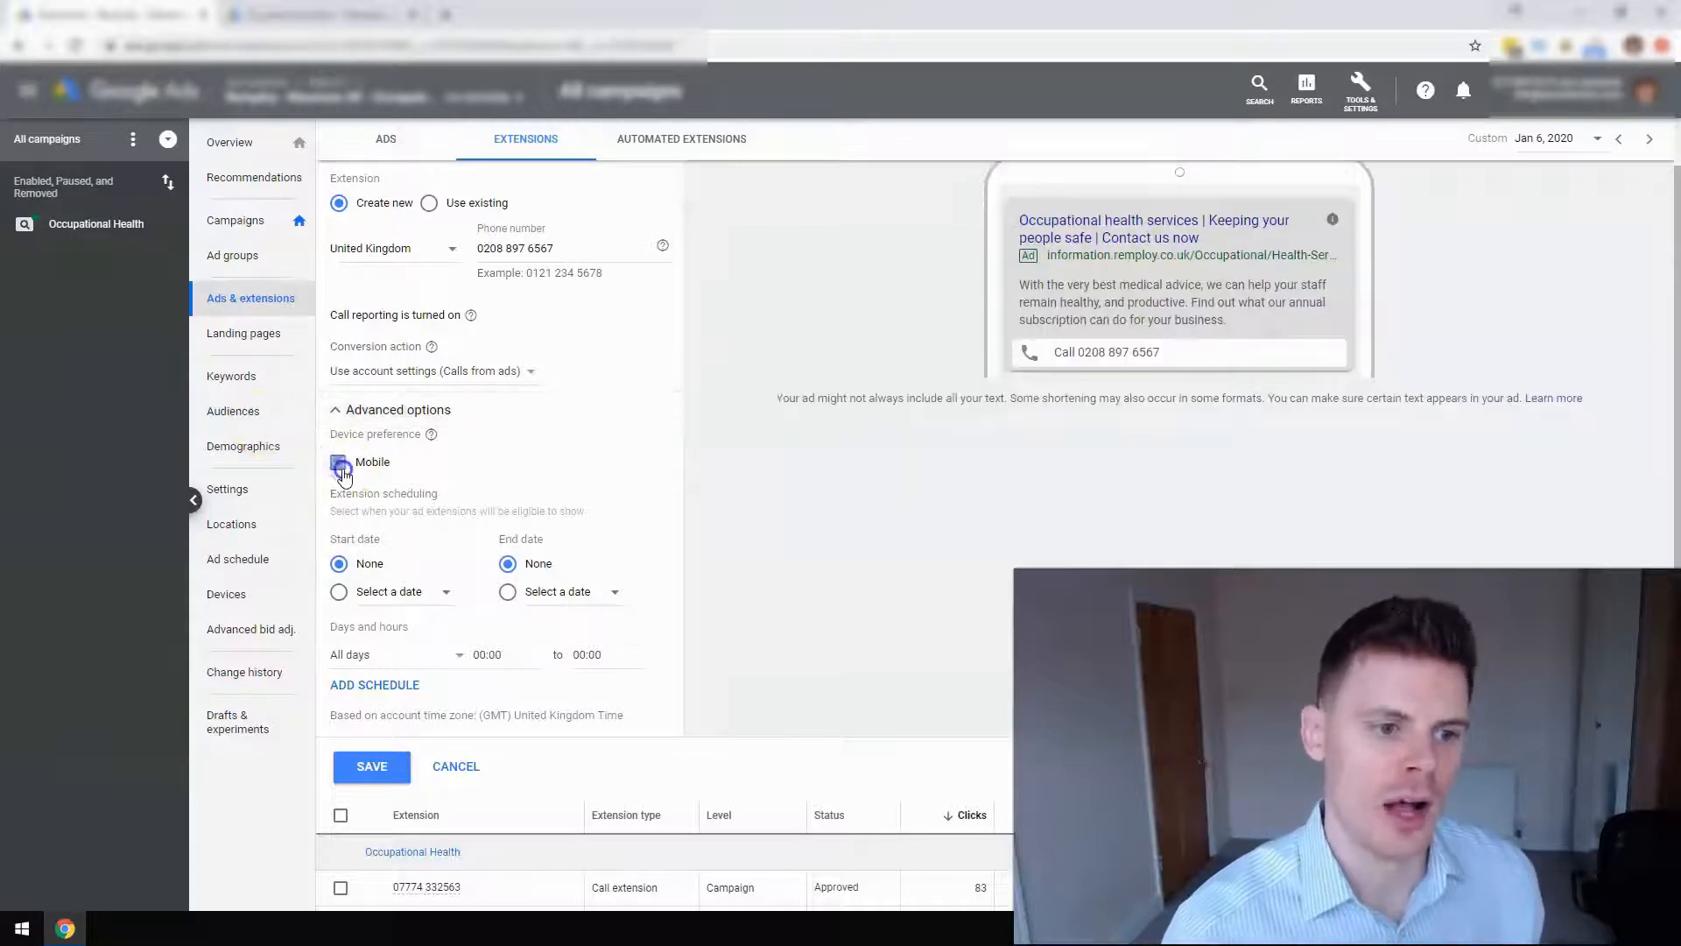
pyautogui.click(340, 465)
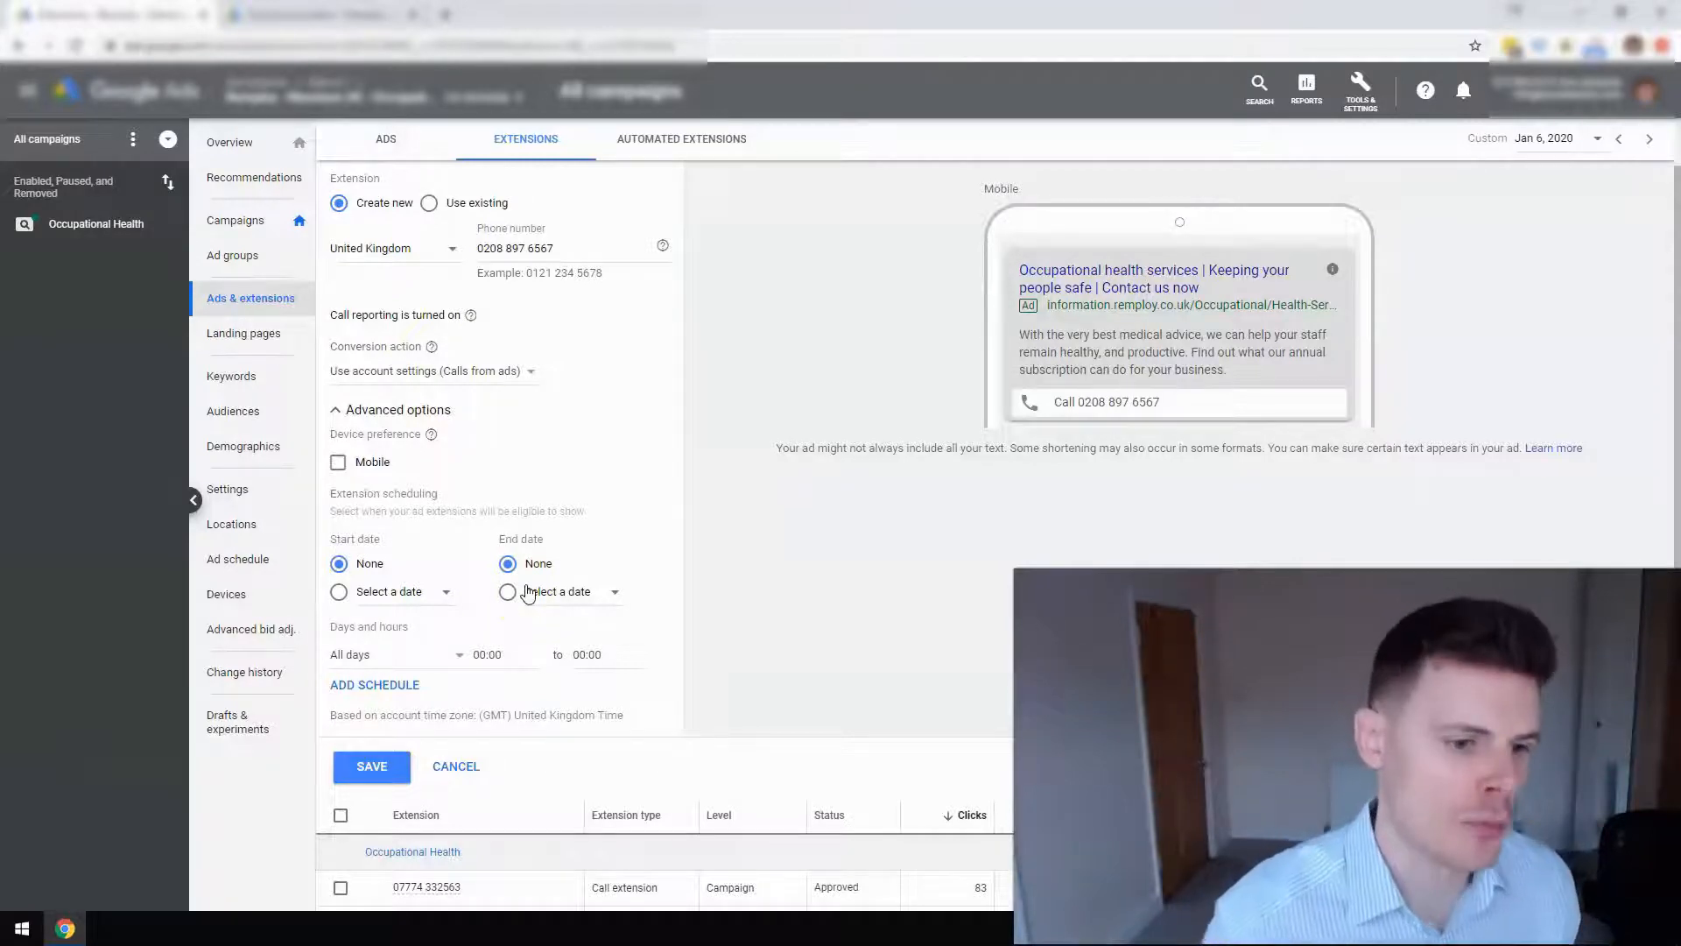
pyautogui.scroll(-1, 516, 591)
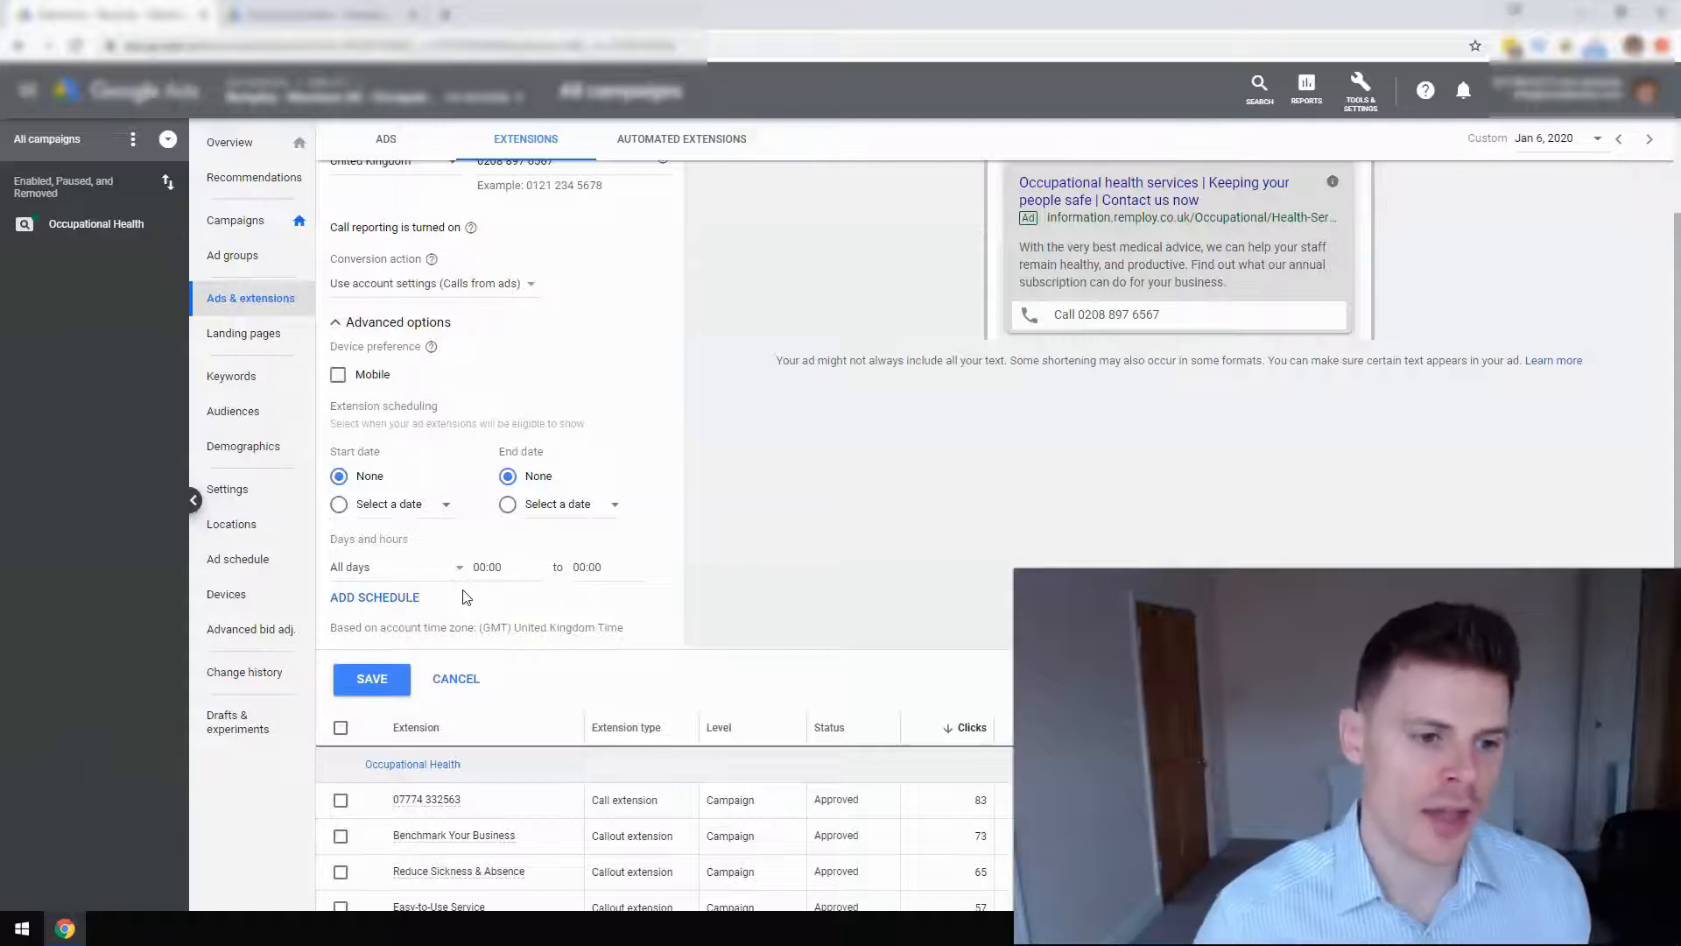
# Set the extension schedule to Mondays – Fridays starting at 09:00.
pyautogui.click(445, 570)
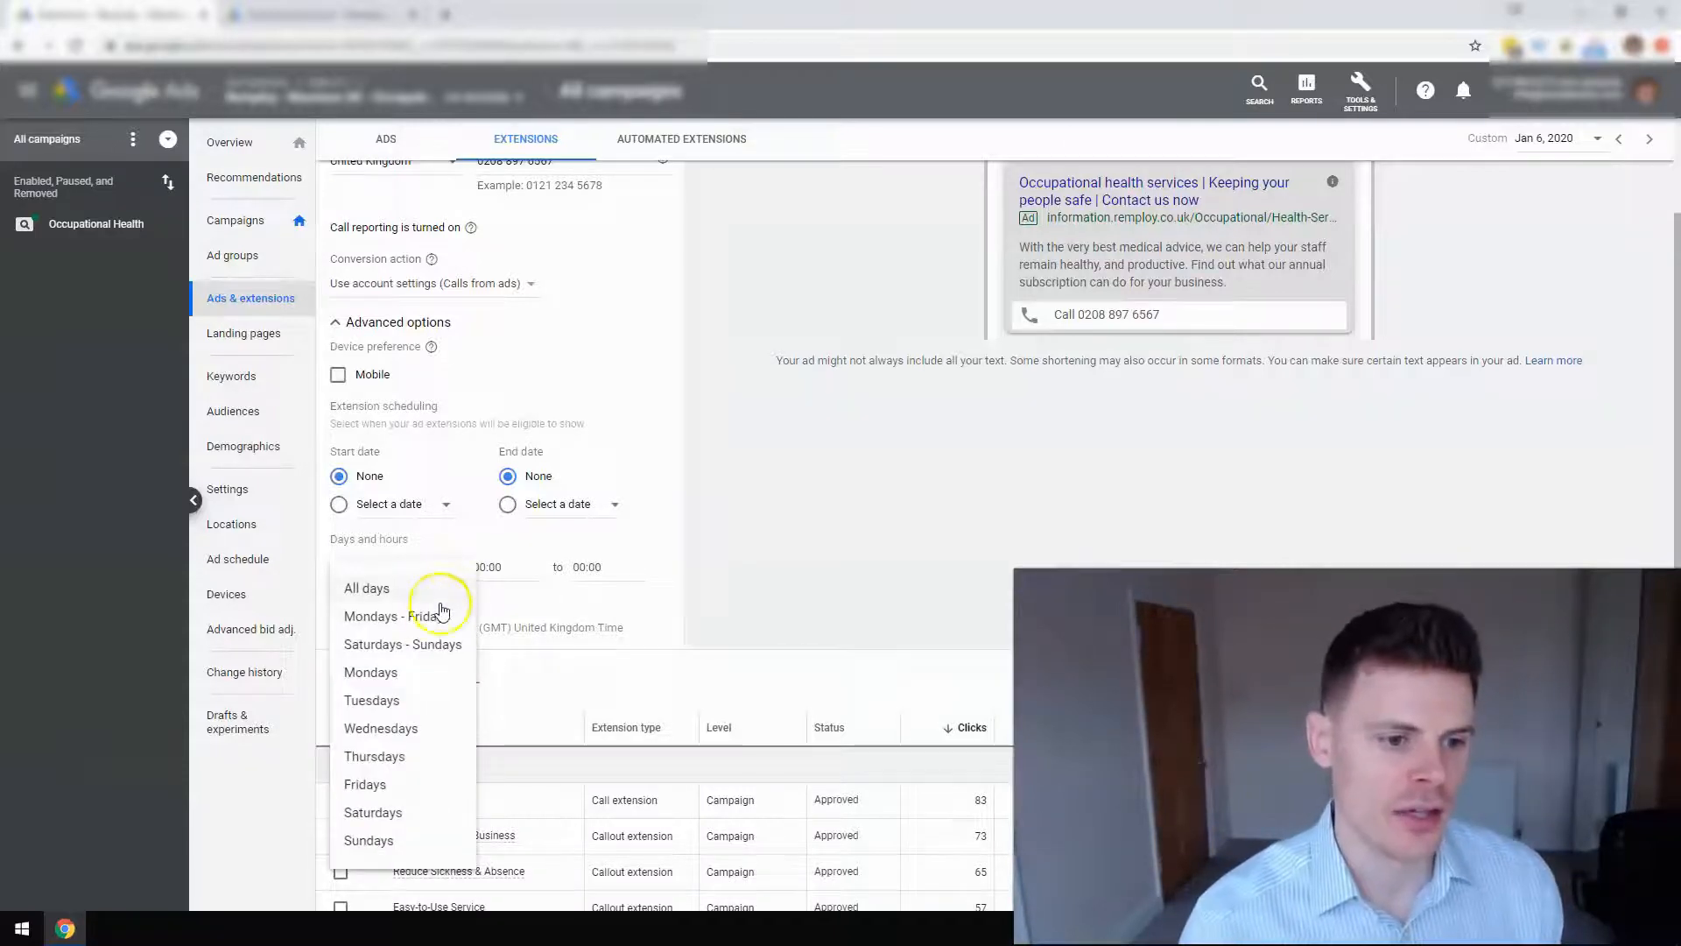
pyautogui.click(429, 616)
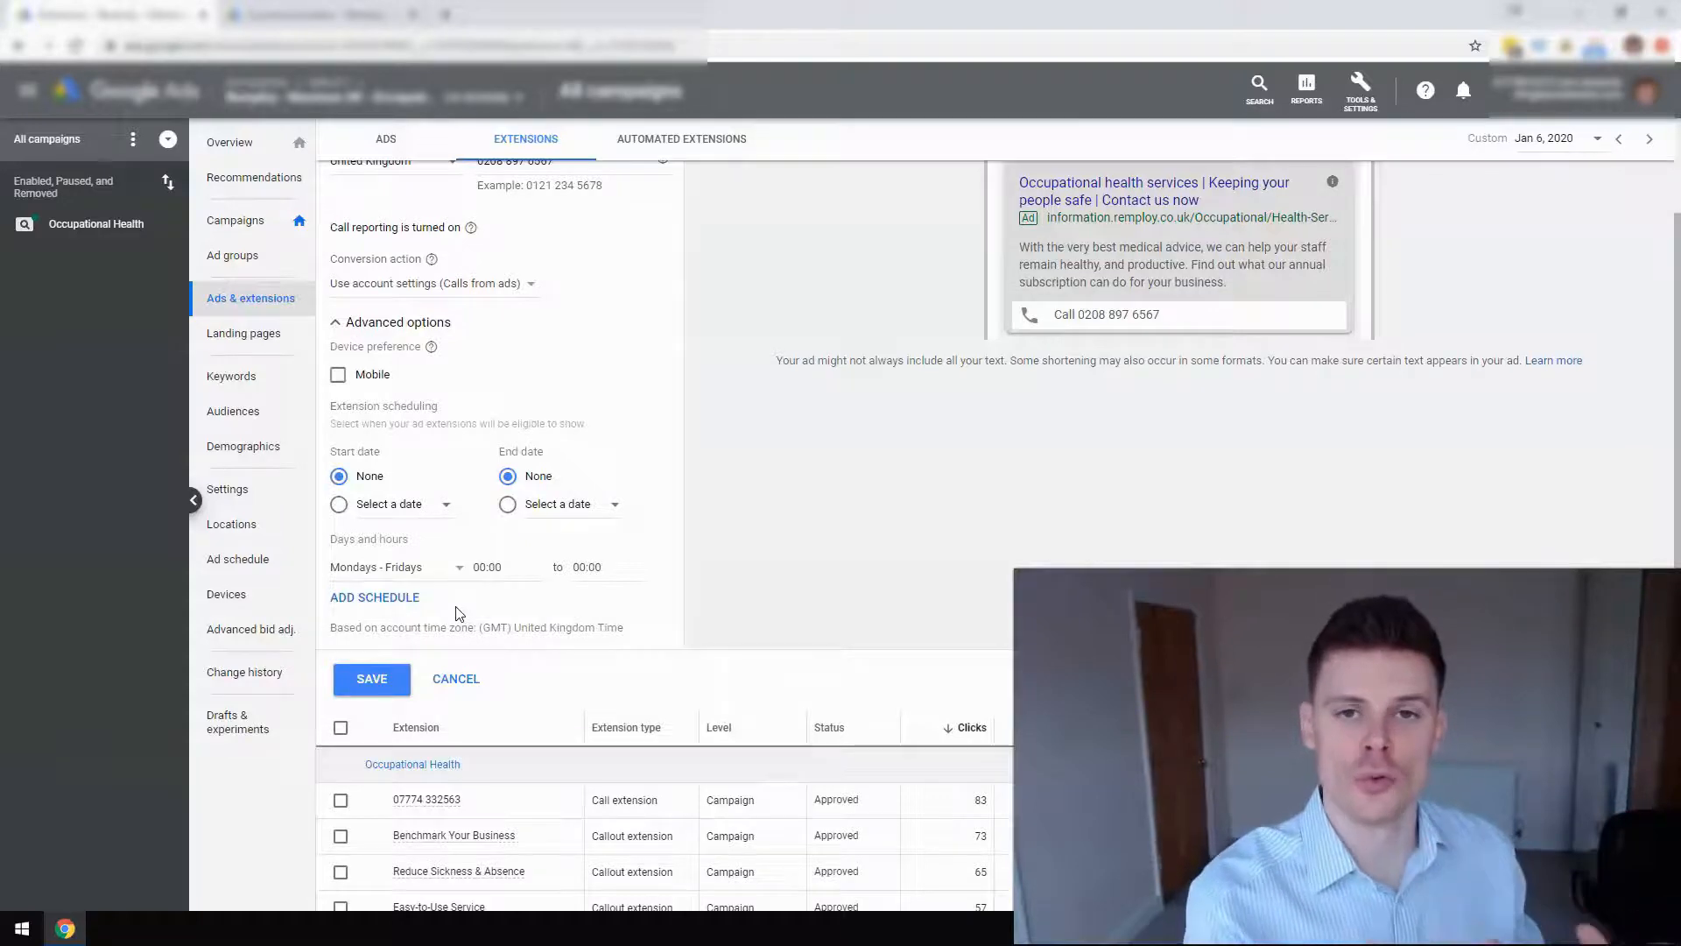
pyautogui.click(491, 566)
pyautogui.scroll(-9, 511, 491)
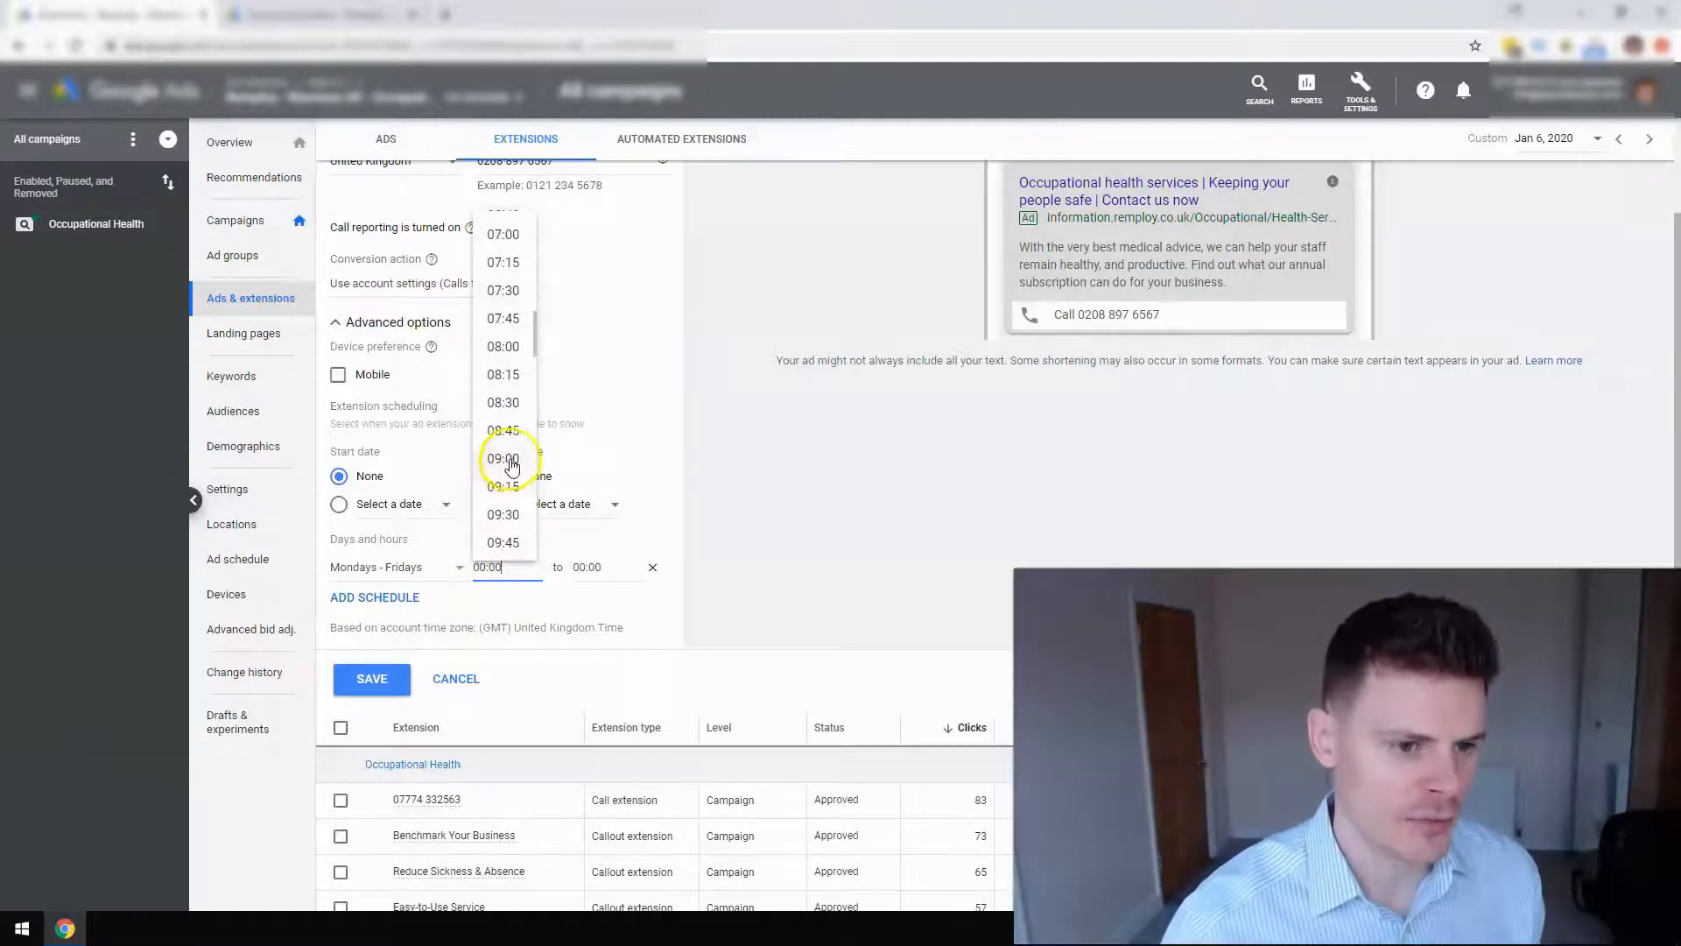
pyautogui.click(512, 464)
# Set the schedule's end time to 17:00.
pyautogui.click(601, 567)
pyautogui.scroll(-6, 601, 473)
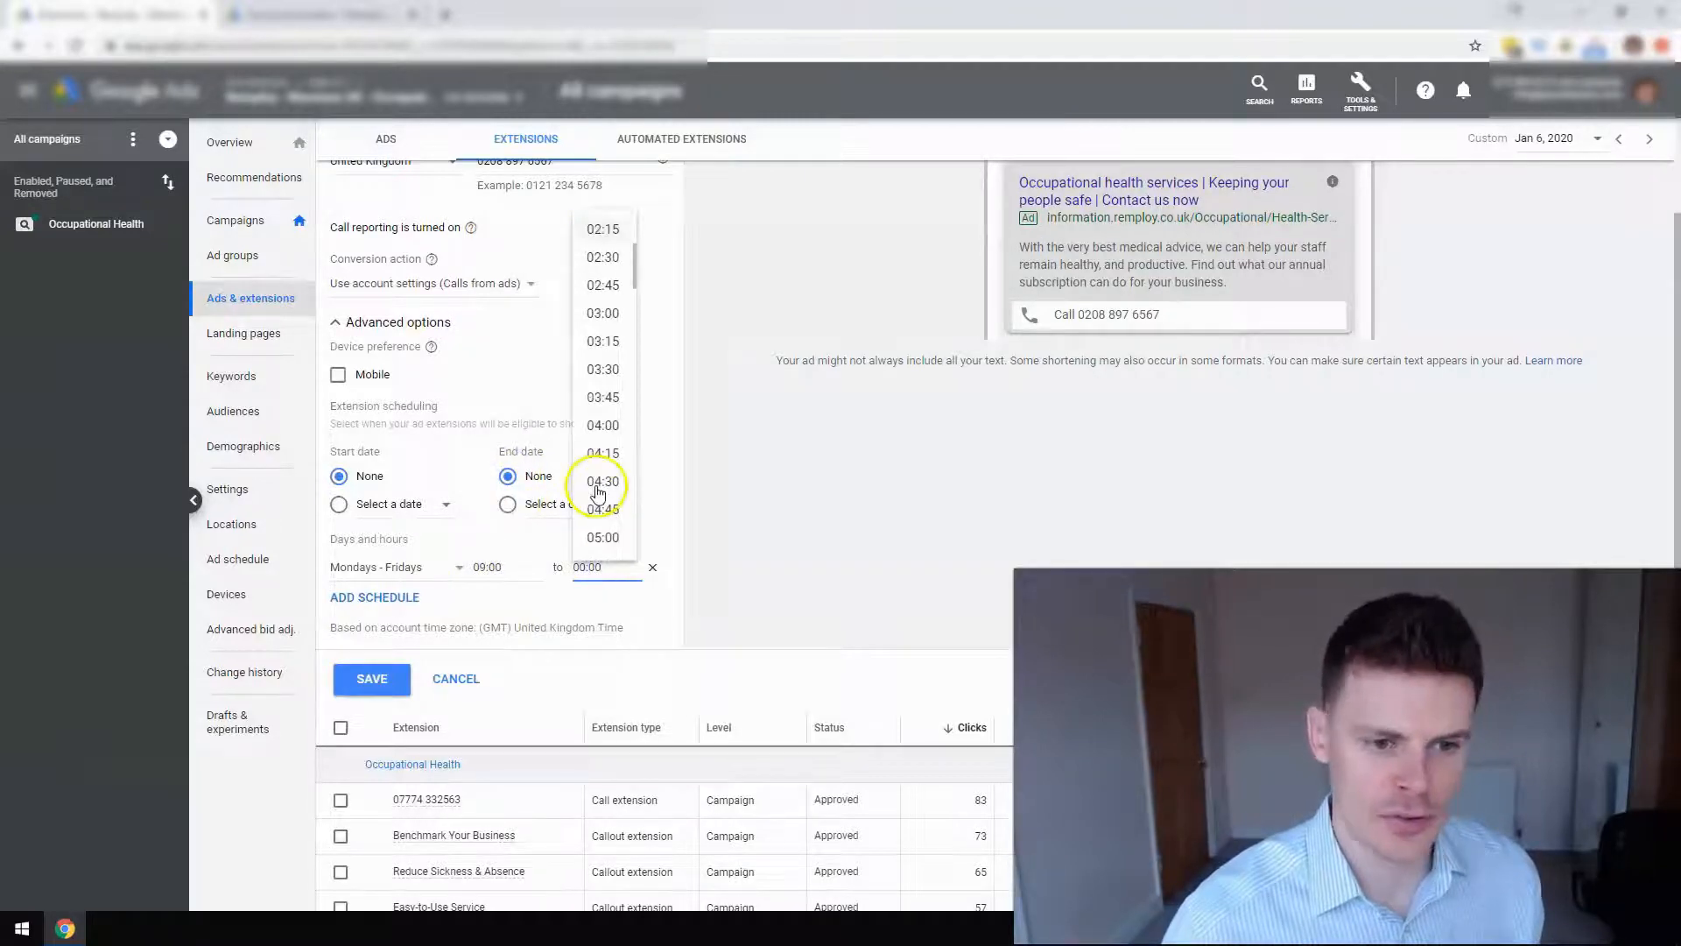
pyautogui.scroll(-8, 605, 350)
pyautogui.scroll(-4, 610, 378)
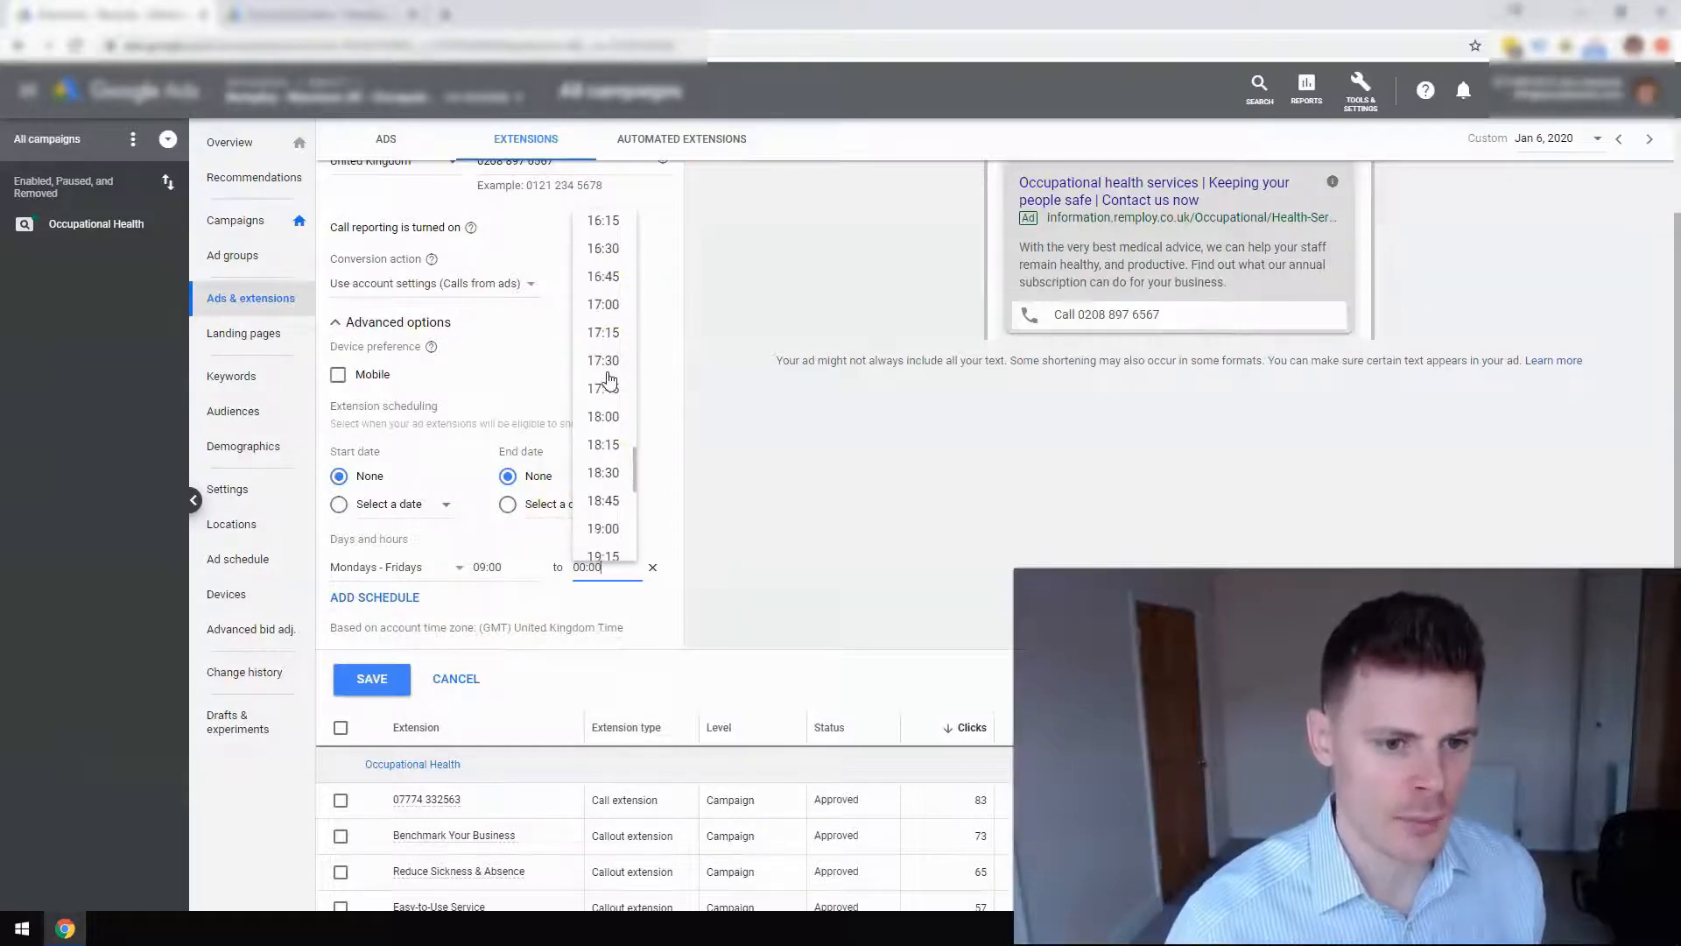
pyautogui.click(606, 305)
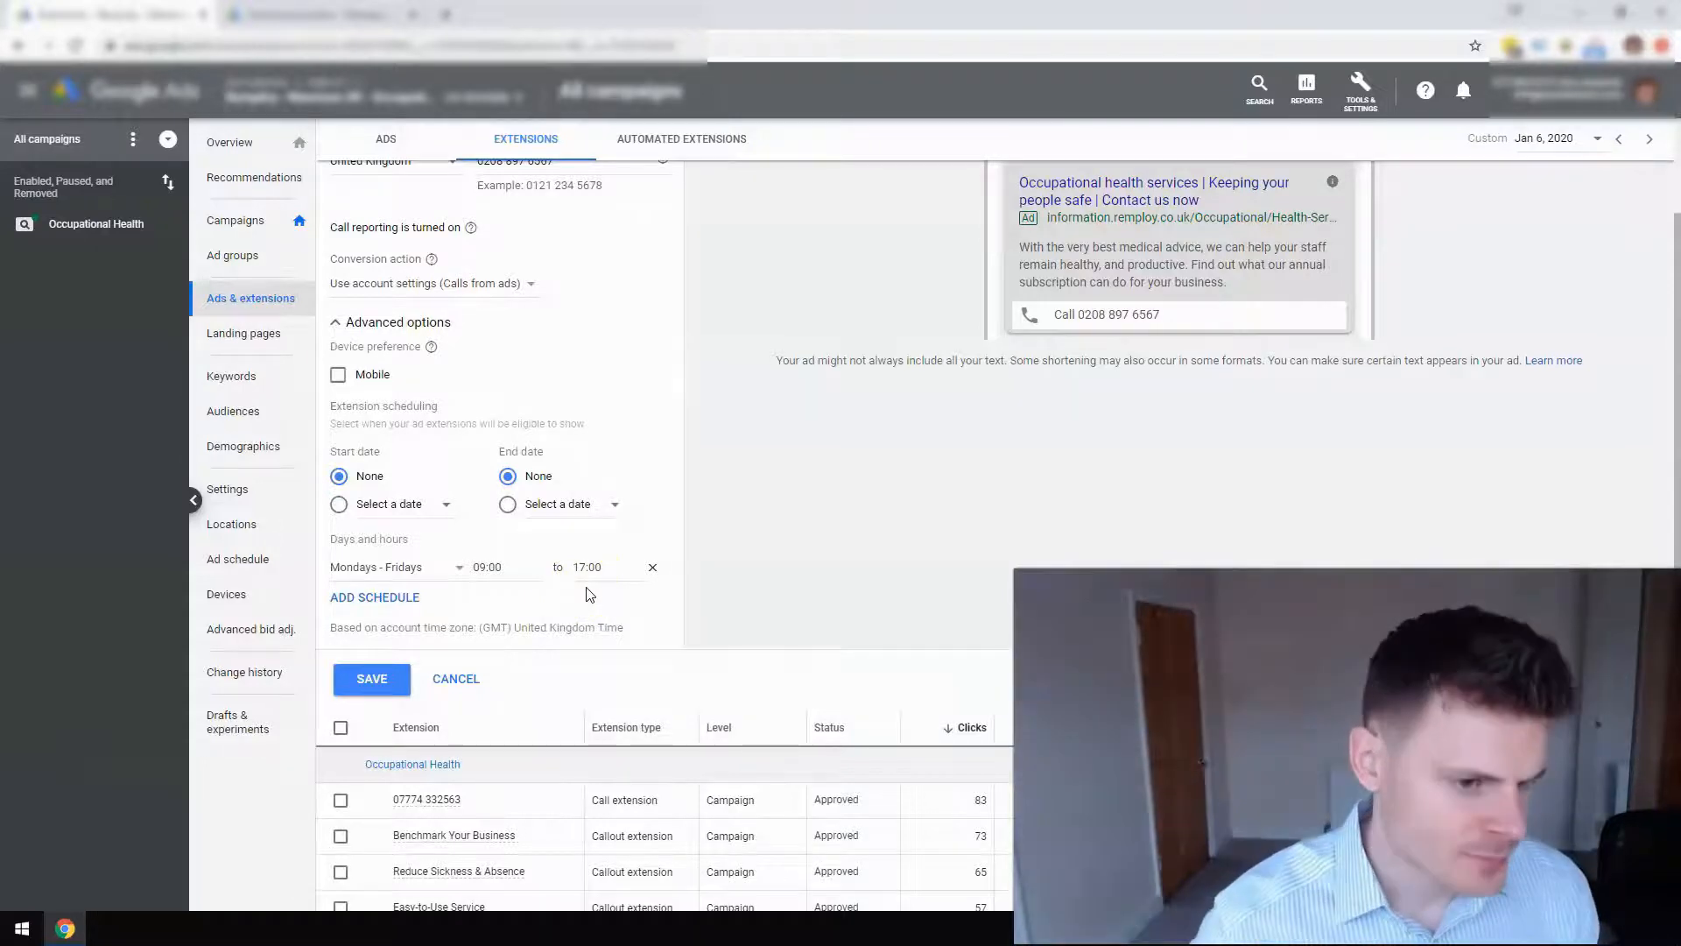
pyautogui.scroll(1, 602, 569)
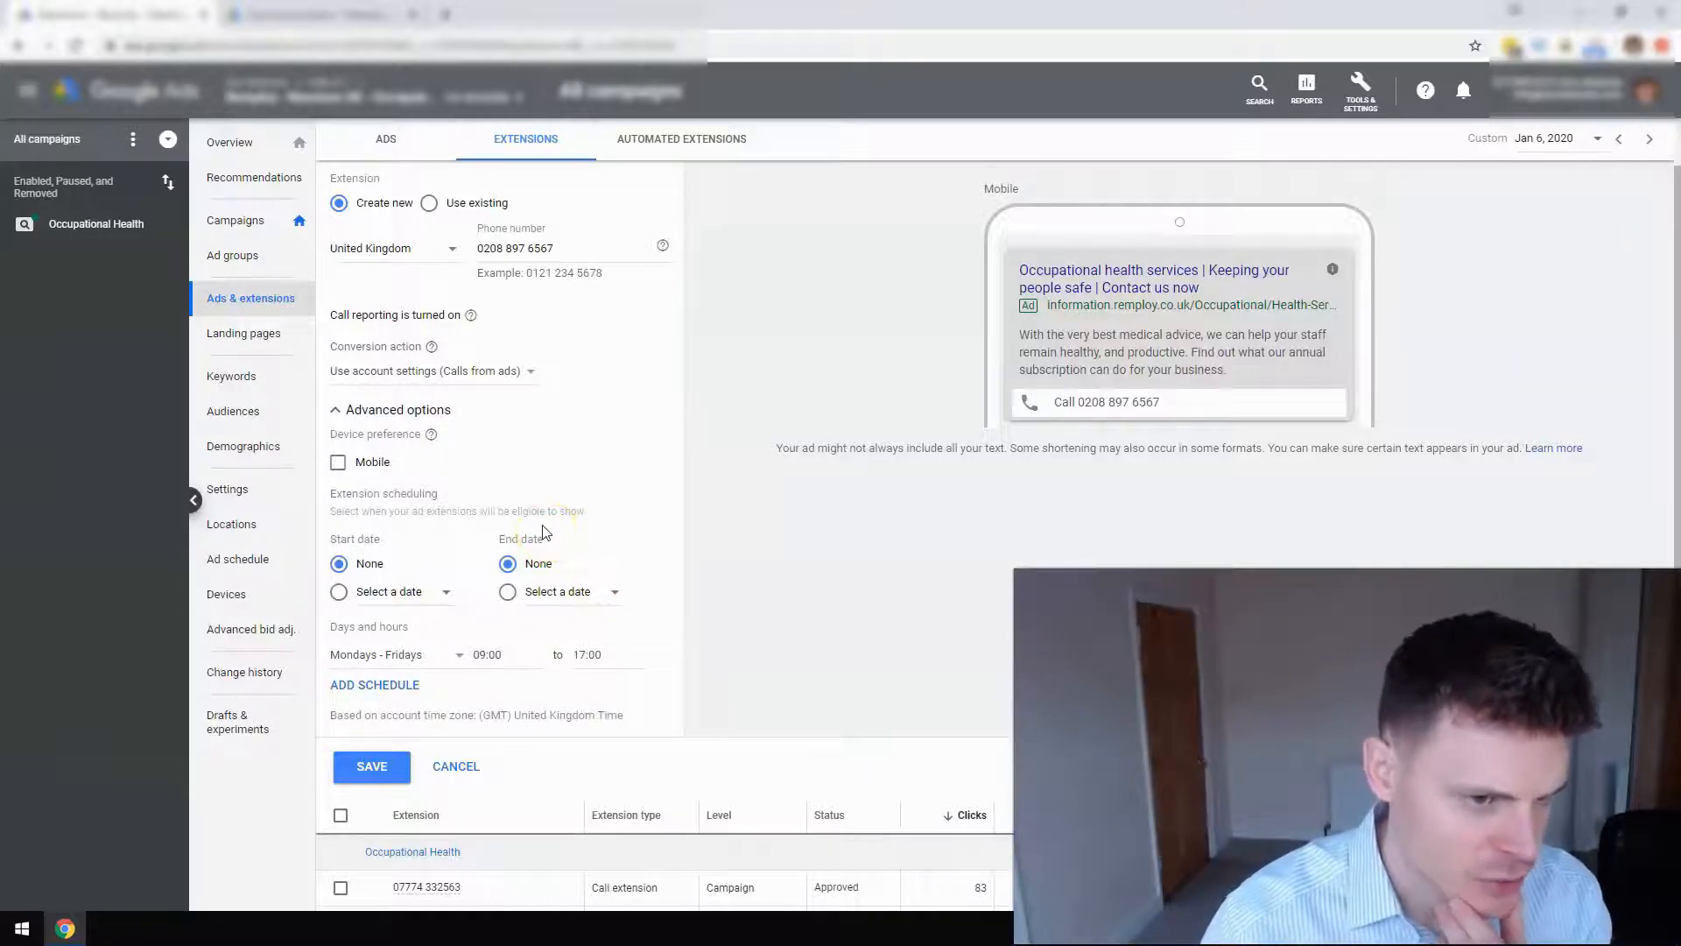
pyautogui.scroll(1, 543, 532)
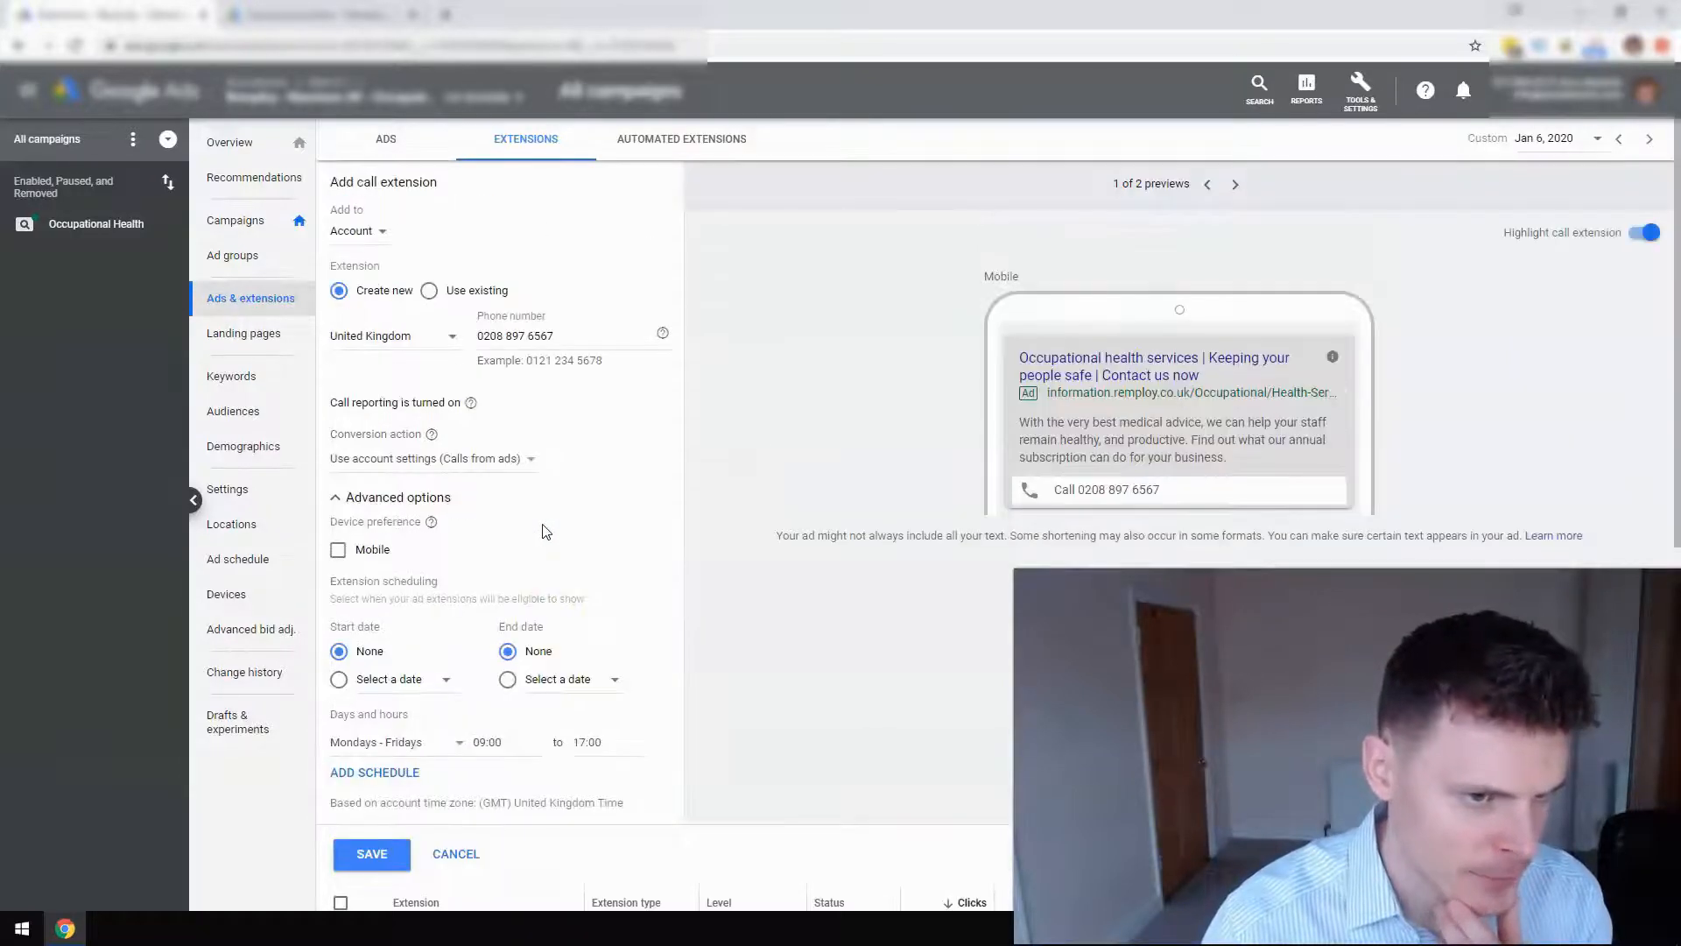
pyautogui.click(471, 404)
pyautogui.click(399, 402)
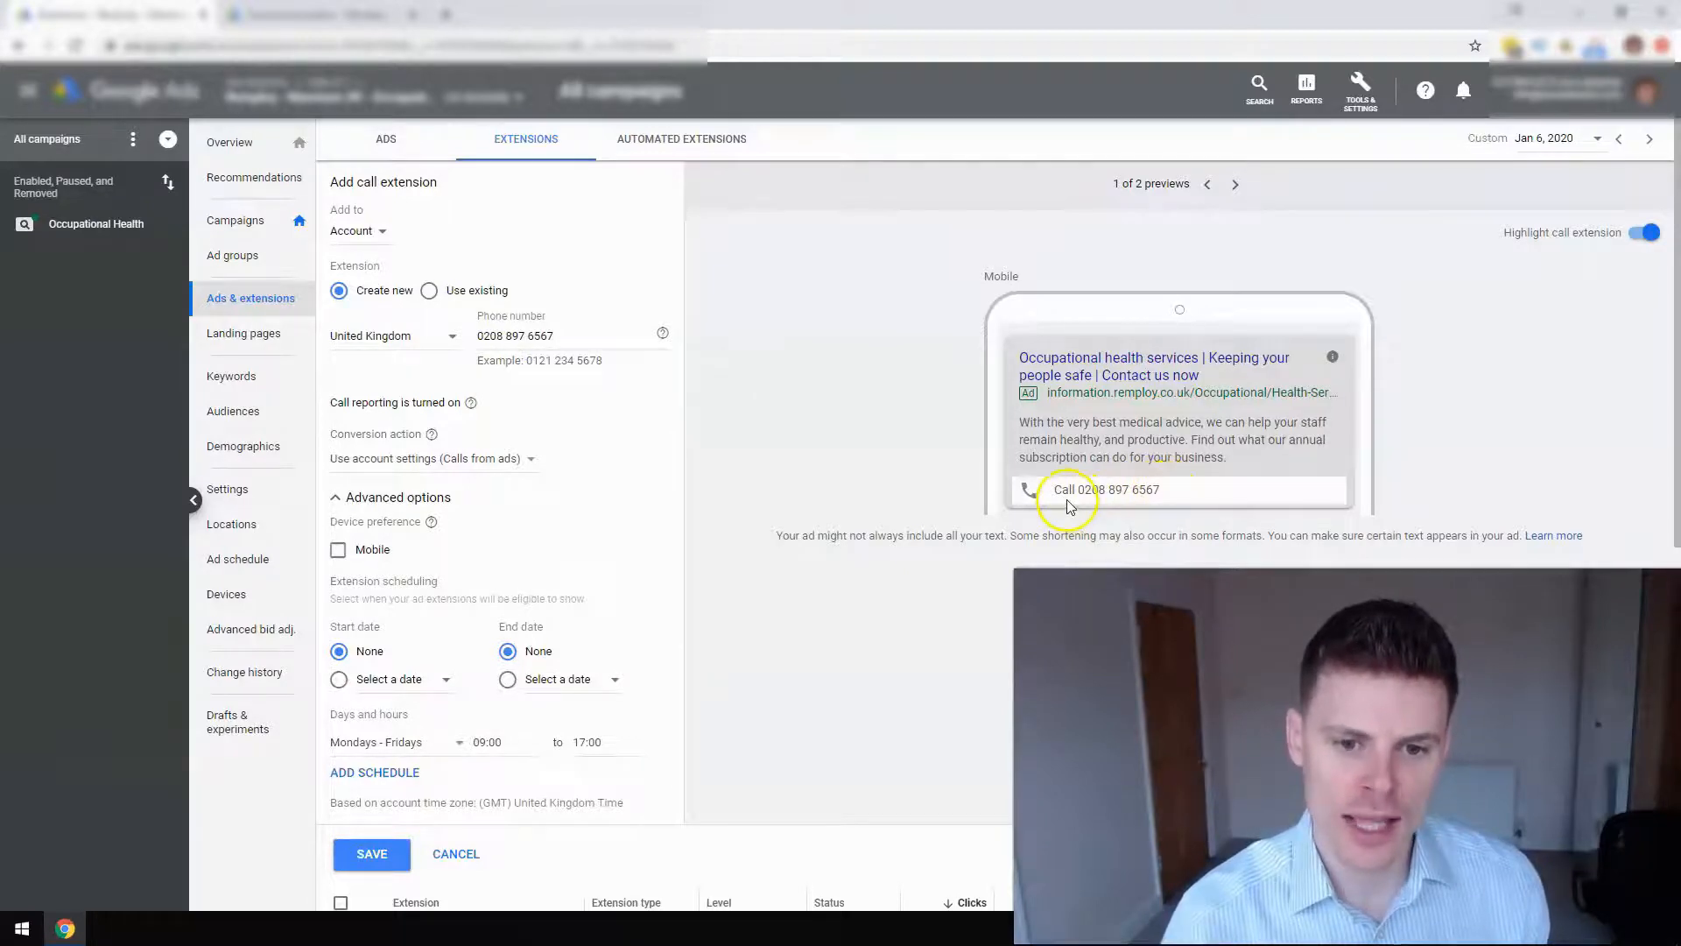
pyautogui.moveTo(1058, 492); pyautogui.dragTo(1160, 488)
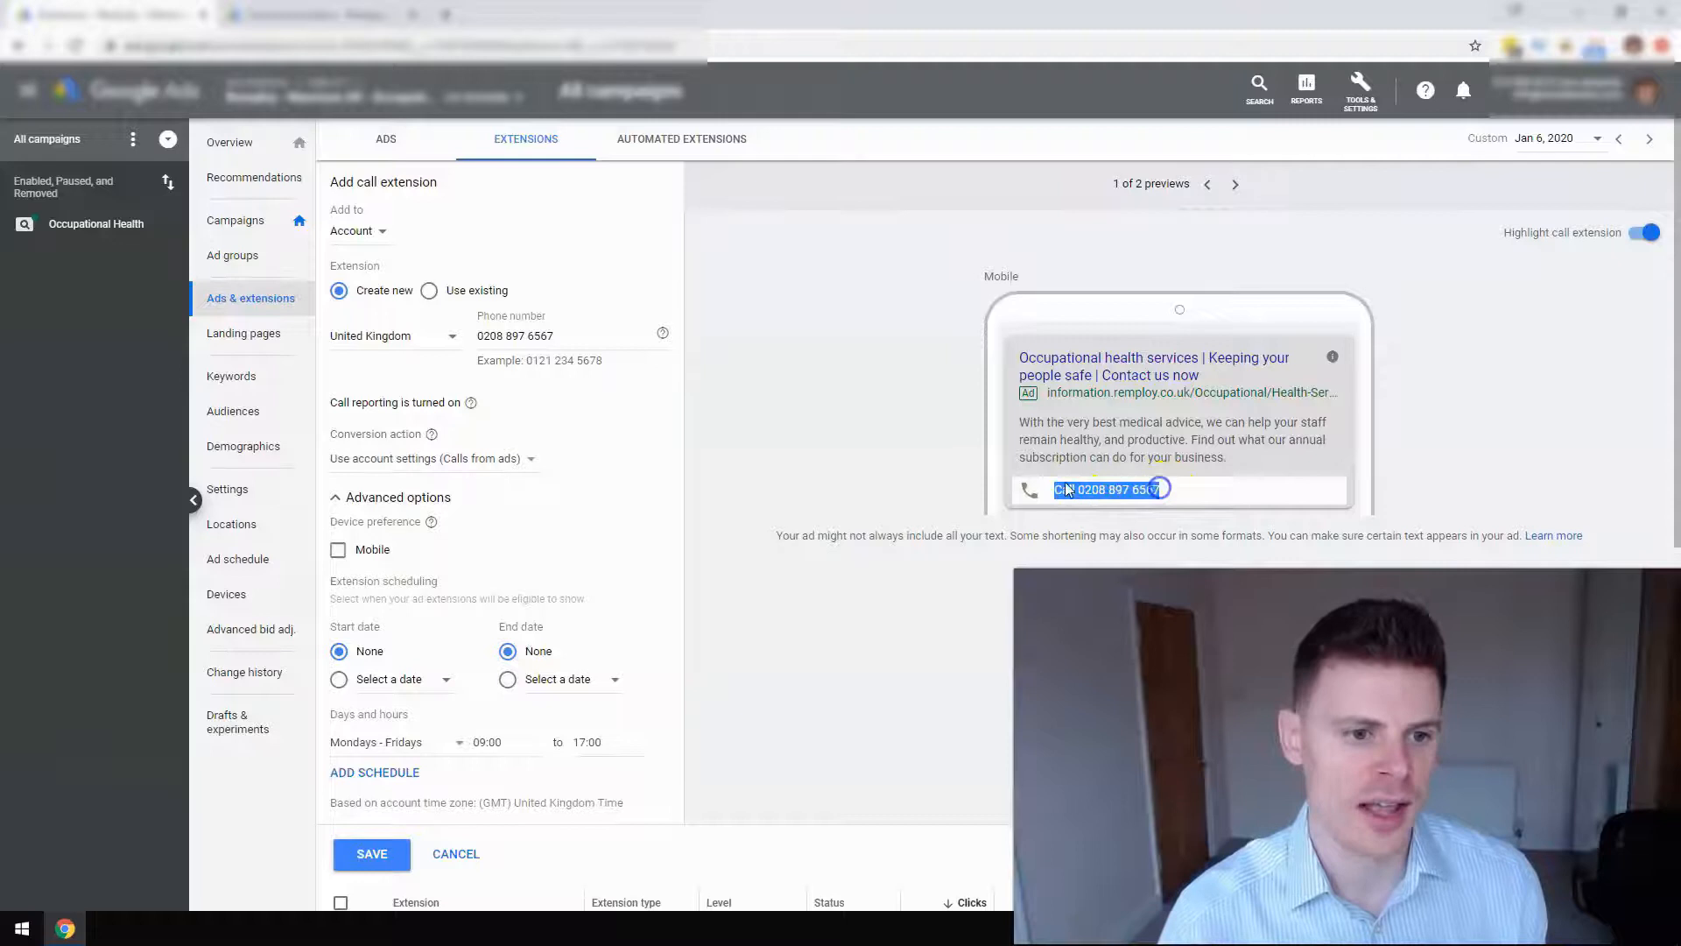
pyautogui.click(578, 340)
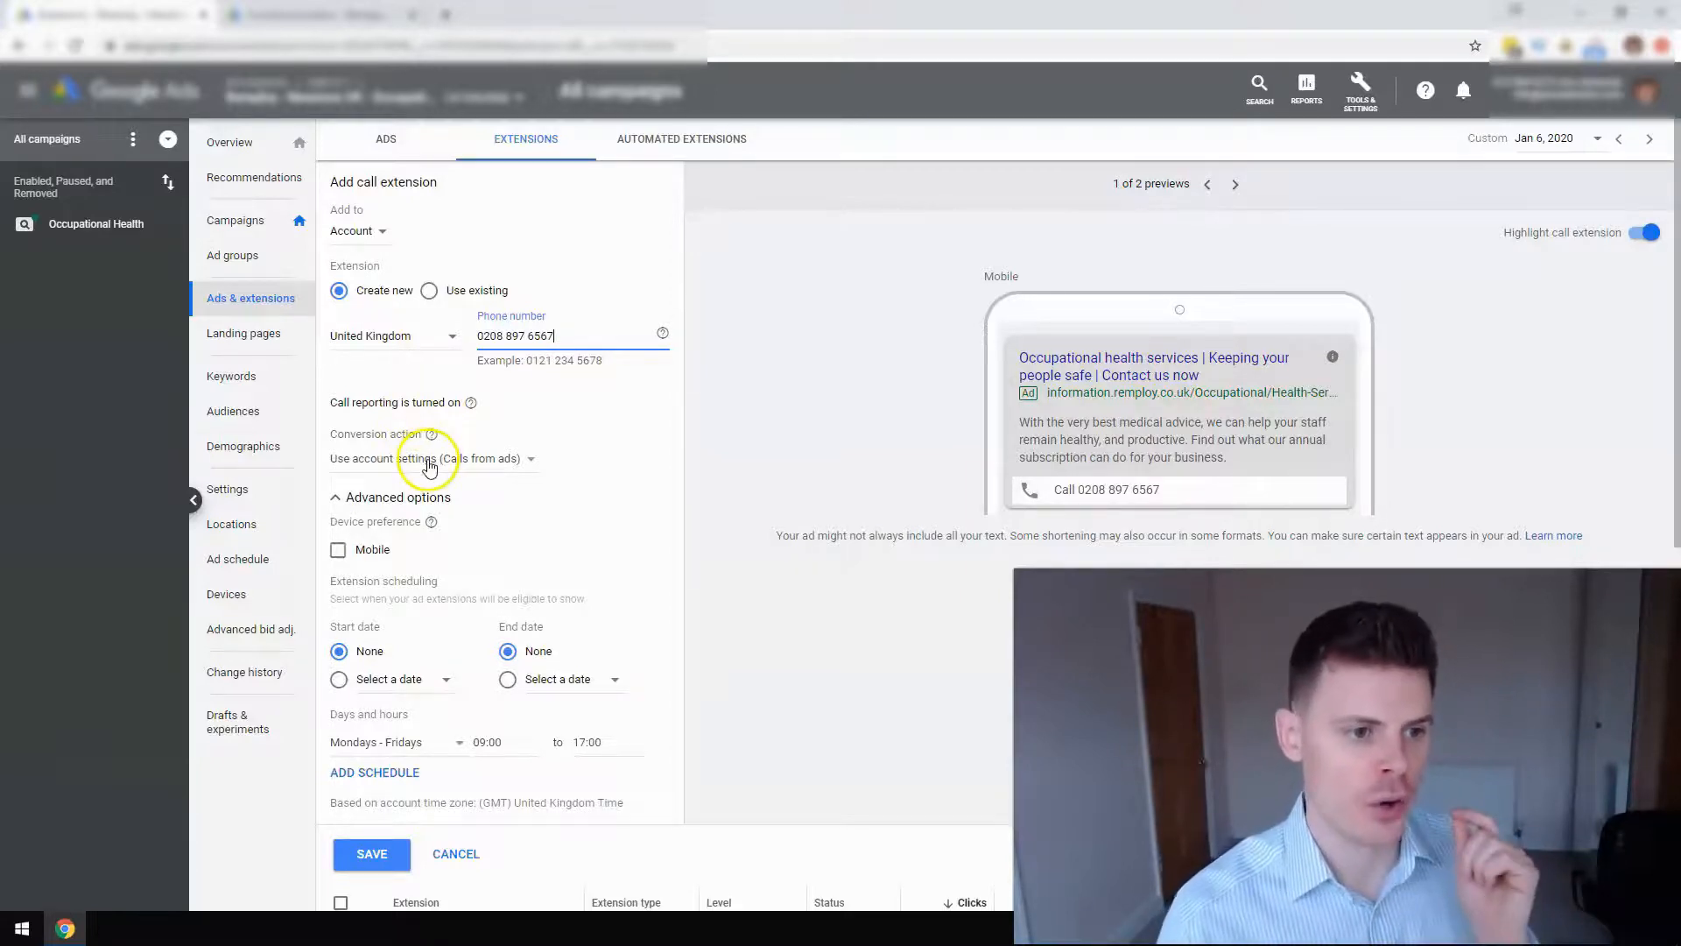
# Cancel the call extension form and check that account-level Call reporting is On.
pyautogui.click(456, 855)
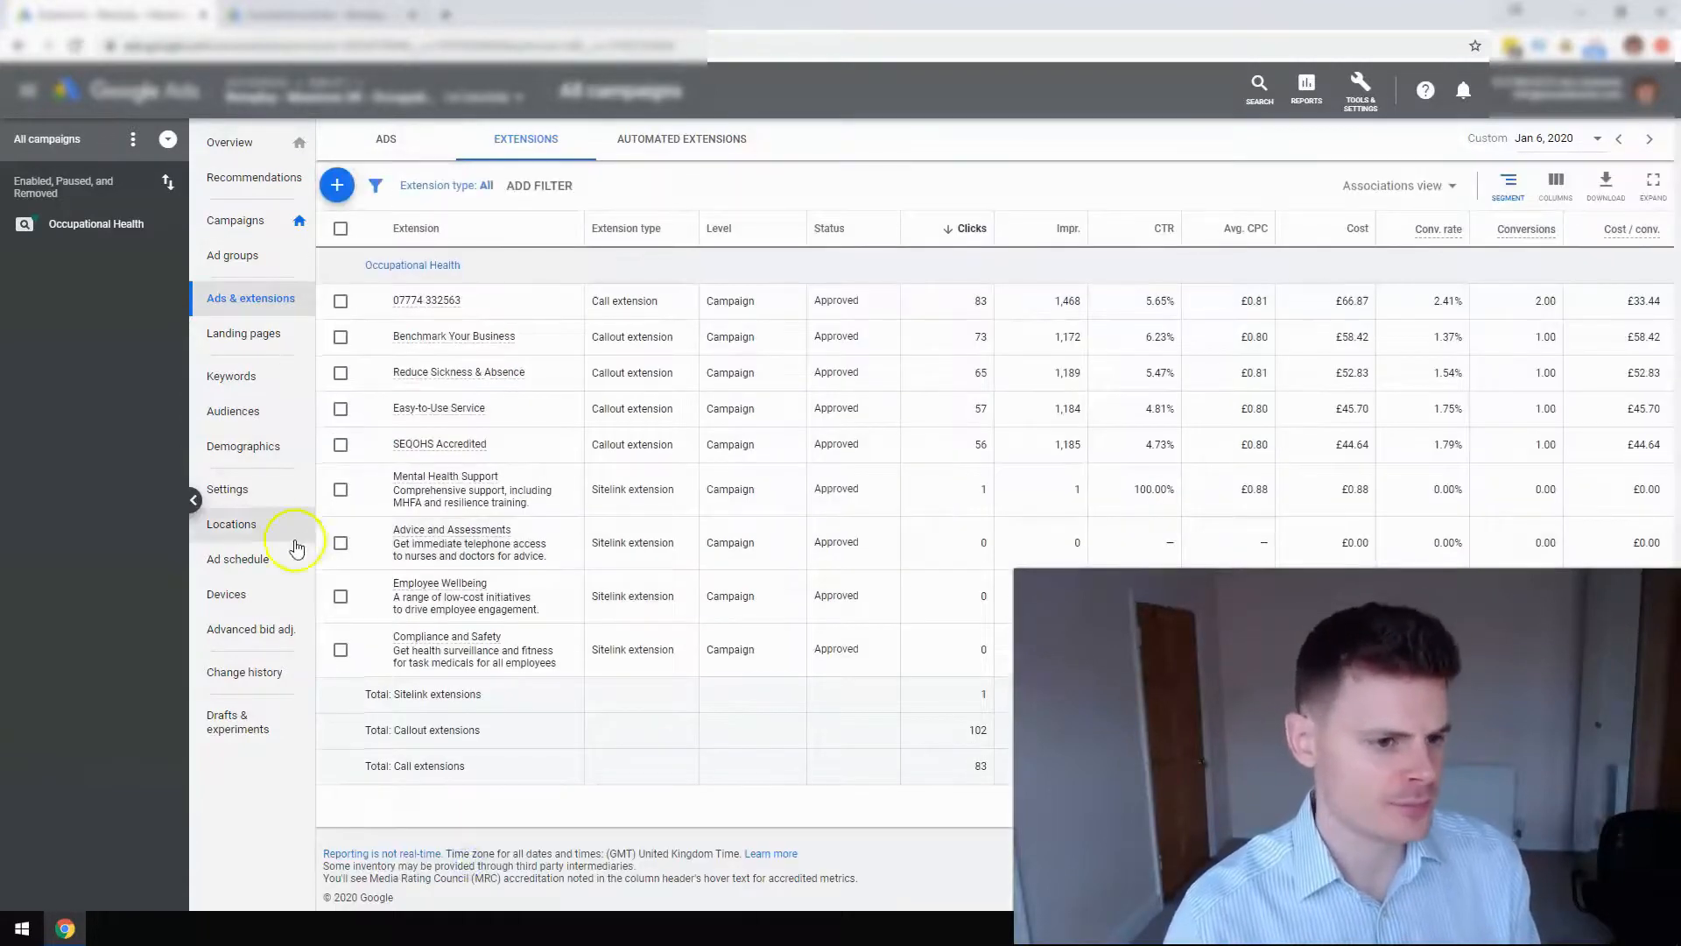
pyautogui.click(252, 501)
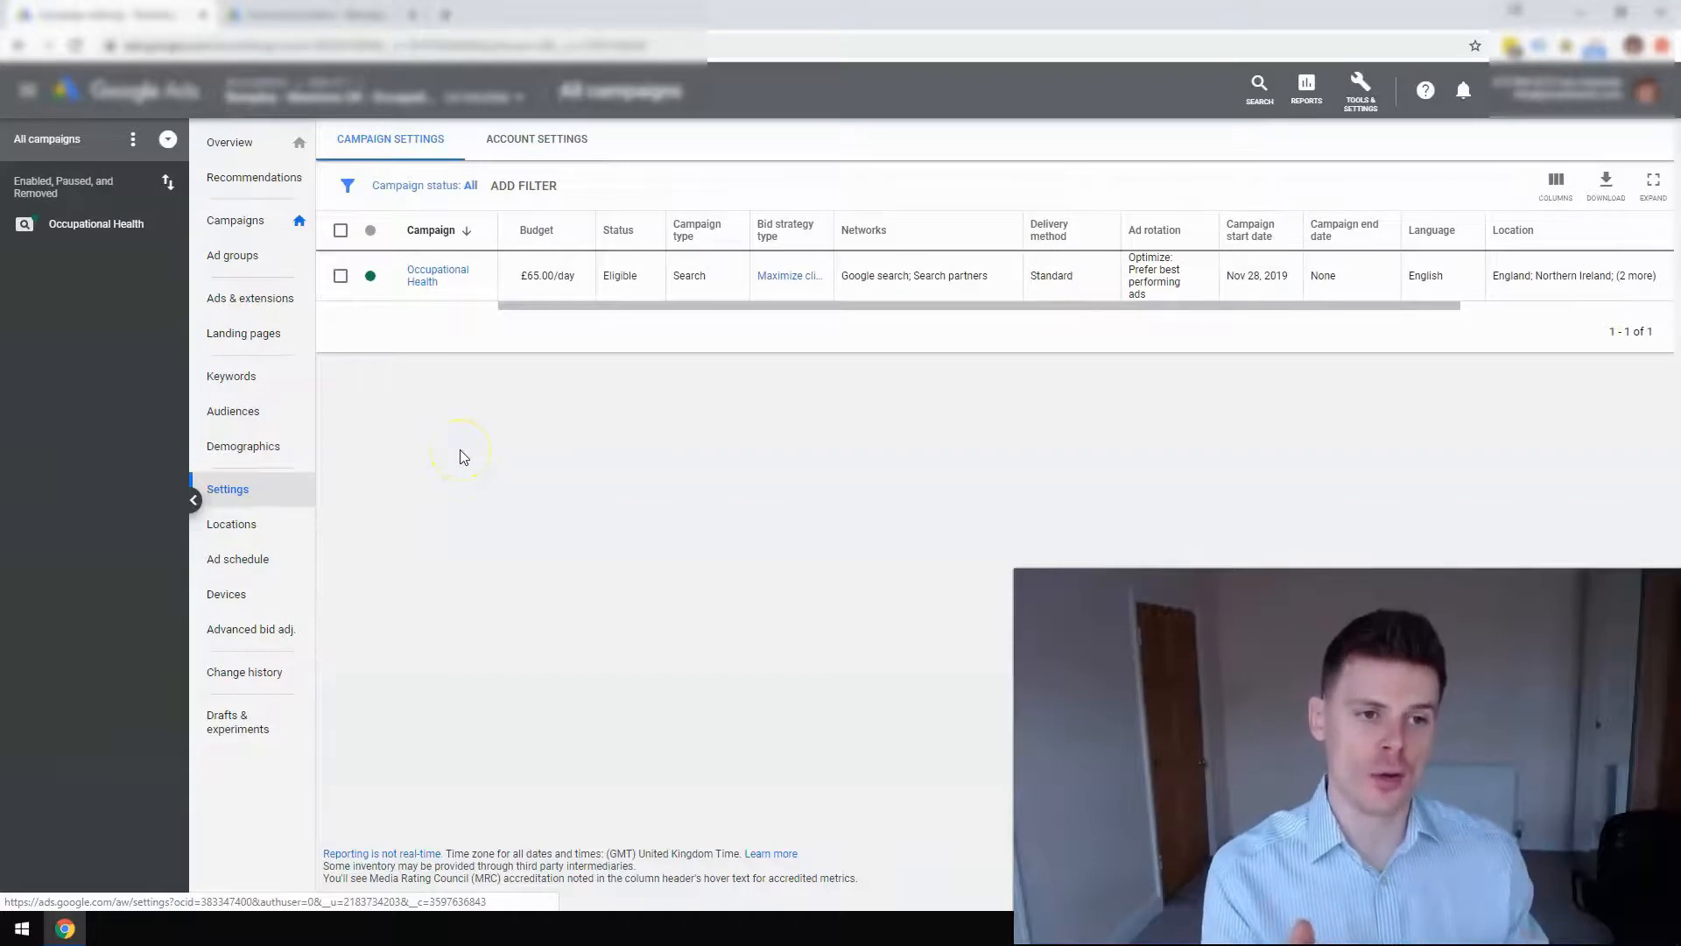
pyautogui.click(517, 147)
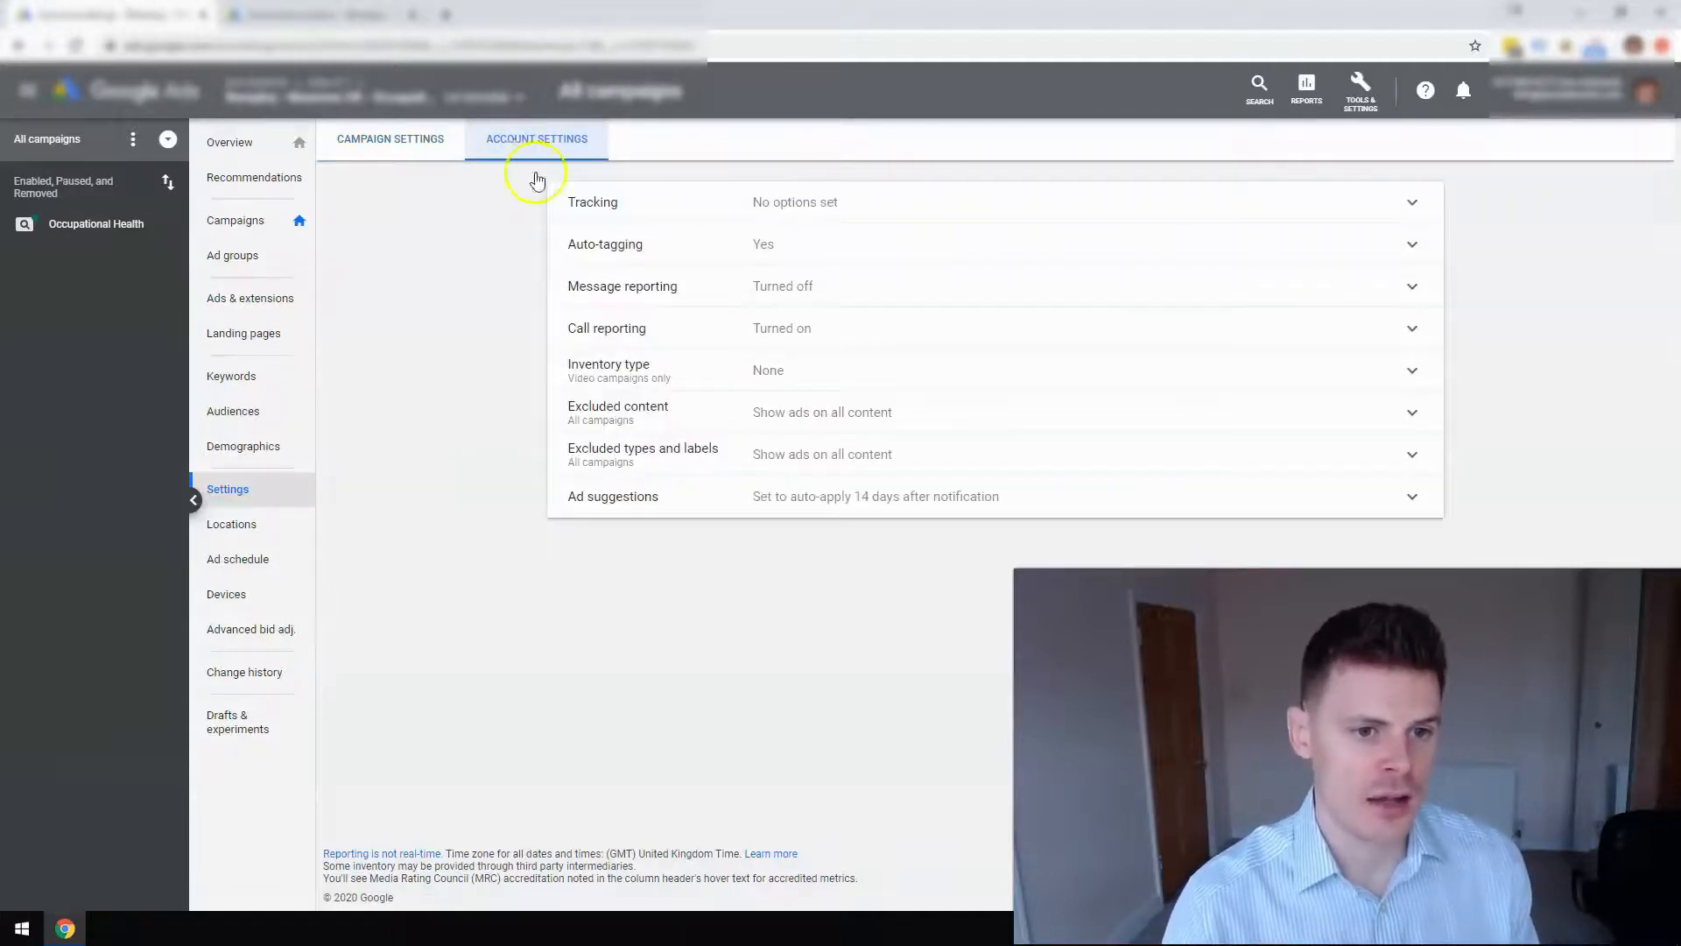
pyautogui.click(817, 333)
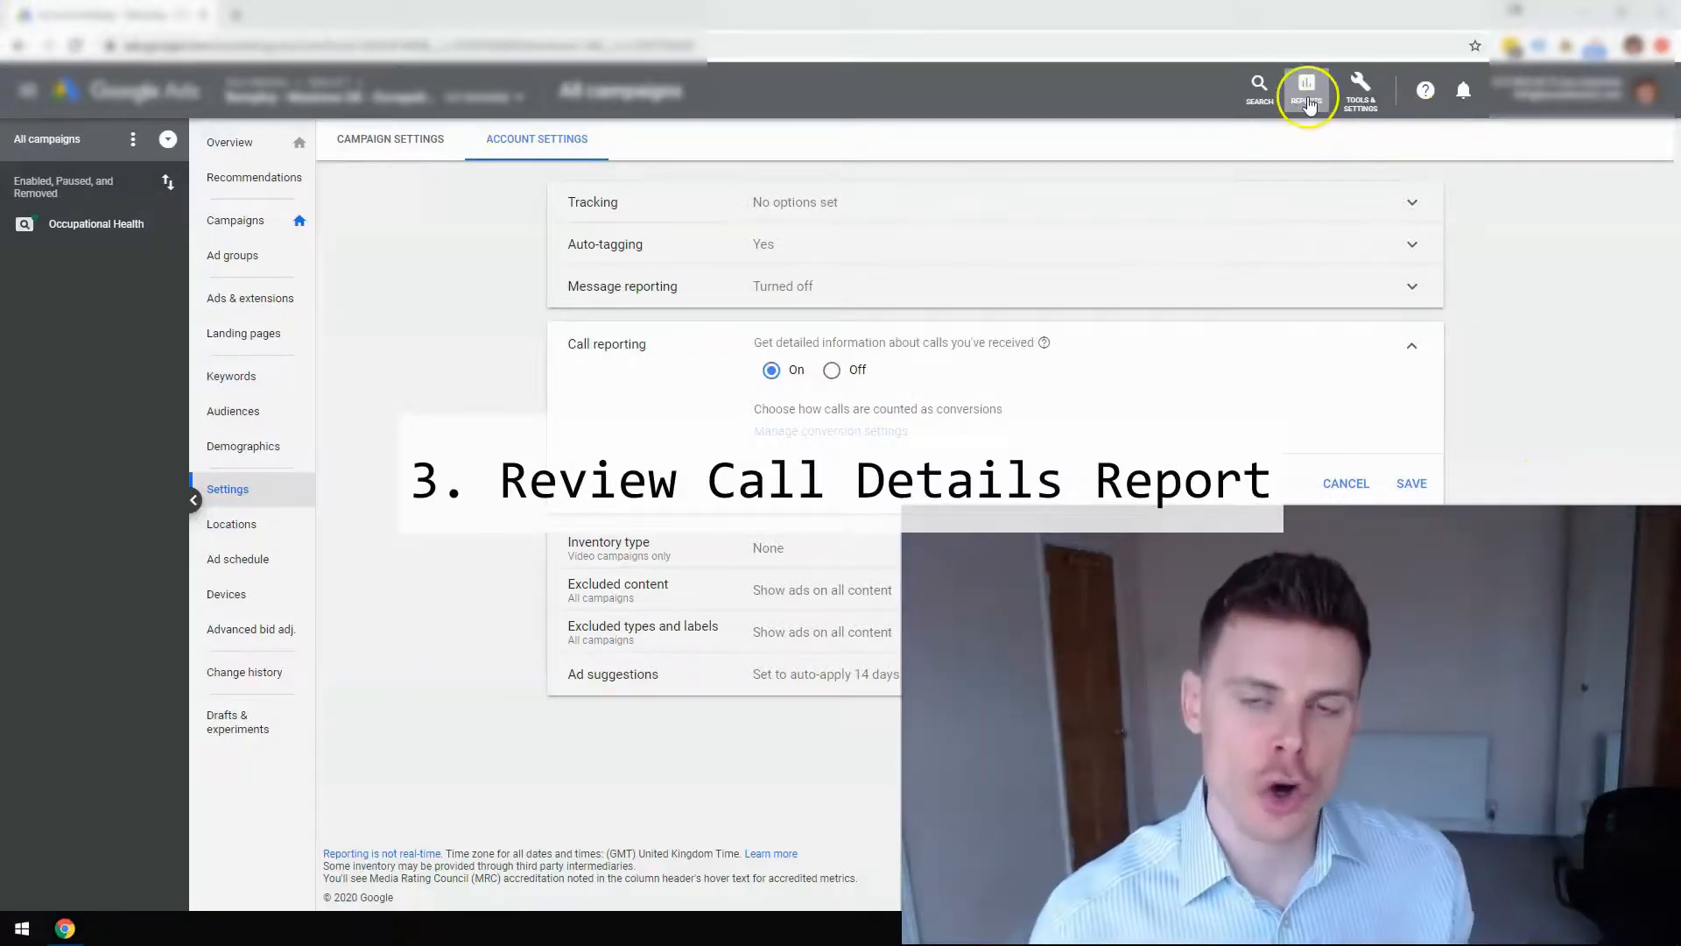
# Open the Extensions Call details predefined report showing five calls on Jan 6, 2020.
pyautogui.click(1307, 102)
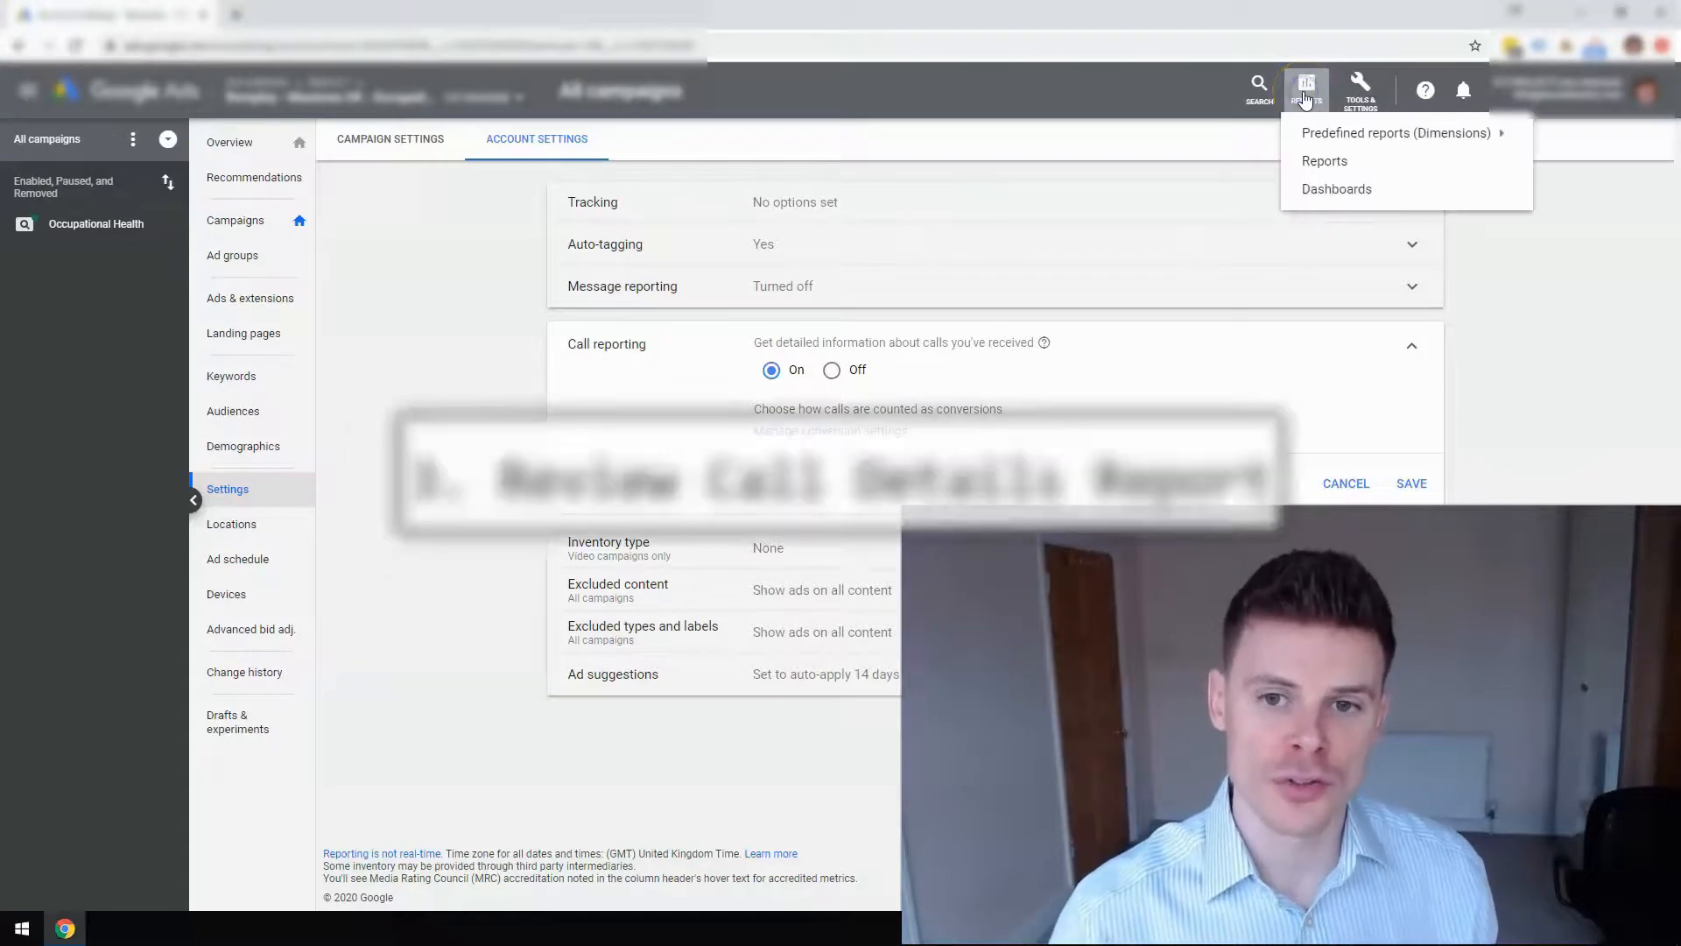
pyautogui.moveTo(1360, 140)
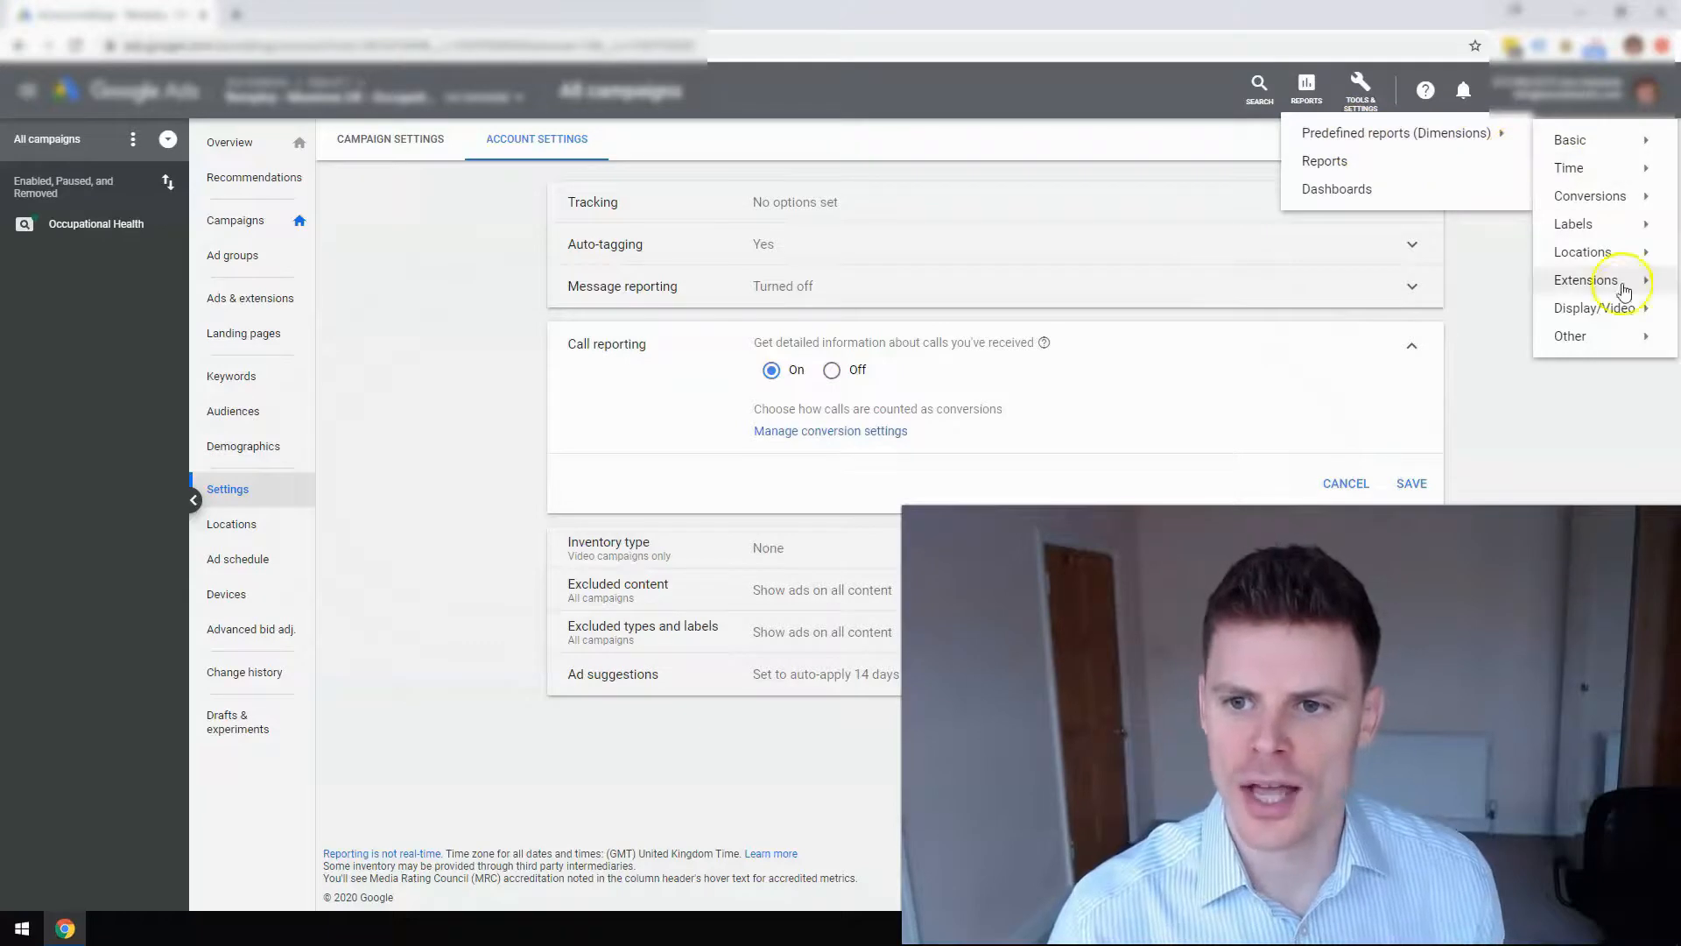
pyautogui.moveTo(1624, 298)
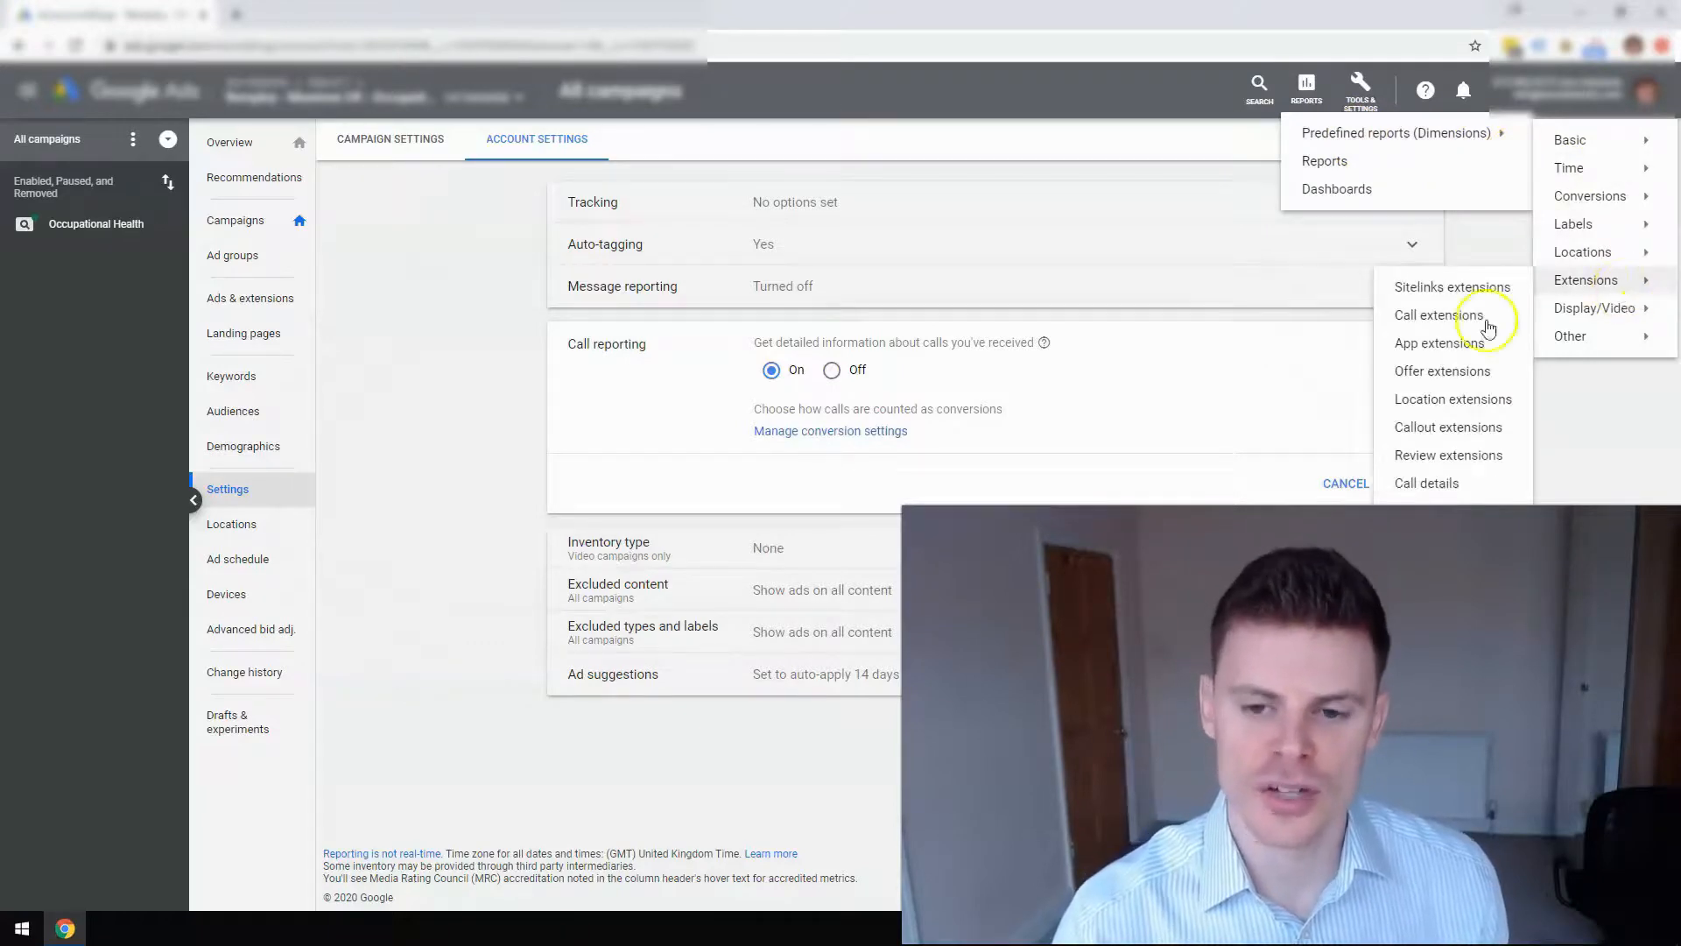
pyautogui.click(1430, 486)
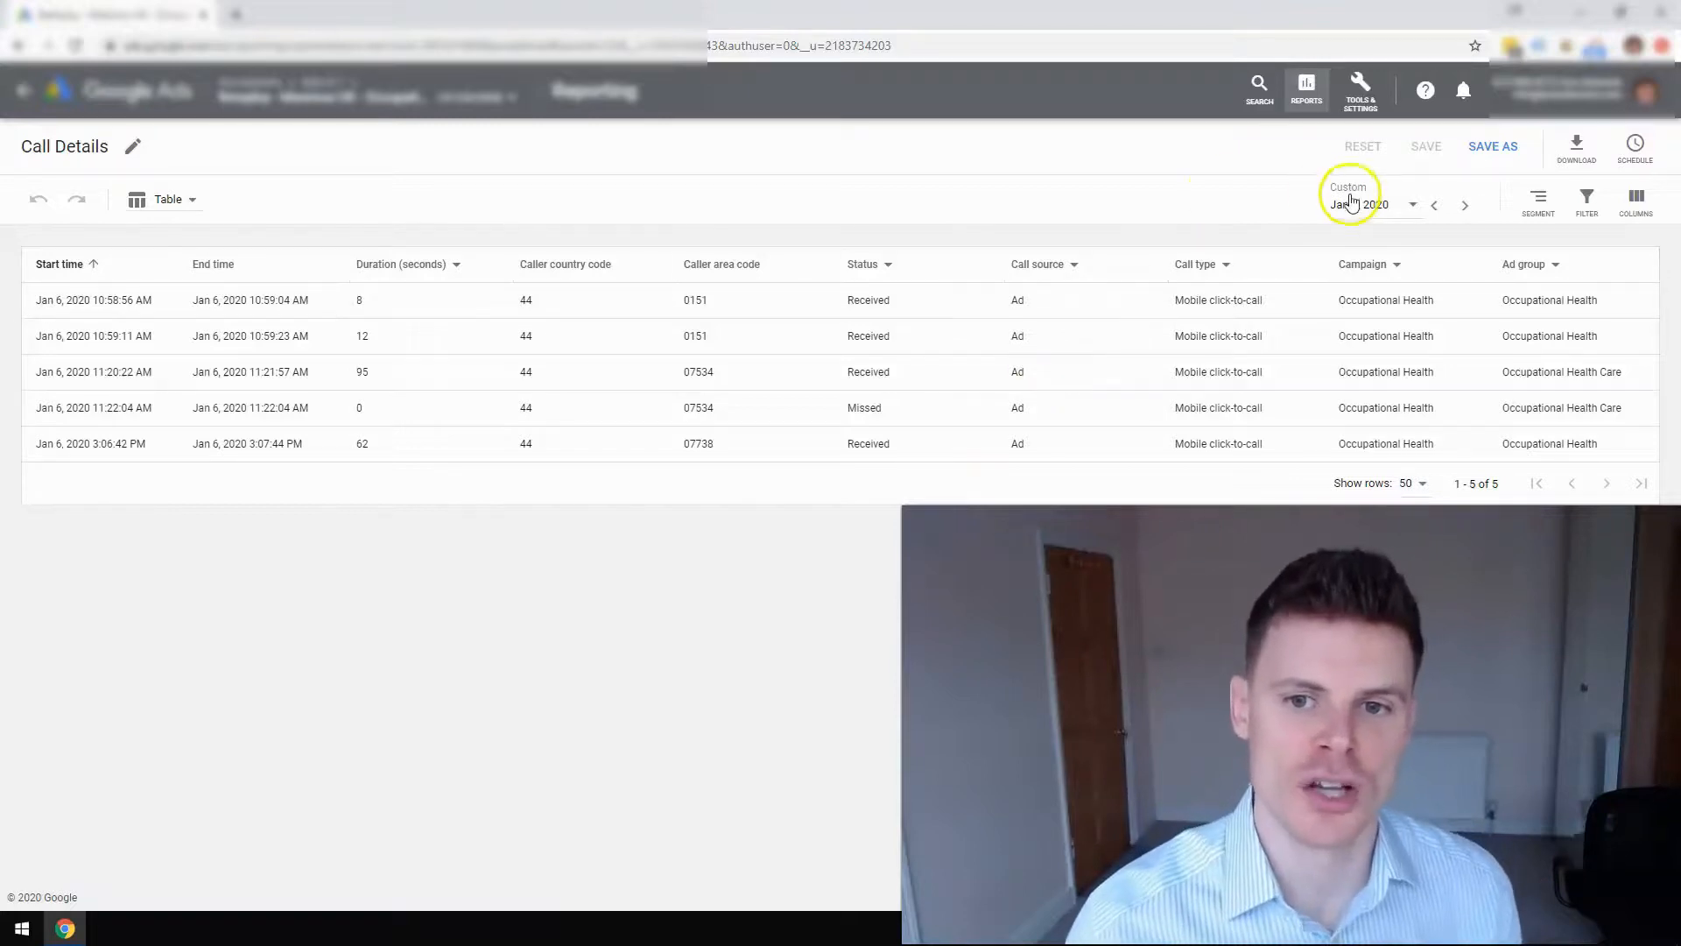
pyautogui.click(759, 602)
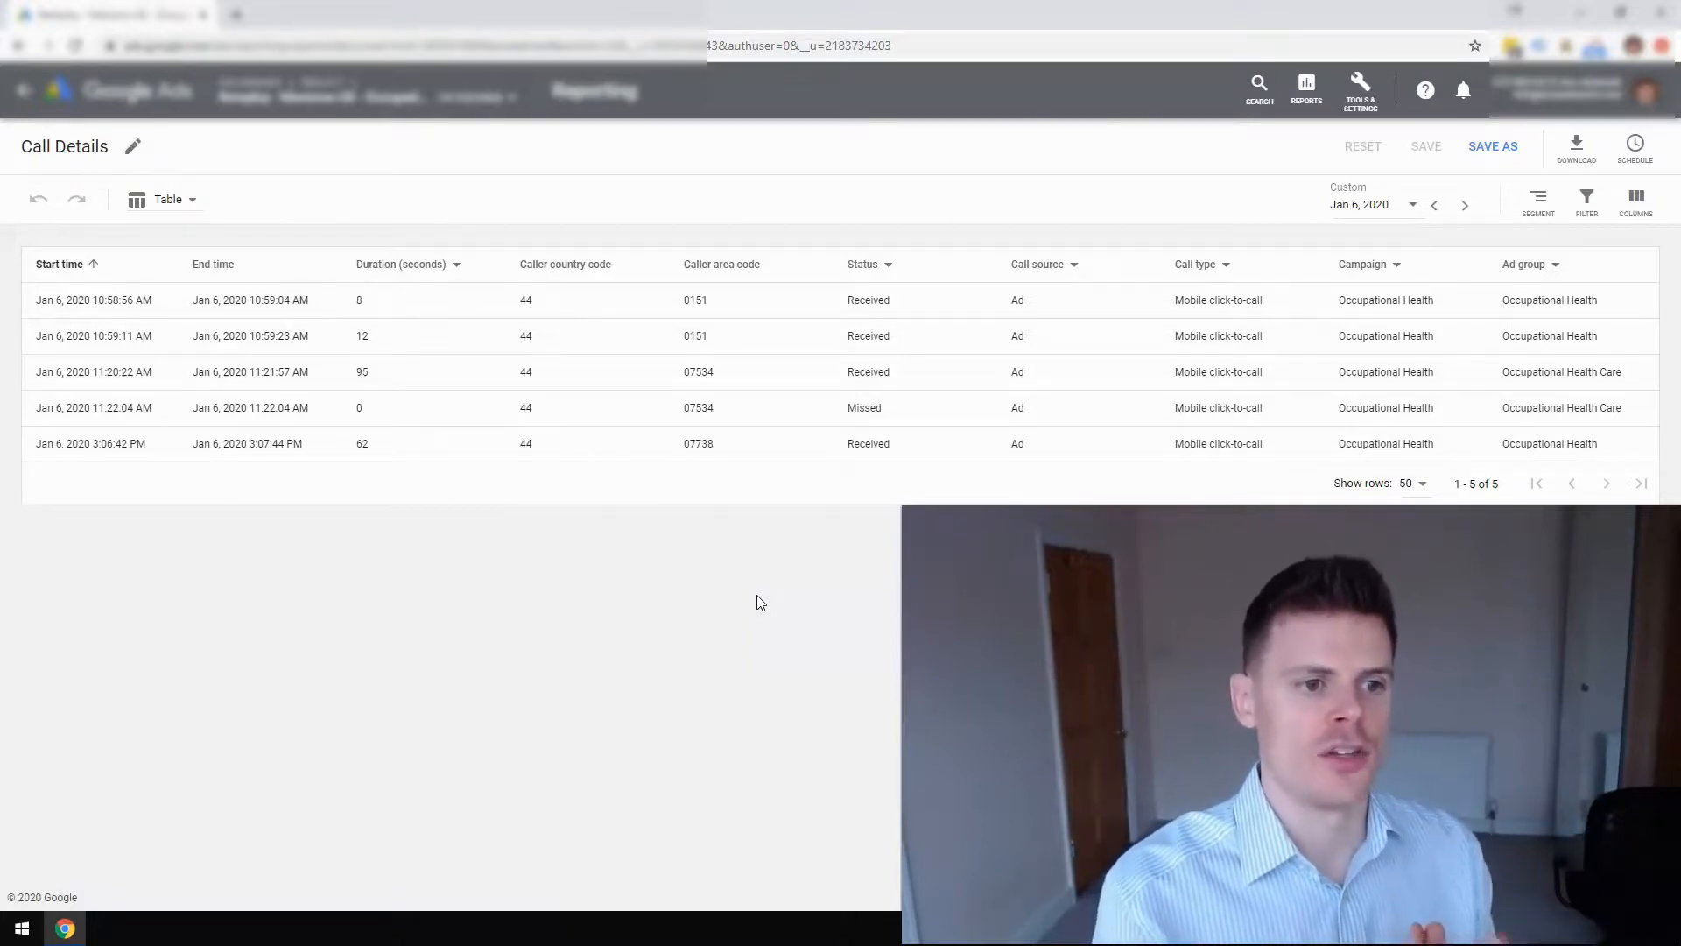
pyautogui.click(572, 446)
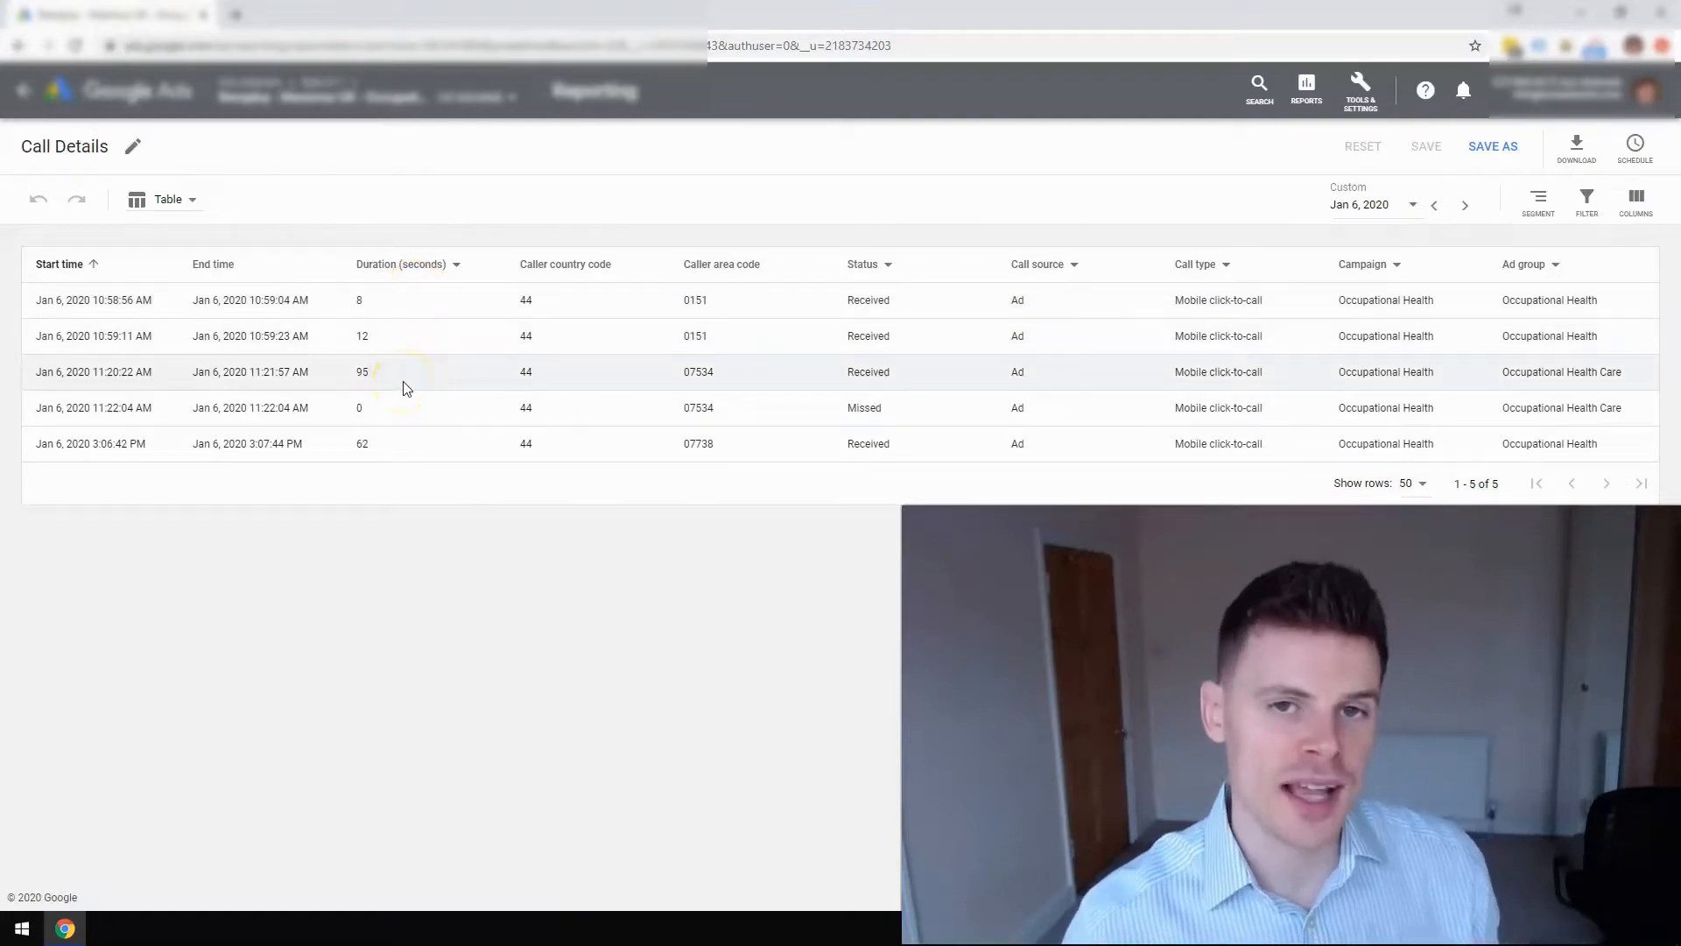
pyautogui.click(375, 378)
pyautogui.doubleClick(375, 378)
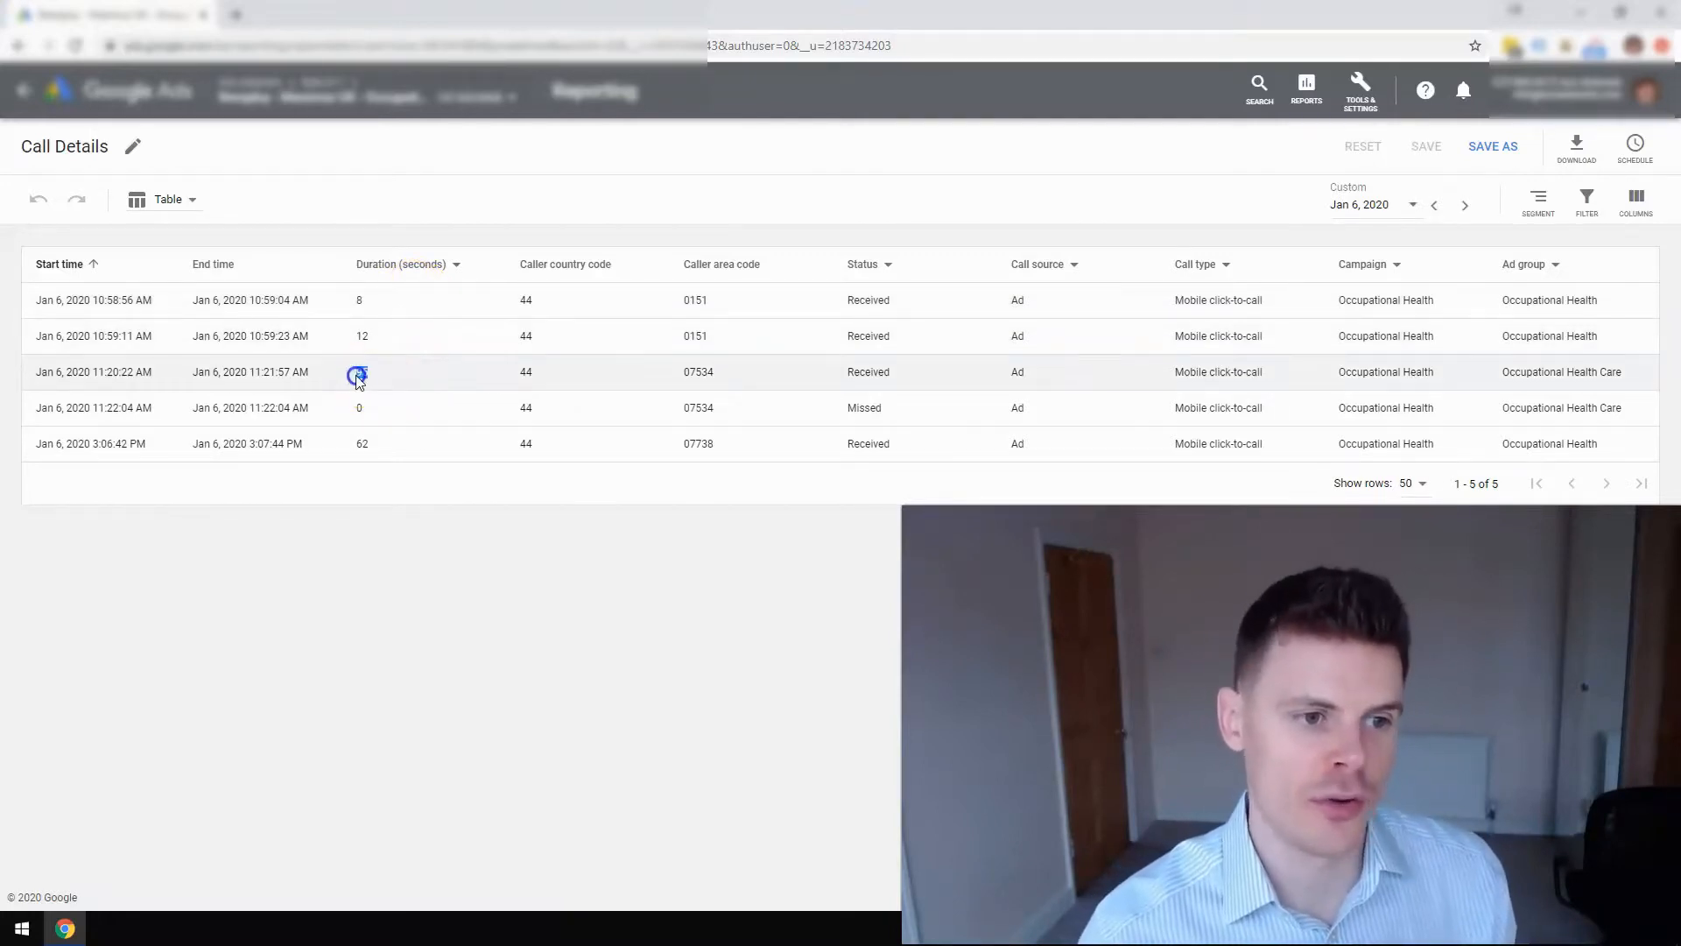
pyautogui.doubleClick(370, 447)
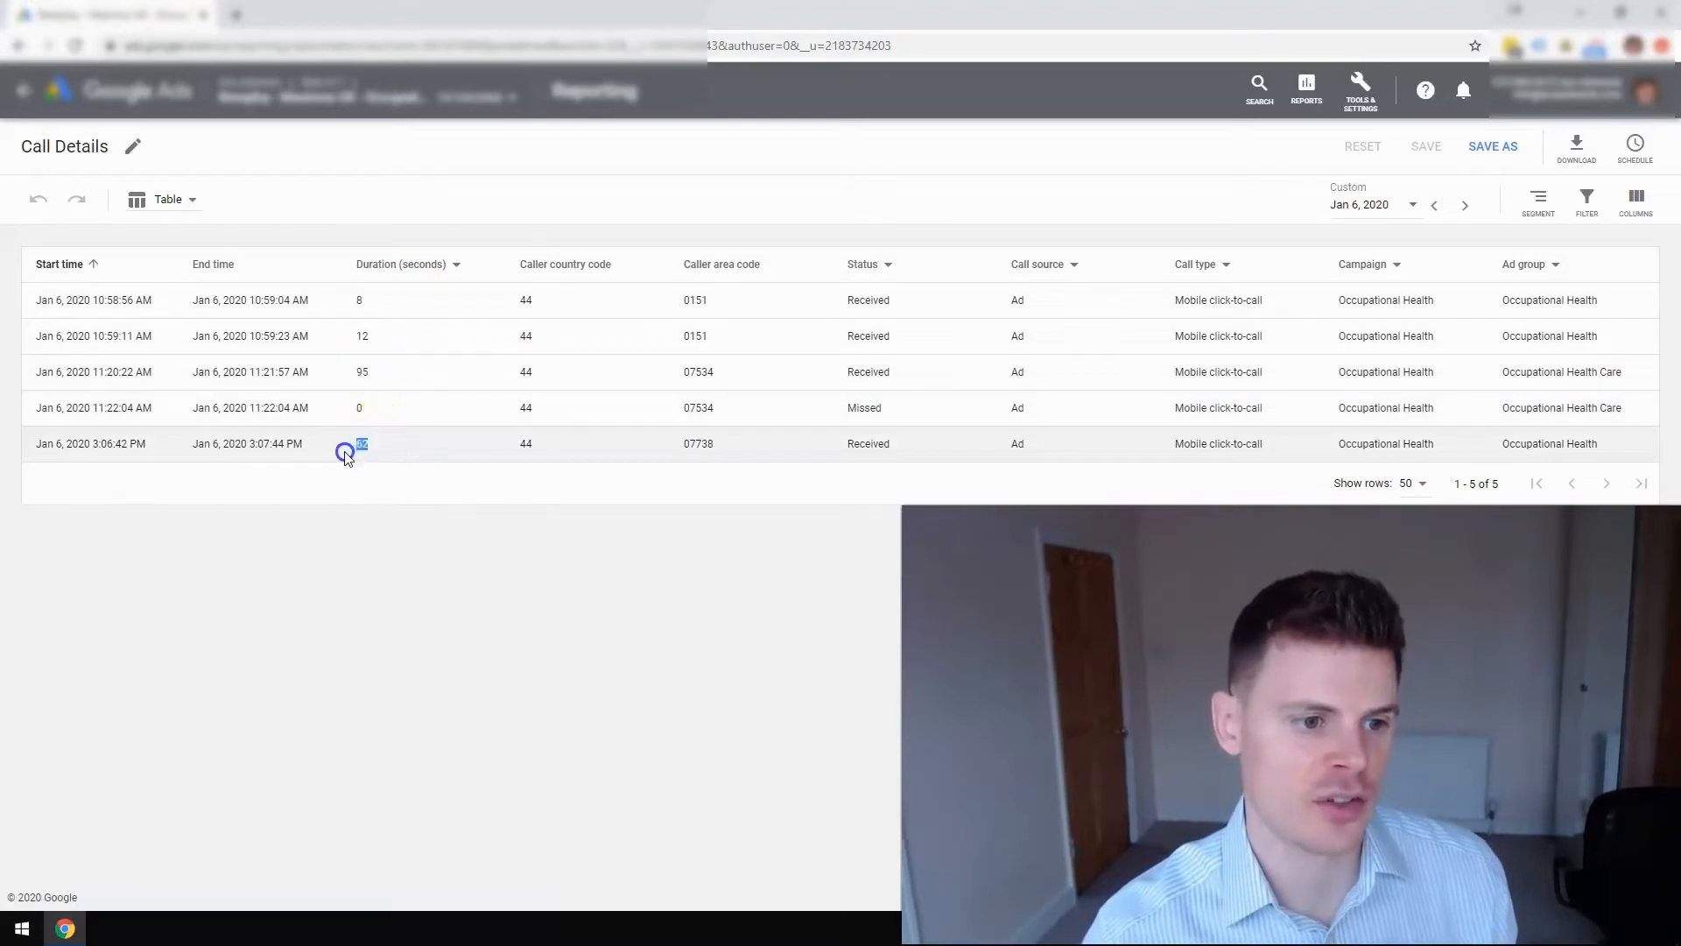
pyautogui.click(370, 518)
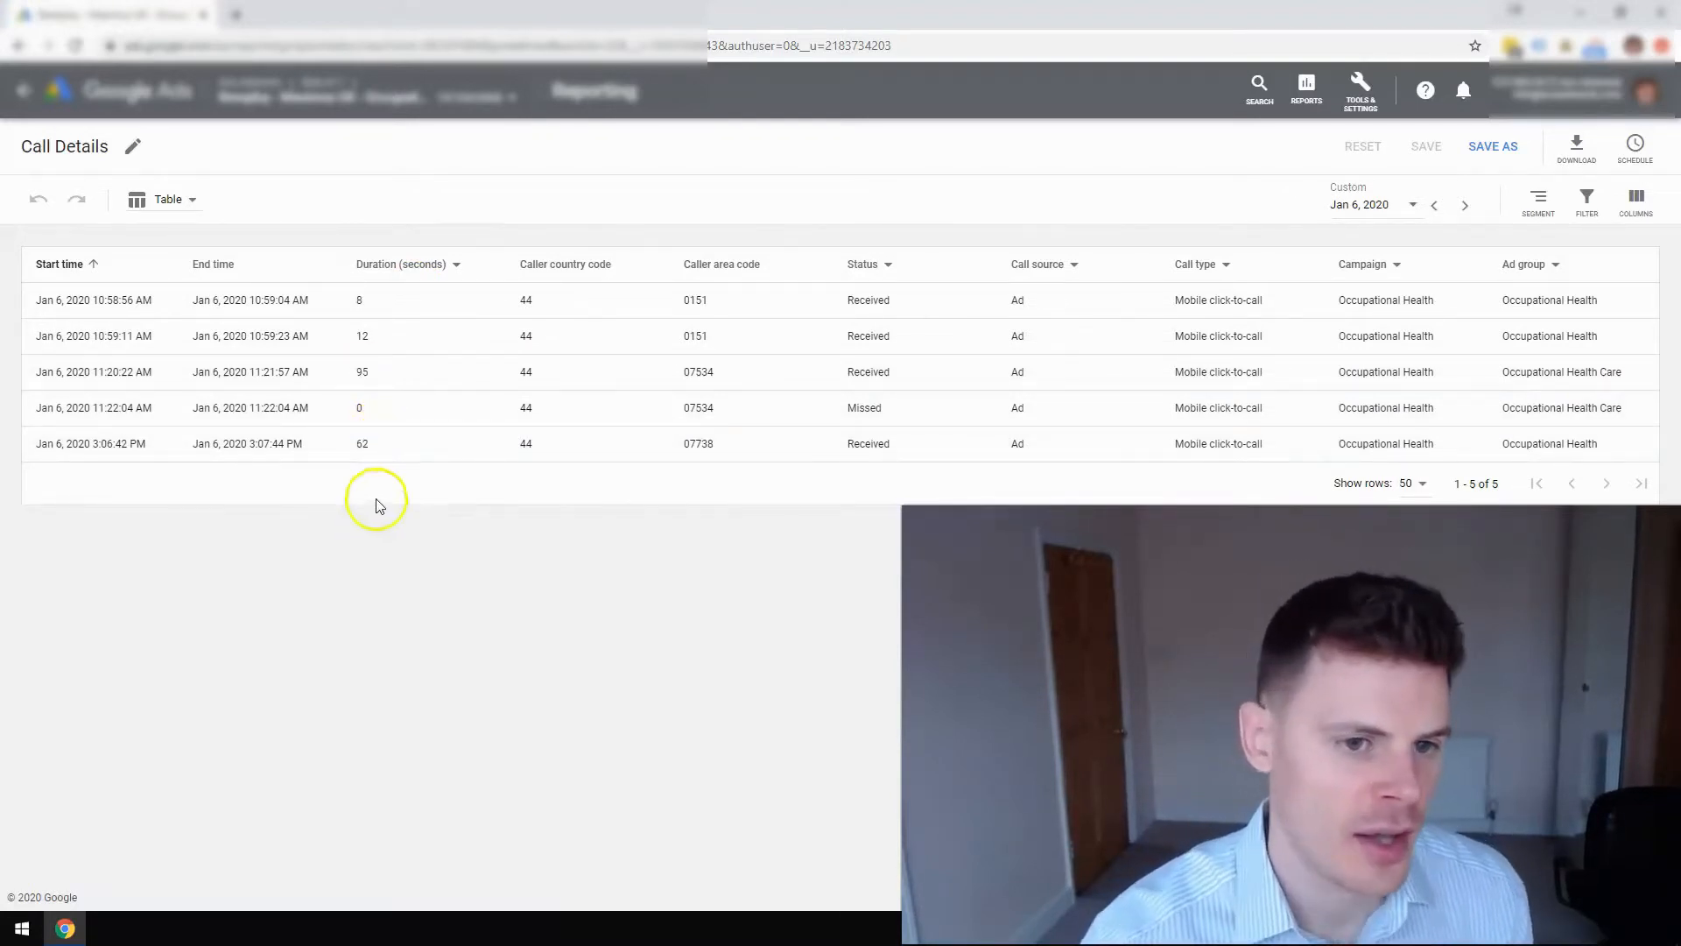
pyautogui.doubleClick(700, 301)
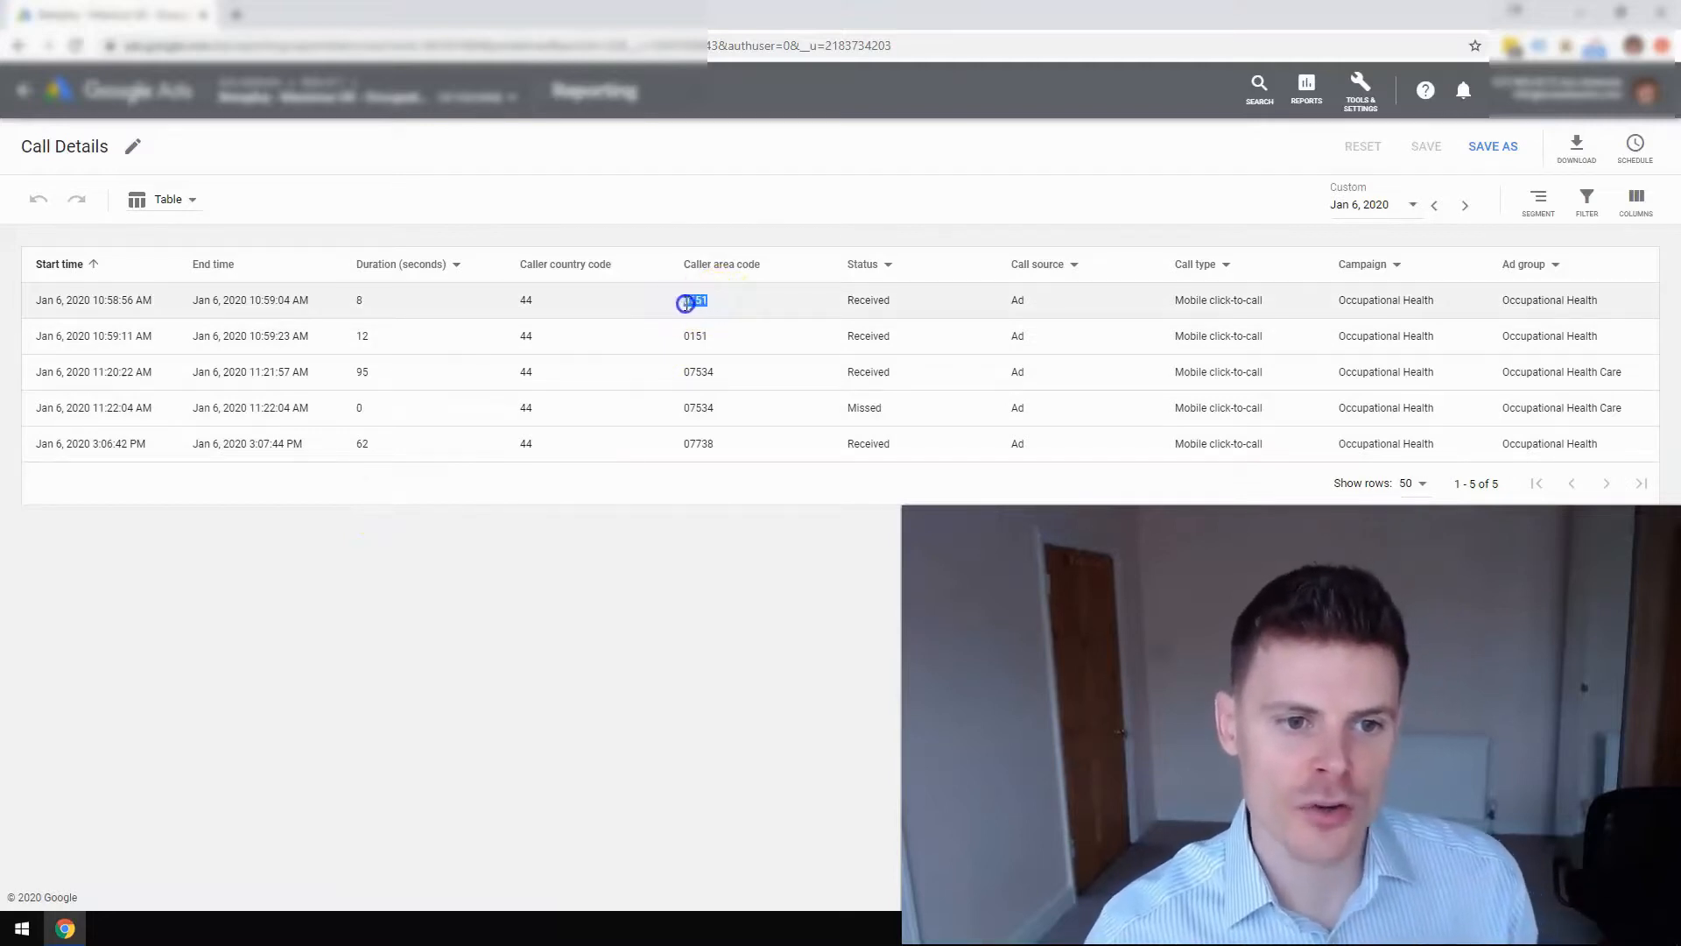
pyautogui.click(715, 520)
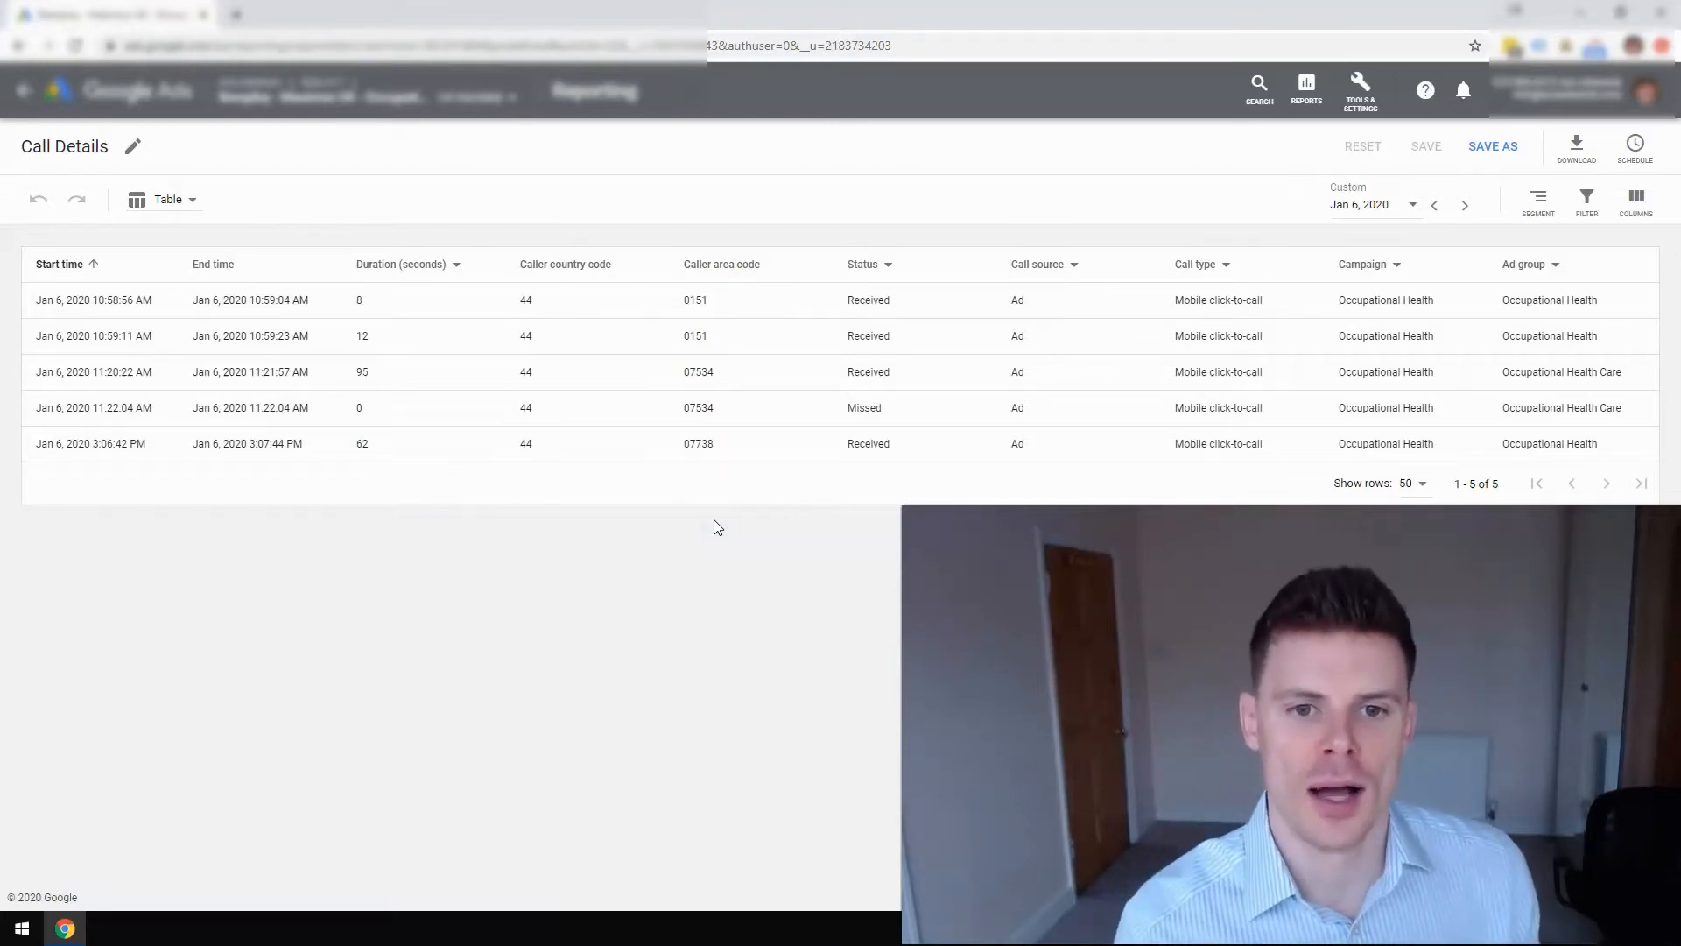
pyautogui.click(715, 454)
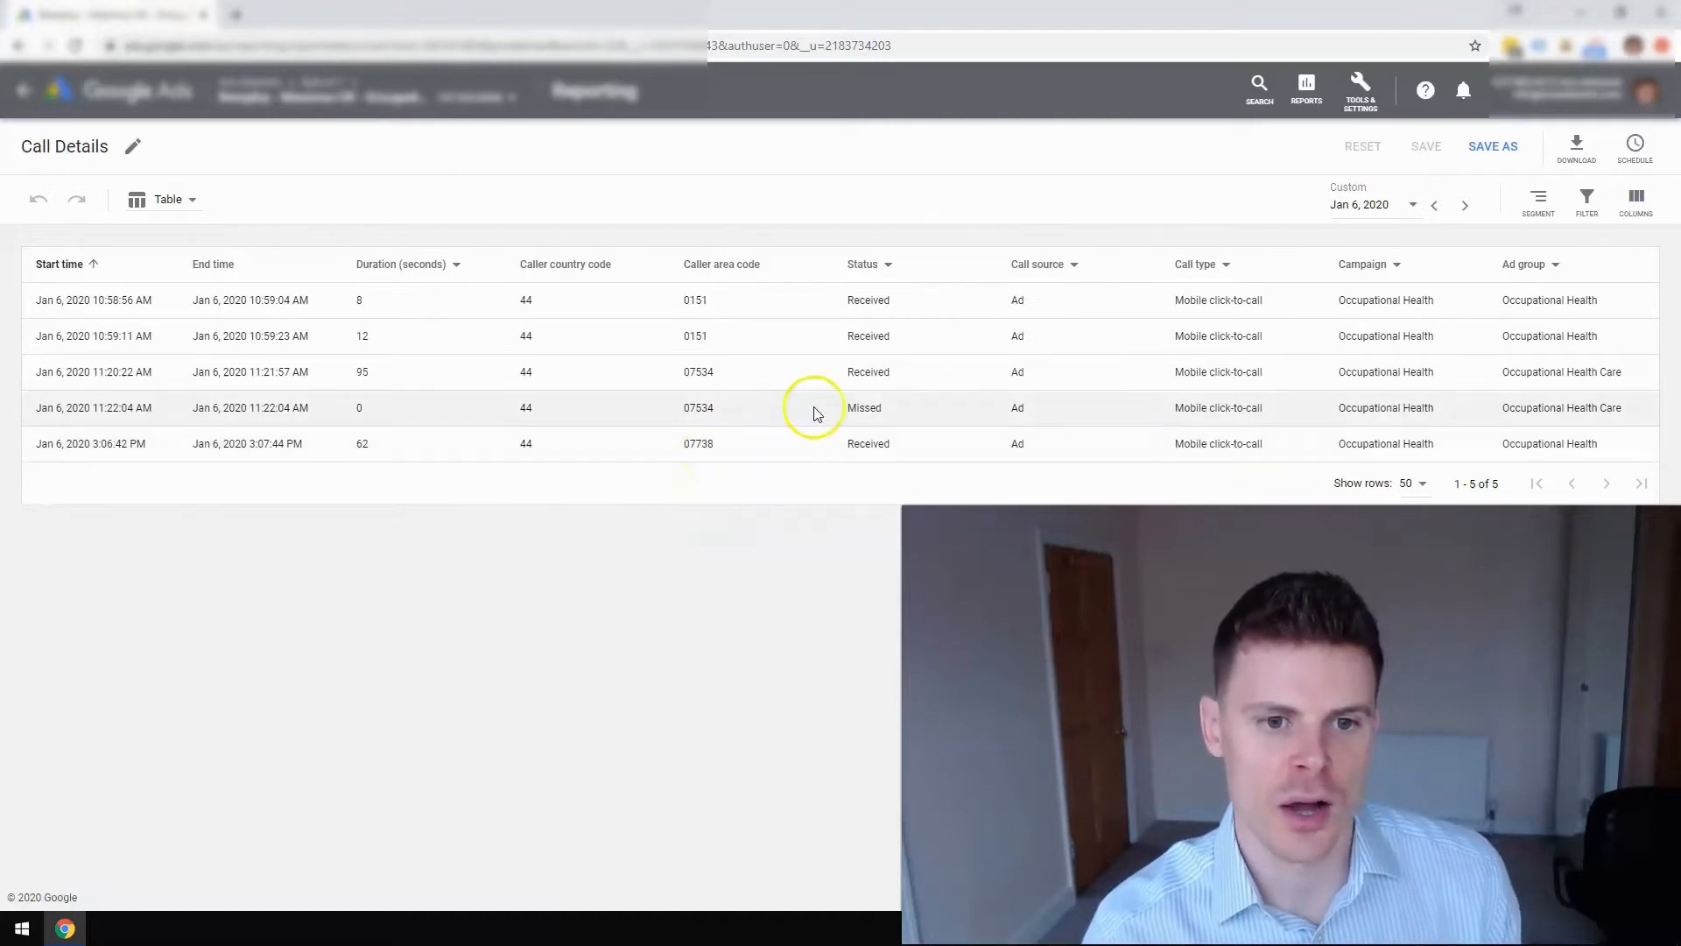
pyautogui.click(880, 412)
pyautogui.doubleClick(880, 412)
pyautogui.click(826, 514)
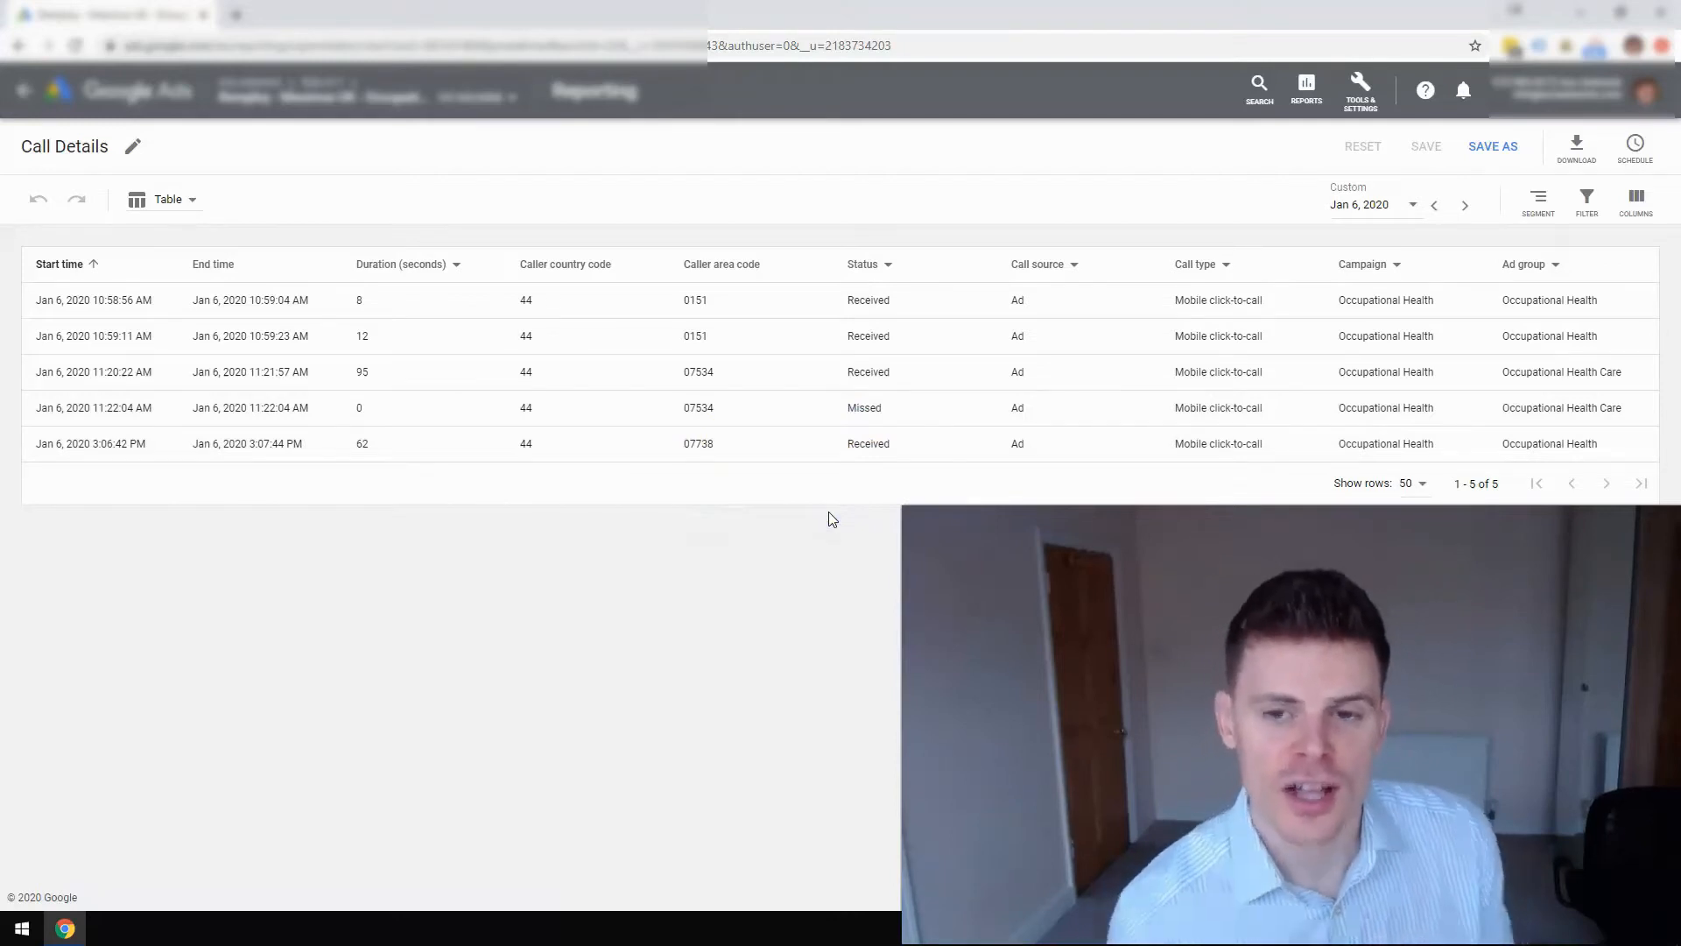